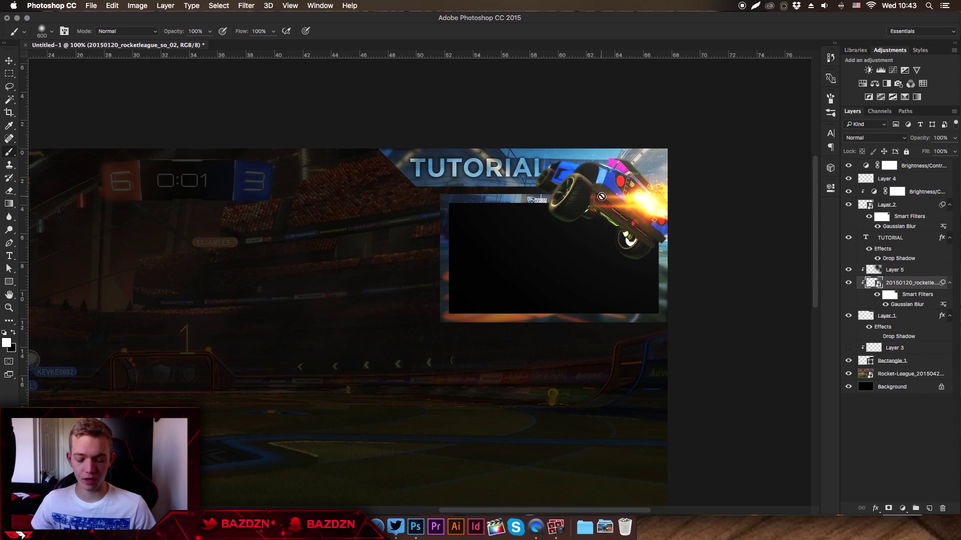
Switch to the Move tool and bring Safari forward showing the Rocket League wallpaper.
key("v")
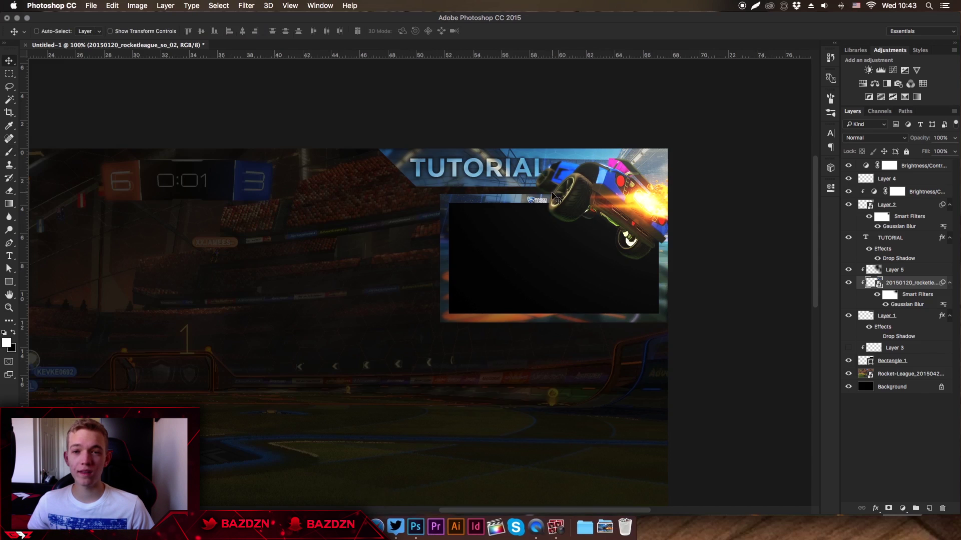
left_click(375, 523)
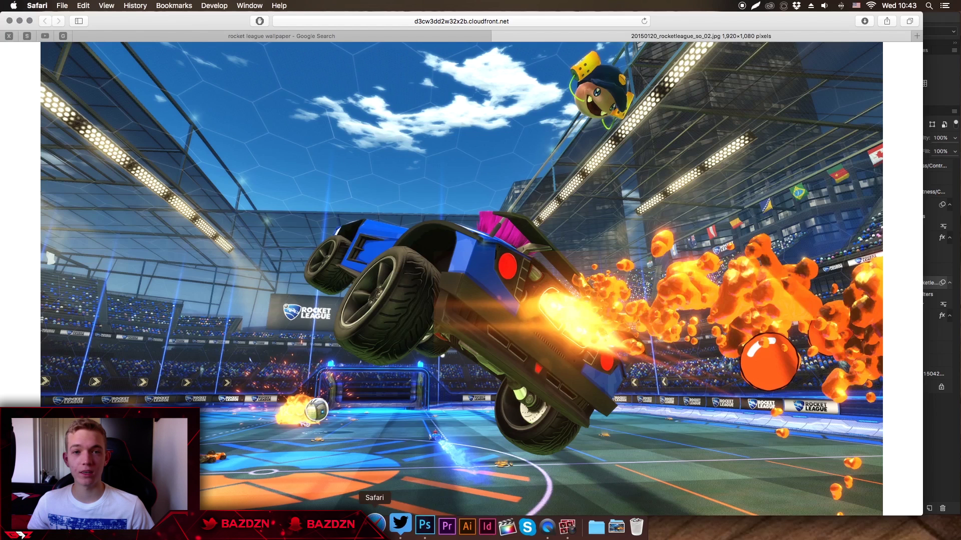
Go back to the Rocket League wallpaper results and review the image size filter.
left_click(265, 33)
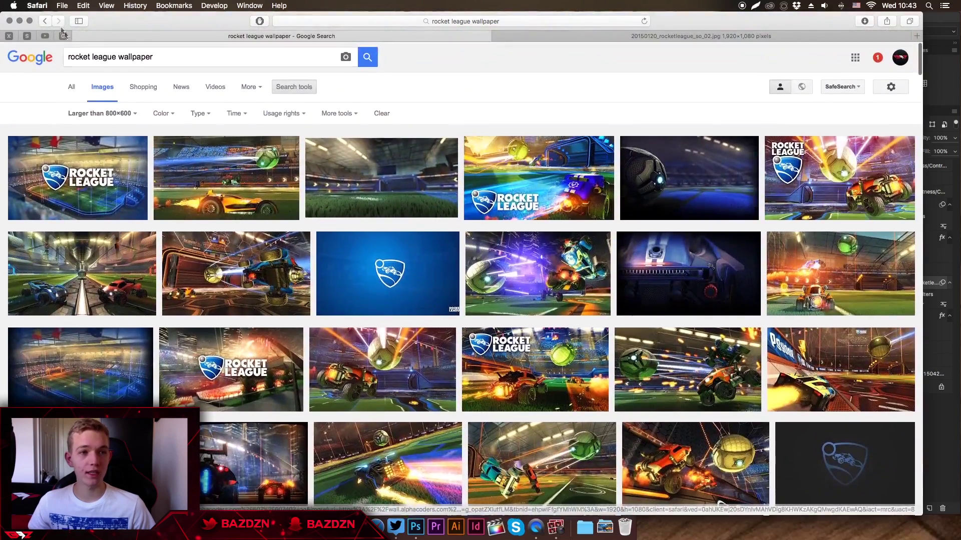
triple_click(180, 57)
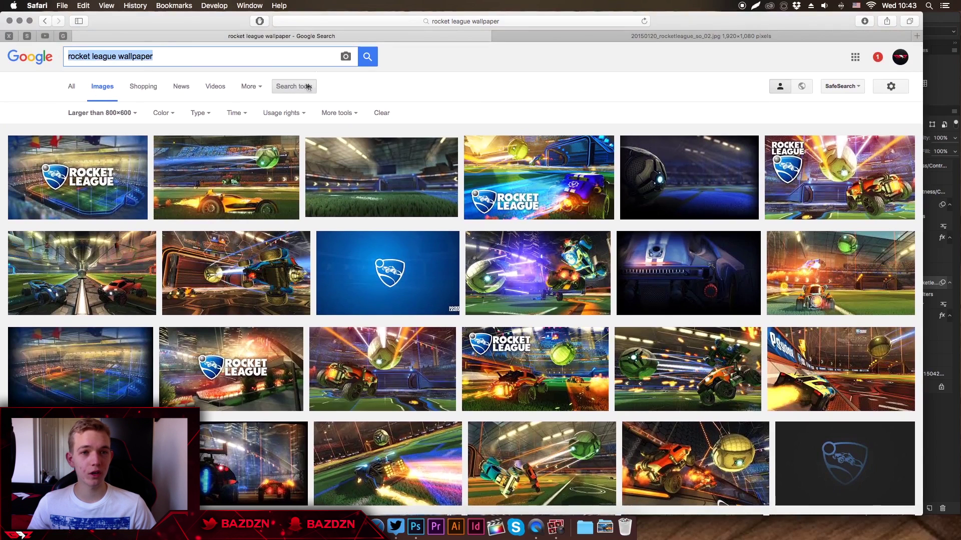
left_click(125, 113)
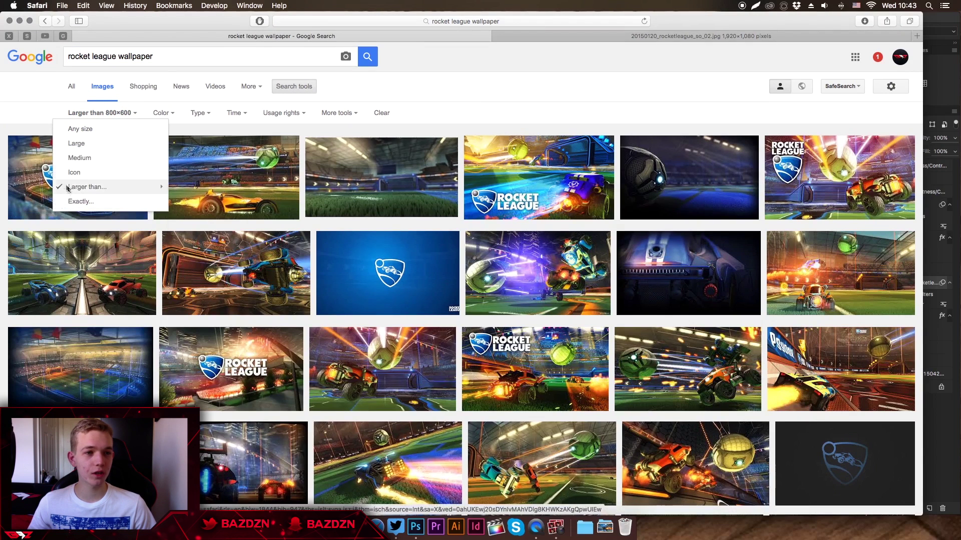
left_click(294, 86)
Open the Fizzie Invades Rocket League wallpaper preview, then return to Photoshop.
scroll(301, 108, "down", 10)
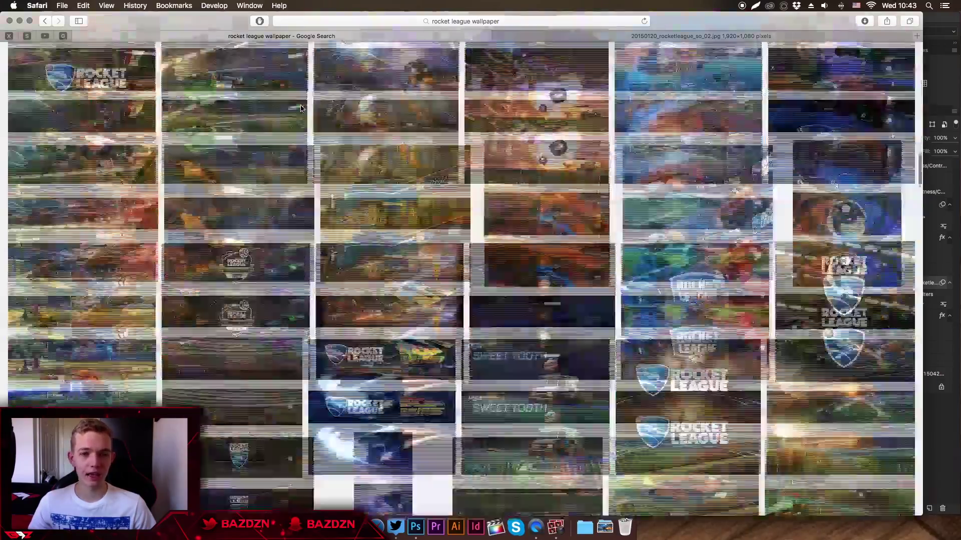
left_click(386, 360)
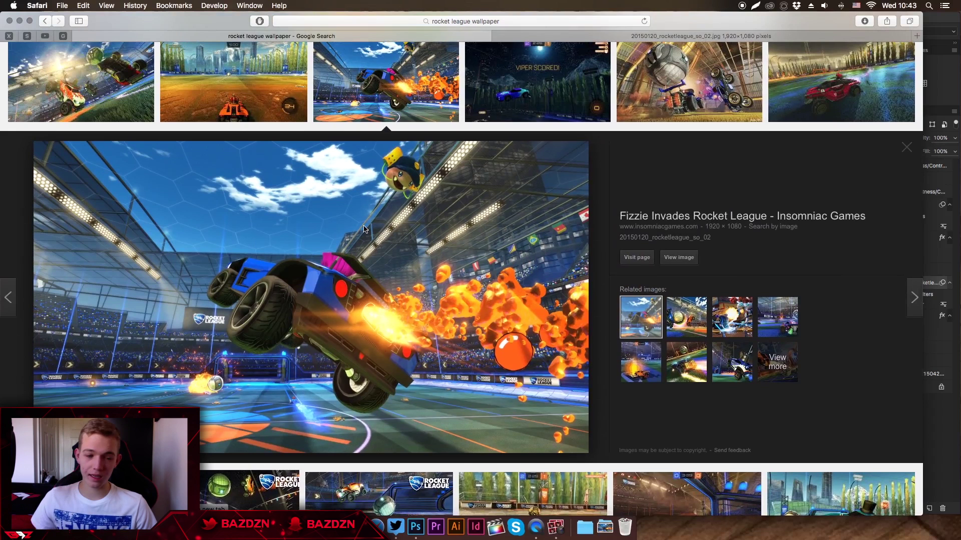
key("super+Tab")
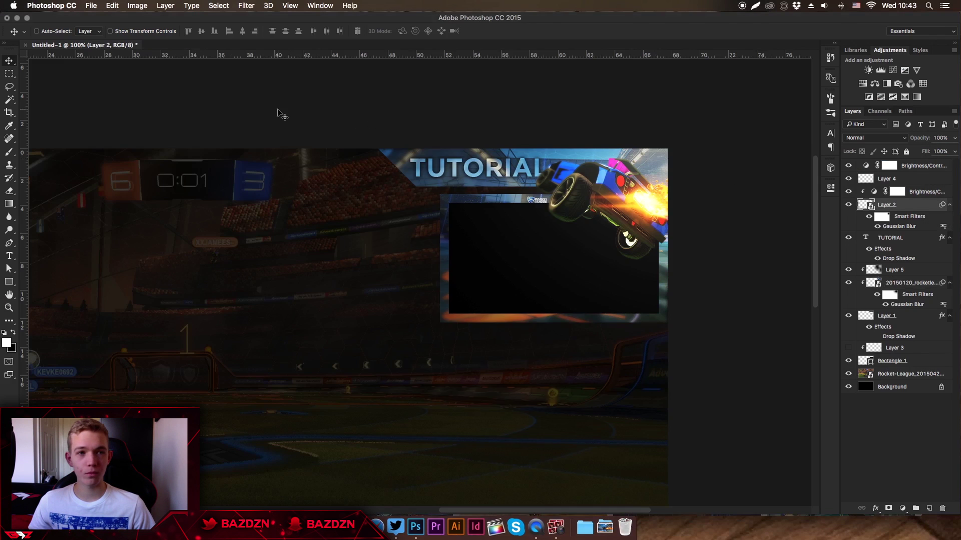
Create a new 1920×1080 px, 72 ppi document with a white background.
left_click(91, 6)
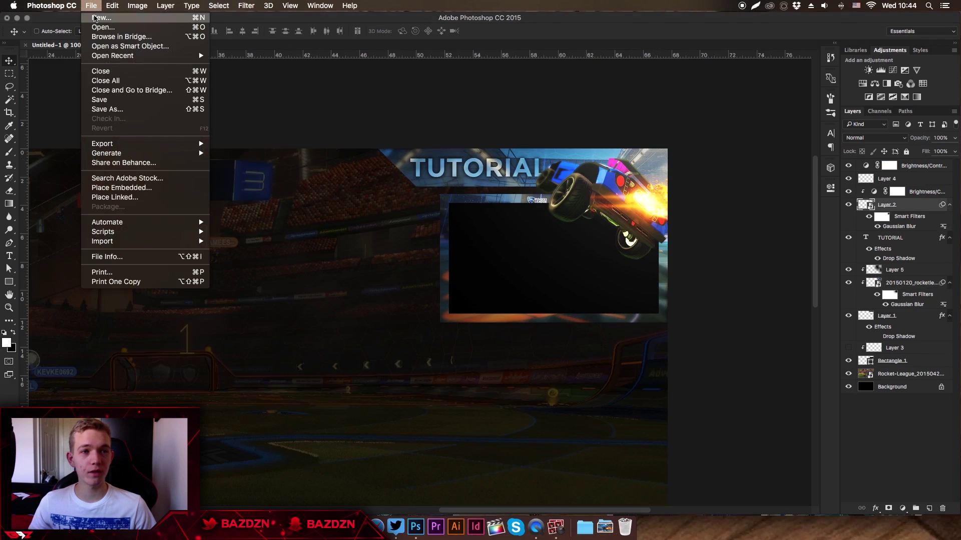
left_click(97, 18)
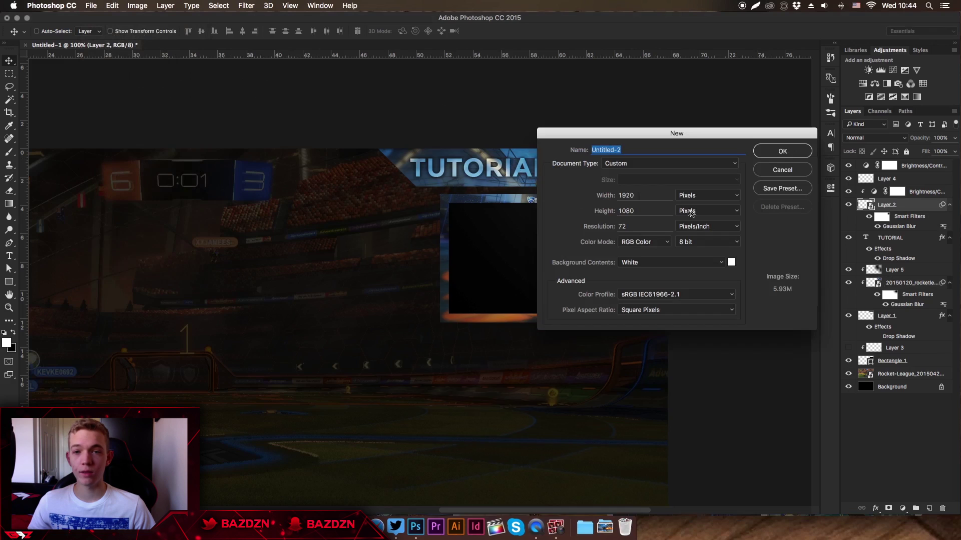
left_click(604, 194)
left_click(562, 209)
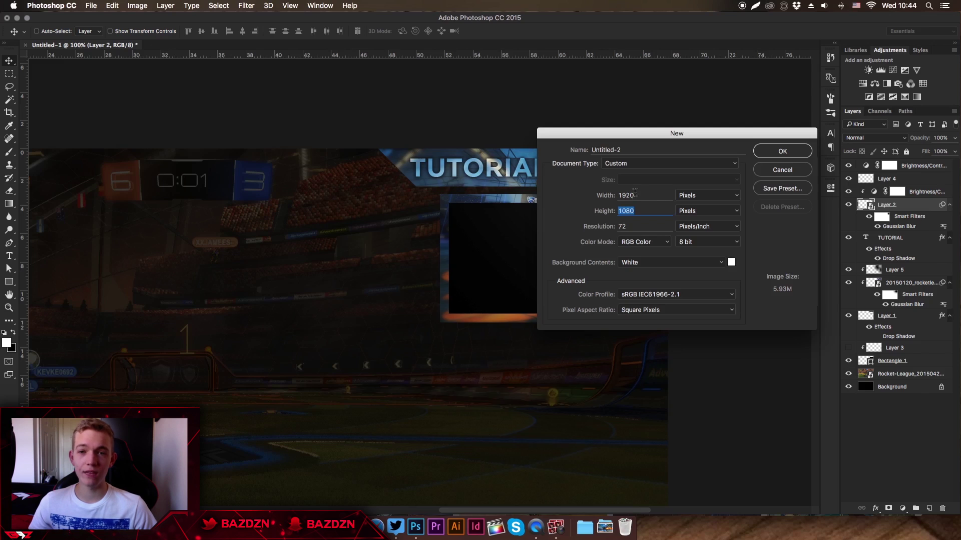
left_click(782, 151)
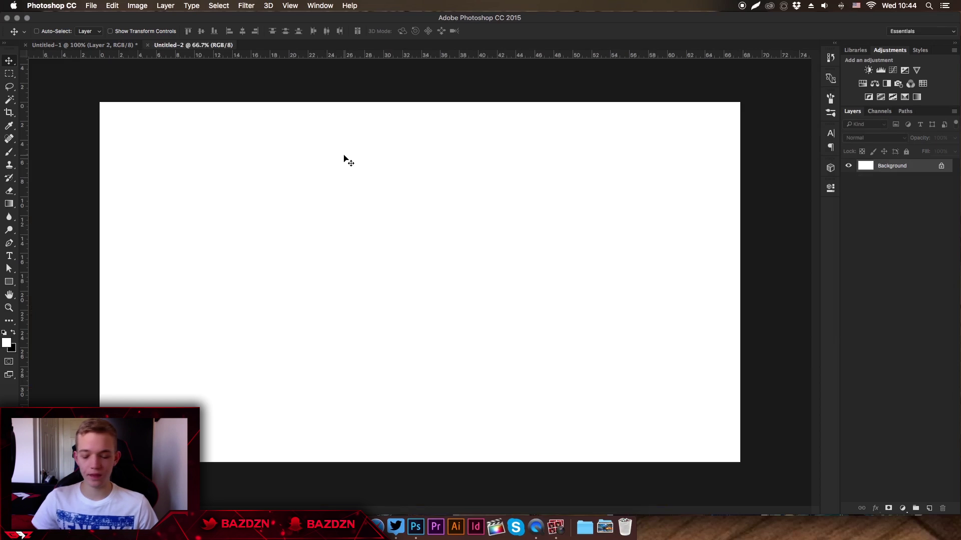
Glance at the finished thumbnail, then view the new blank canvas at 100%.
left_click(98, 45)
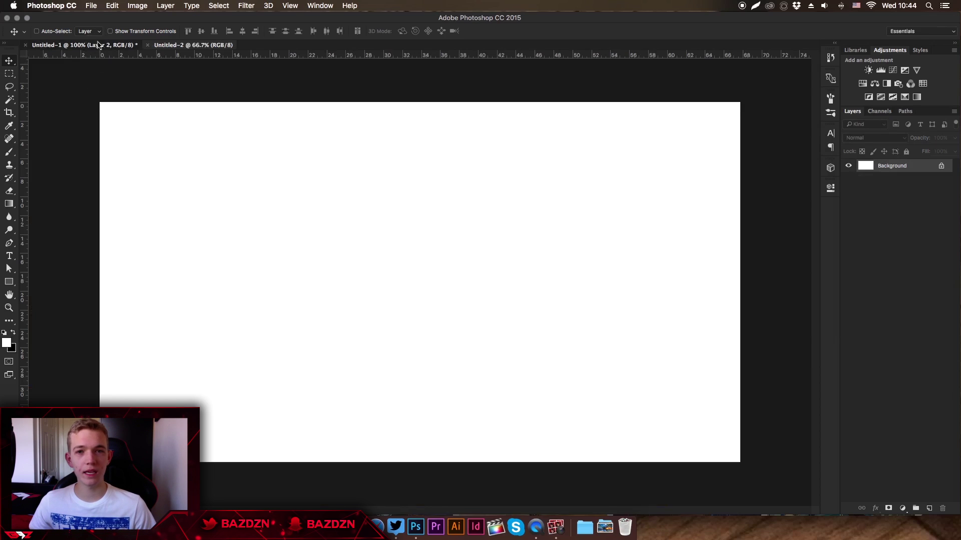
scroll(535, 178, "up", 5)
scroll(535, 179, "right", 4)
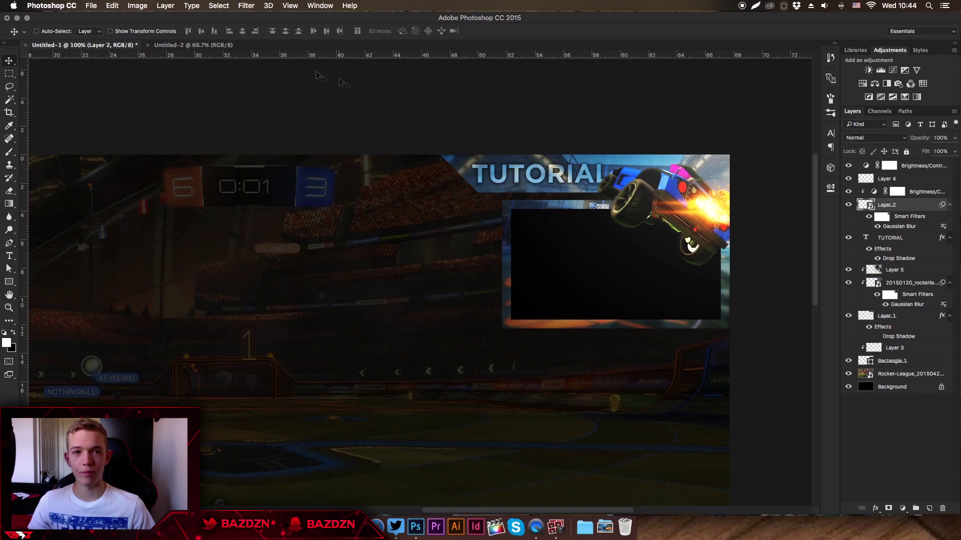
left_click(210, 46)
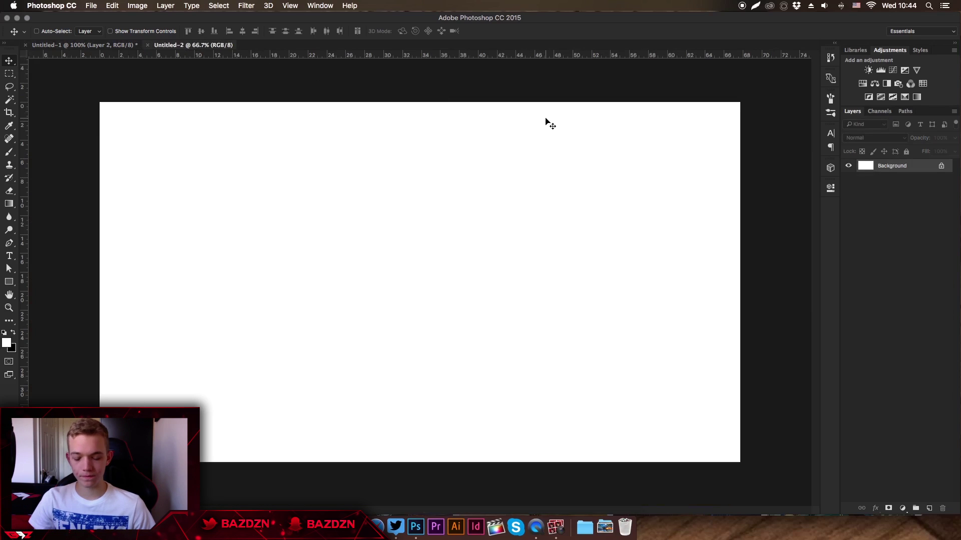
key("super+plus")
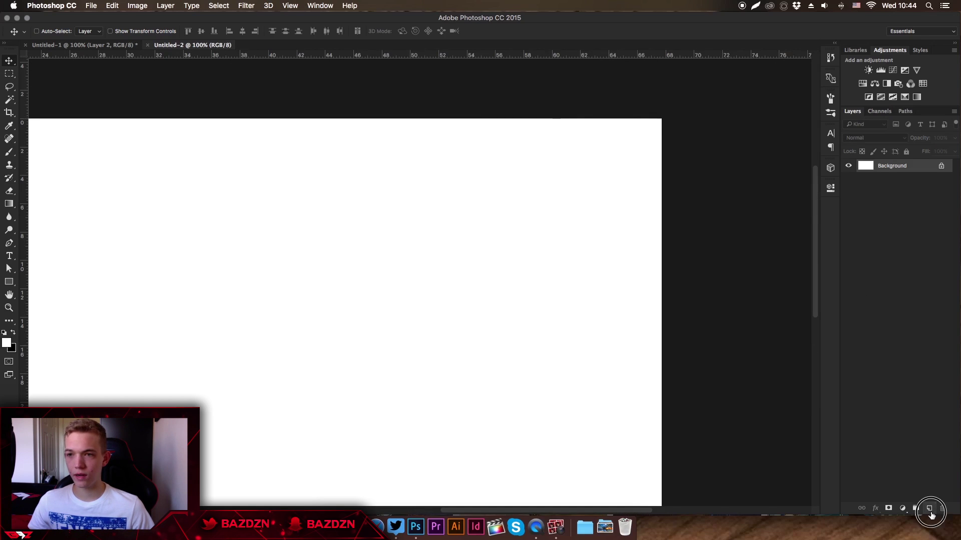
Add a new layer and draw a closed angled path along the canvas's top-right edge.
left_click(930, 513)
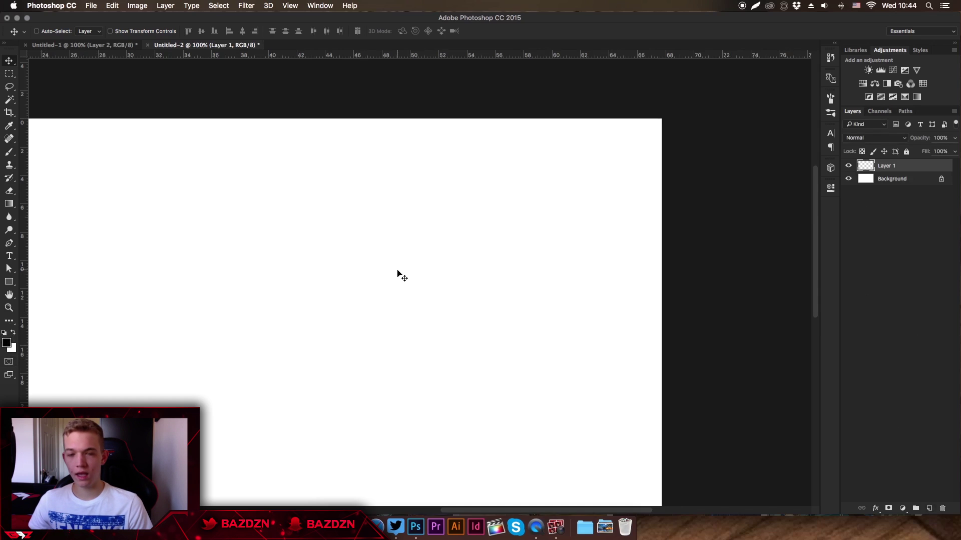
key("p")
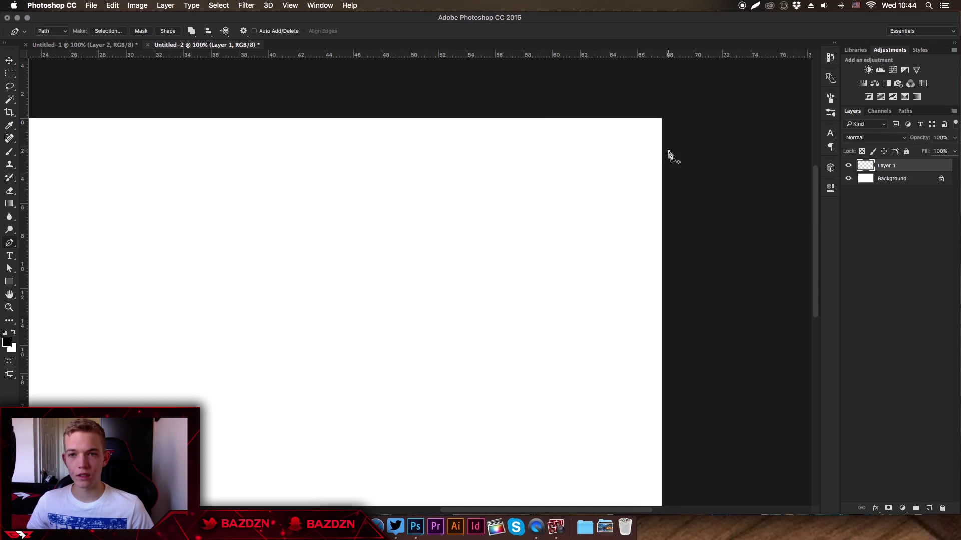
left_click(670, 153)
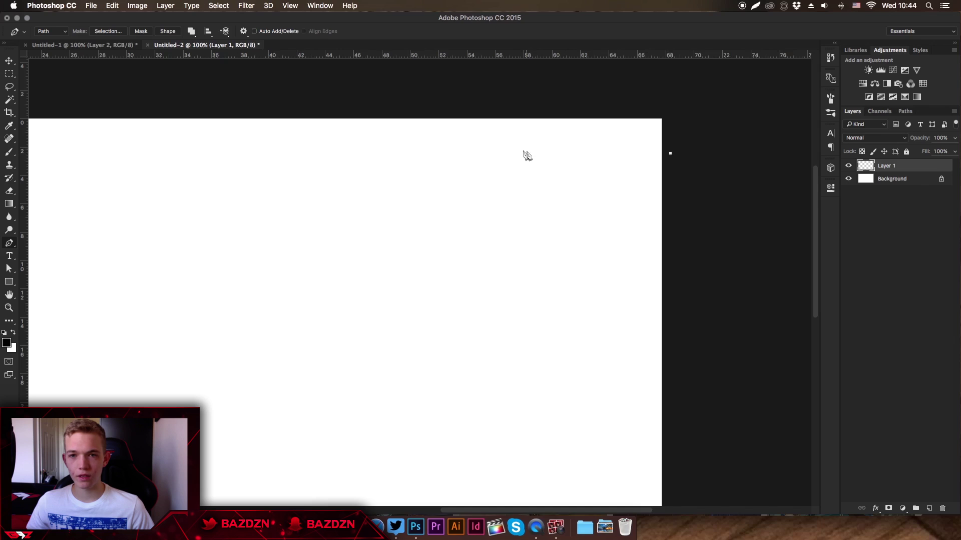
left_click(502, 153)
left_click(465, 116)
left_click(666, 116)
left_click(670, 153)
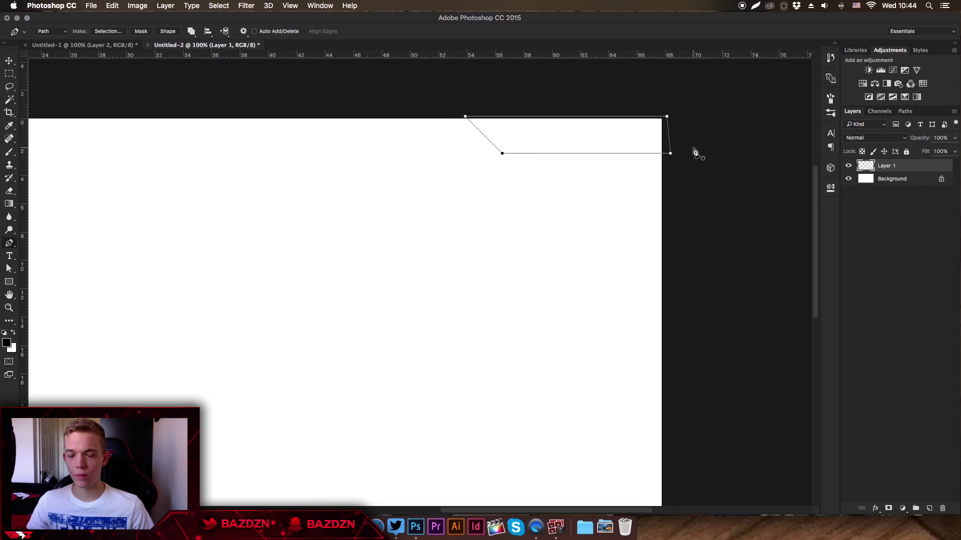
Turn the path into a selection with no feathering and fill it with black.
right_click(546, 137)
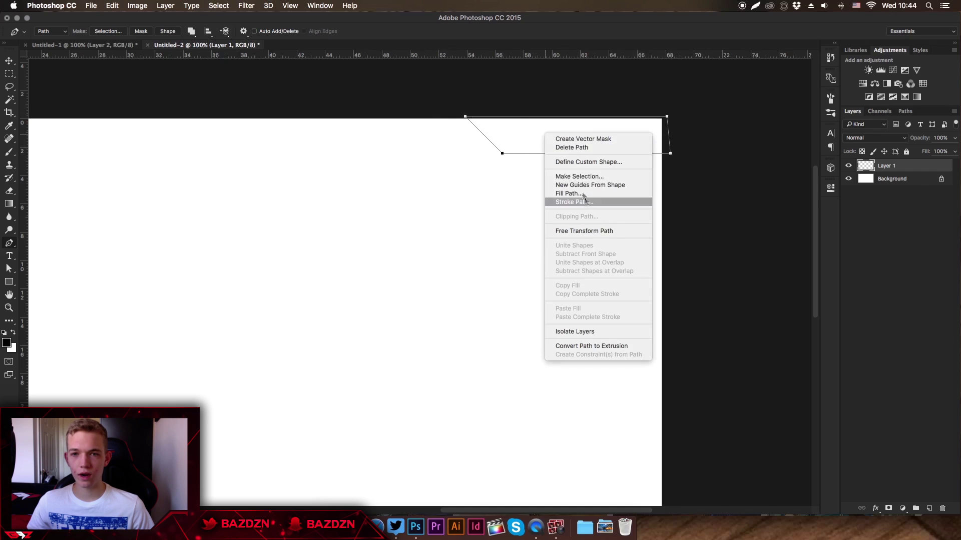
left_click(579, 176)
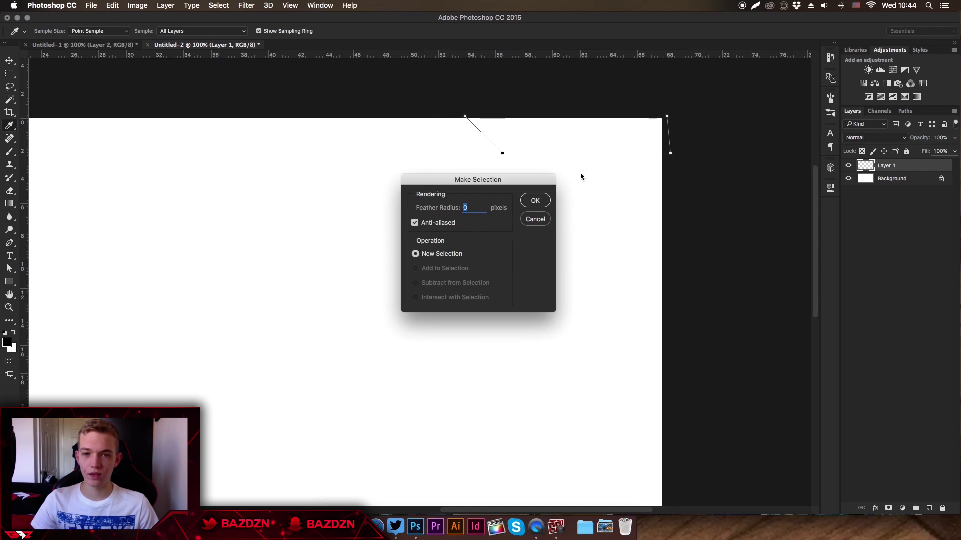
key("Return")
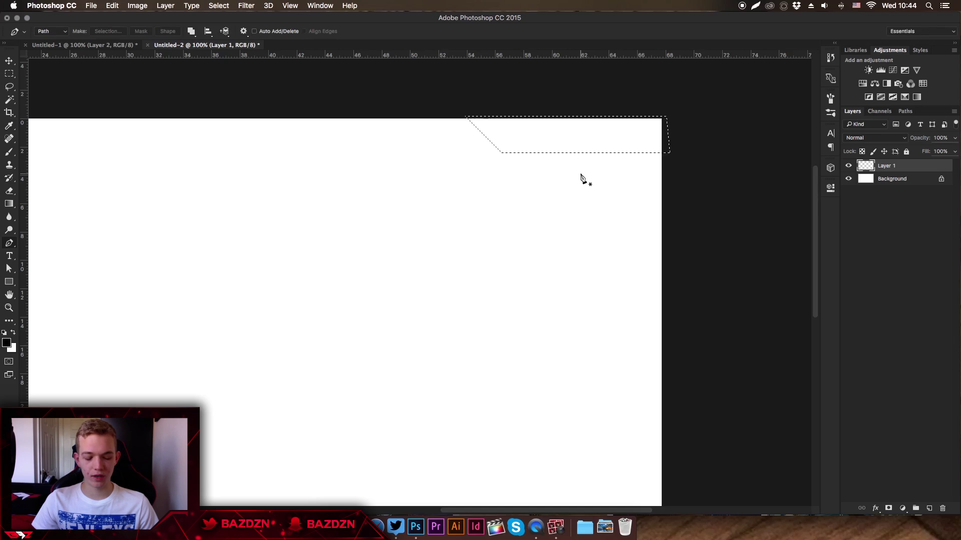
key("alt+BackSpace")
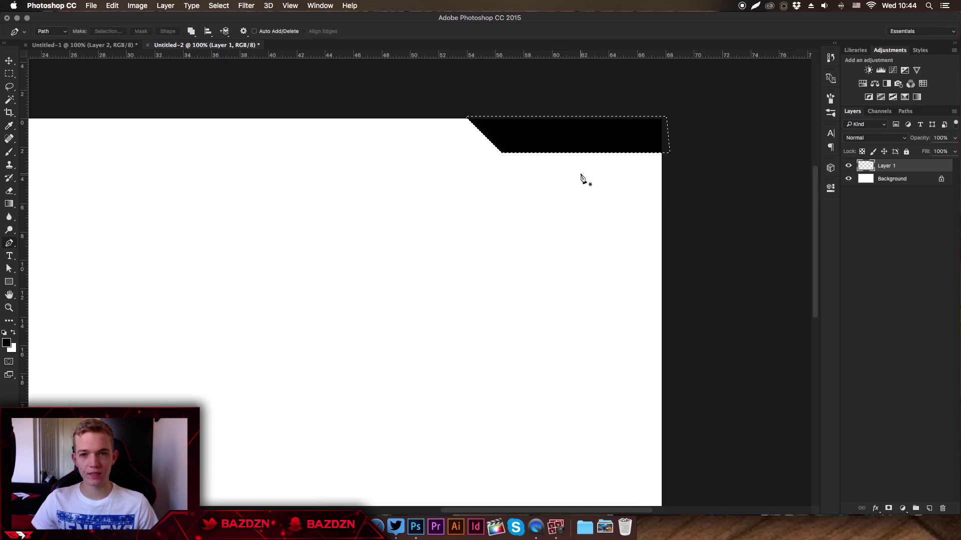
key("super+d")
Align the black banner flush with the canvas's right edge and return to 100% zoom.
key("super+minus")
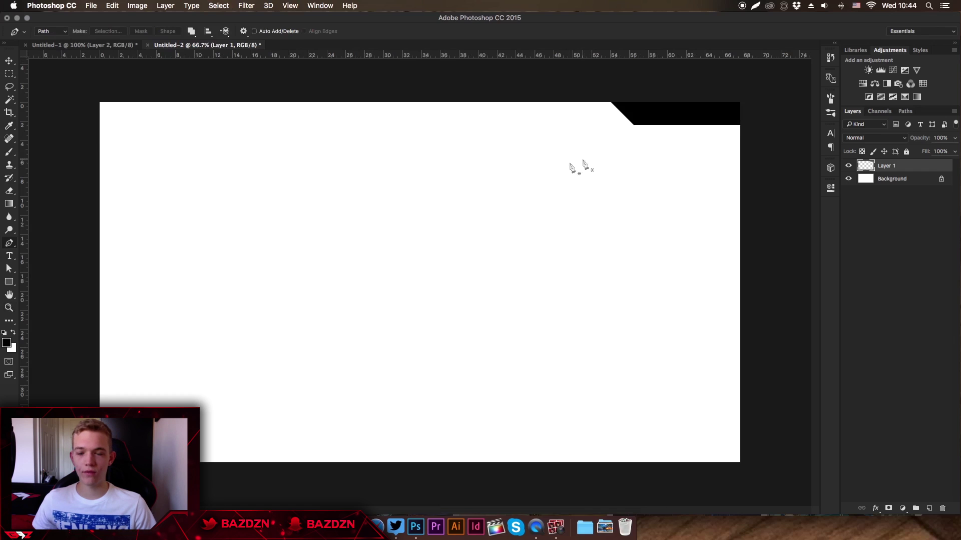
key("v")
mouse_move(727, 118)
left_mouse_down()
mouse_move(710, 120)
mouse_move(737, 119)
left_mouse_up()
key("m")
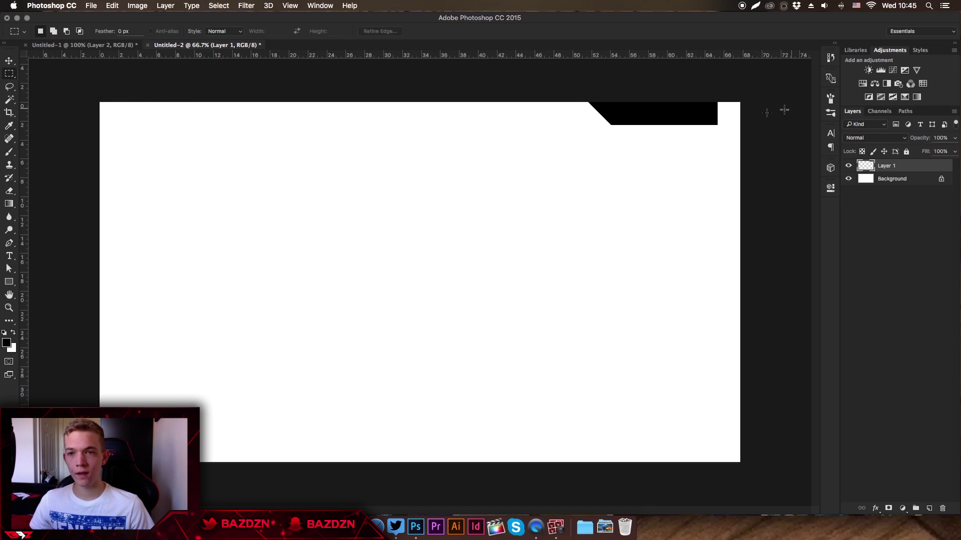
left_click_drag(741, 143, 722, 114)
key("v")
key("super+d")
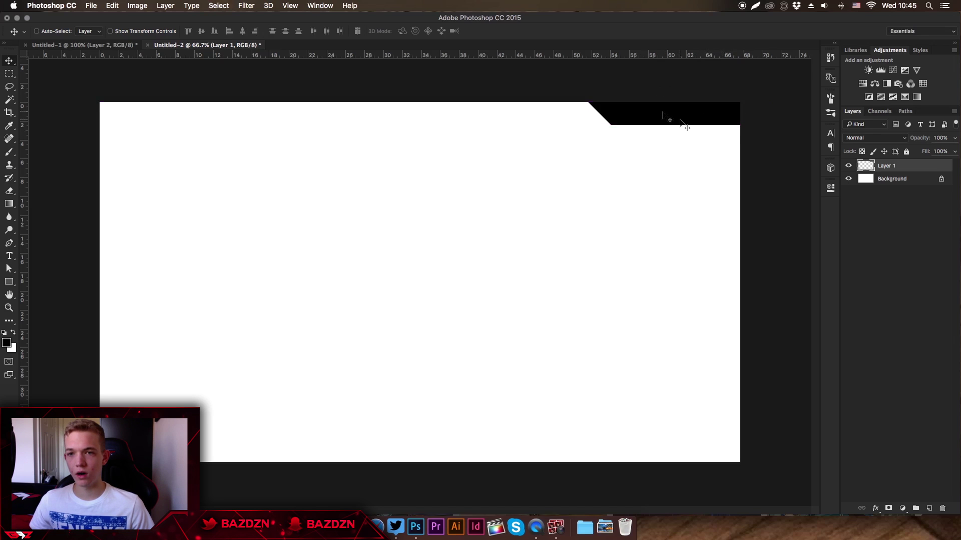
key("super+1")
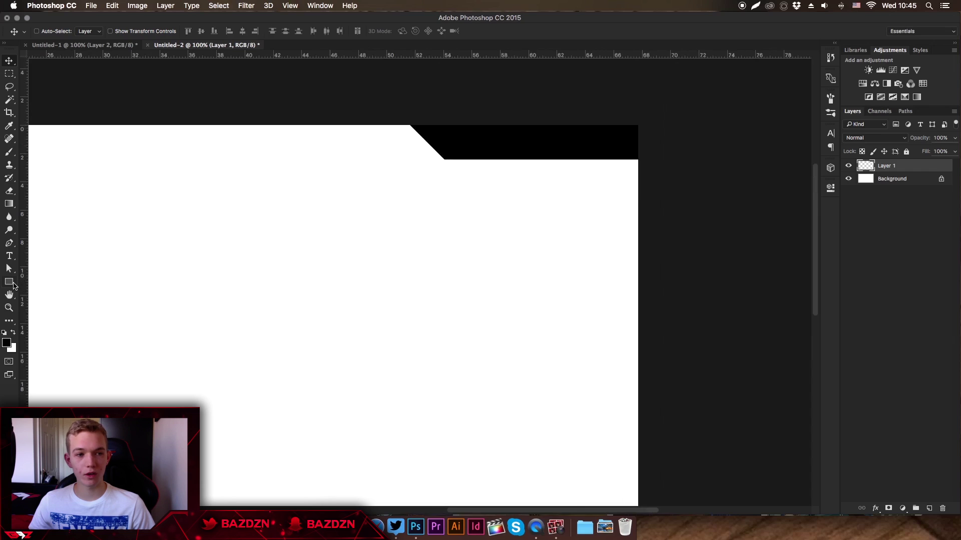
left_click(10, 283)
Create a black 1280×720 px rectangle with the Rectangle tool.
left_click(10, 283)
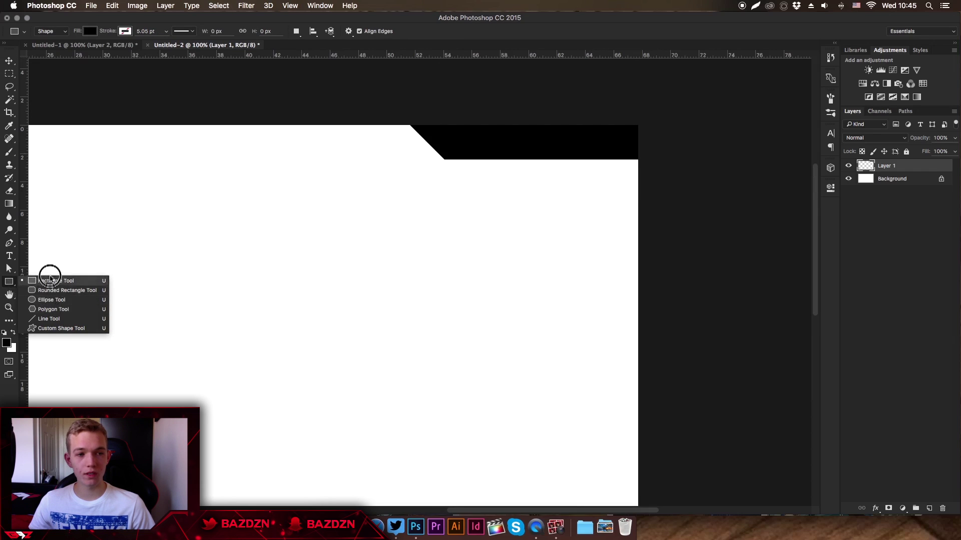
left_click(57, 281)
left_click(332, 243)
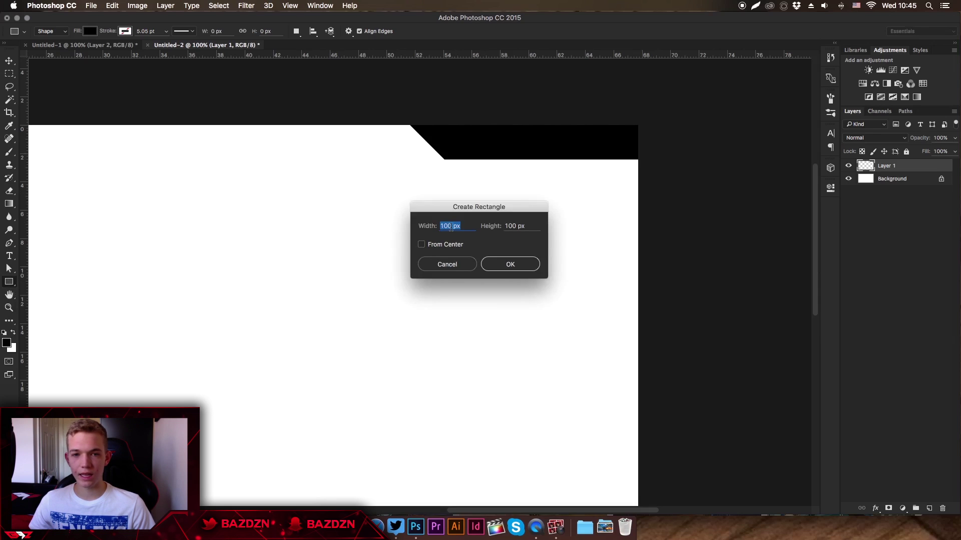
left_click(449, 226)
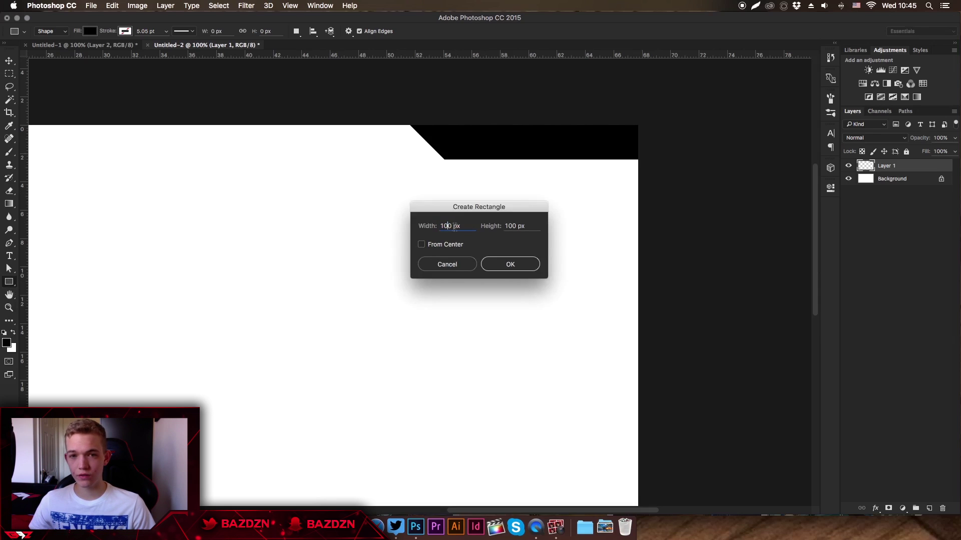
double_click(449, 225)
left_click_drag(448, 225, 432, 227)
type("1280")
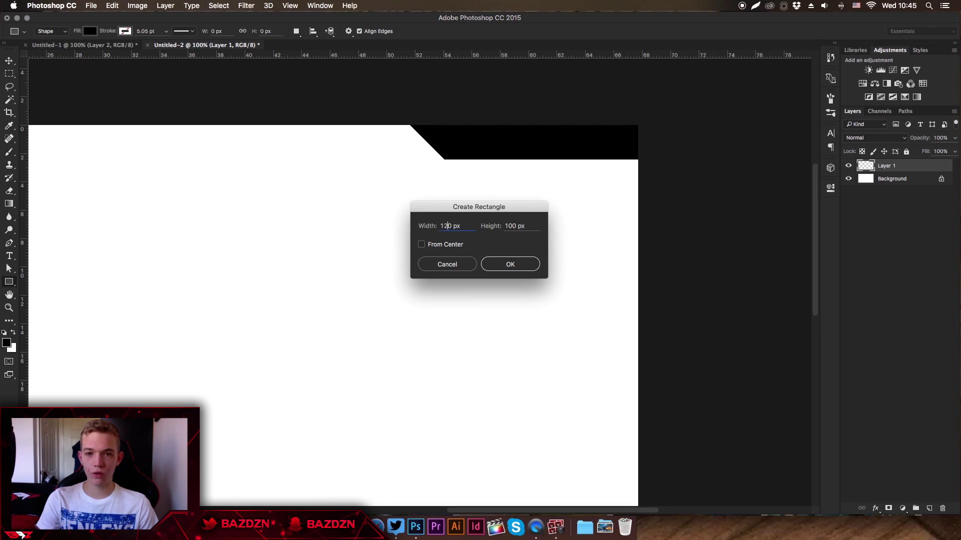
double_click(513, 227)
type("720")
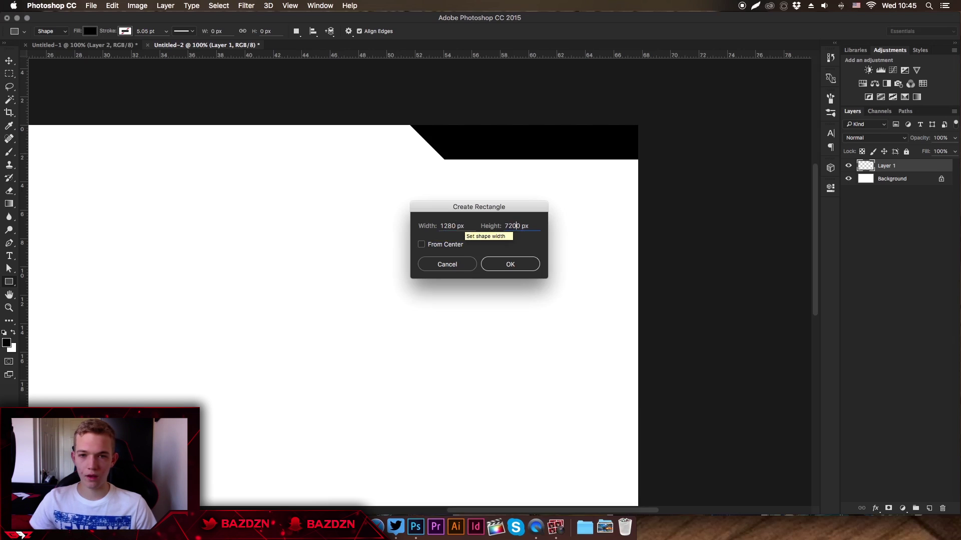
key("BackSpace")
left_click(510, 264)
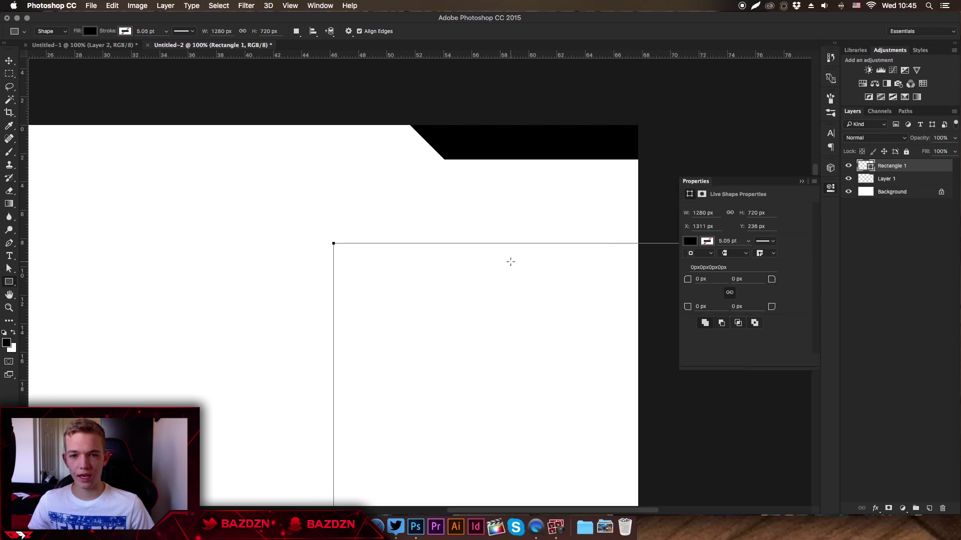
Free Transform the rectangle down to about 494×278 px in the top-right corner.
key("super+minus")
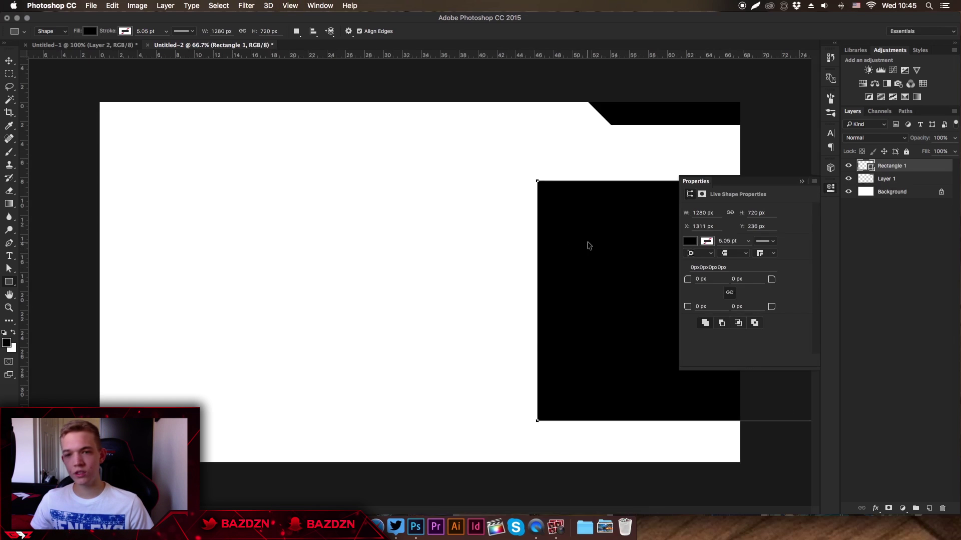
key("super+t")
left_click_drag(575, 240, 363, 193)
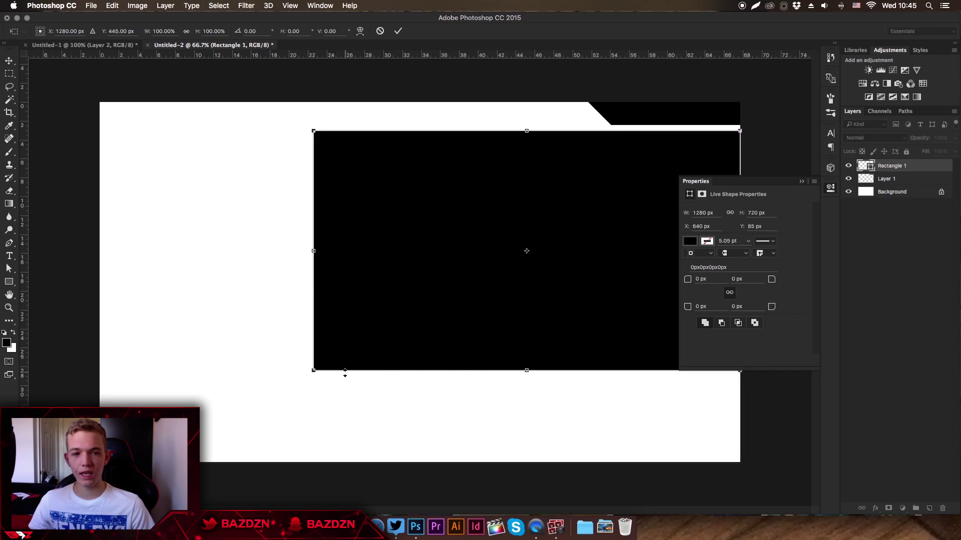
left_click_drag(312, 371, 552, 182)
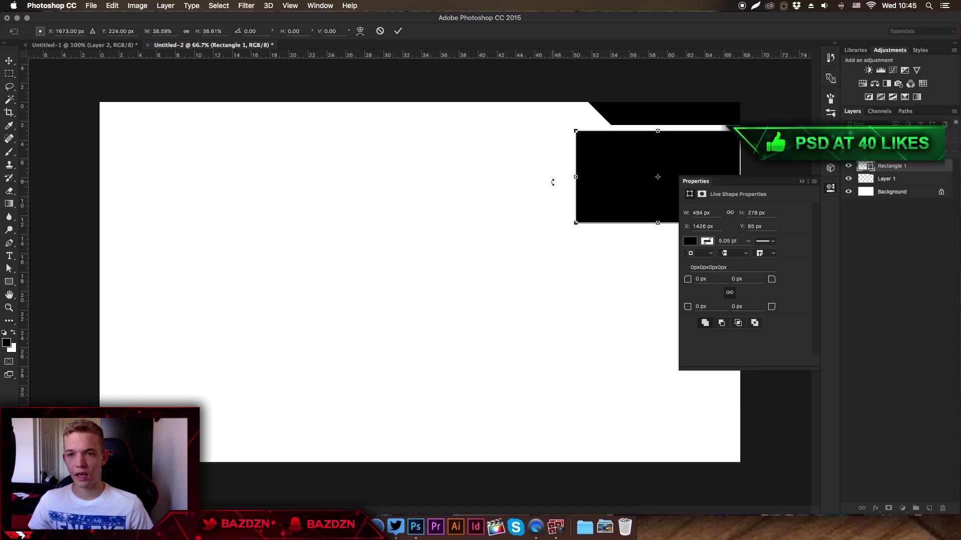
left_click(398, 33)
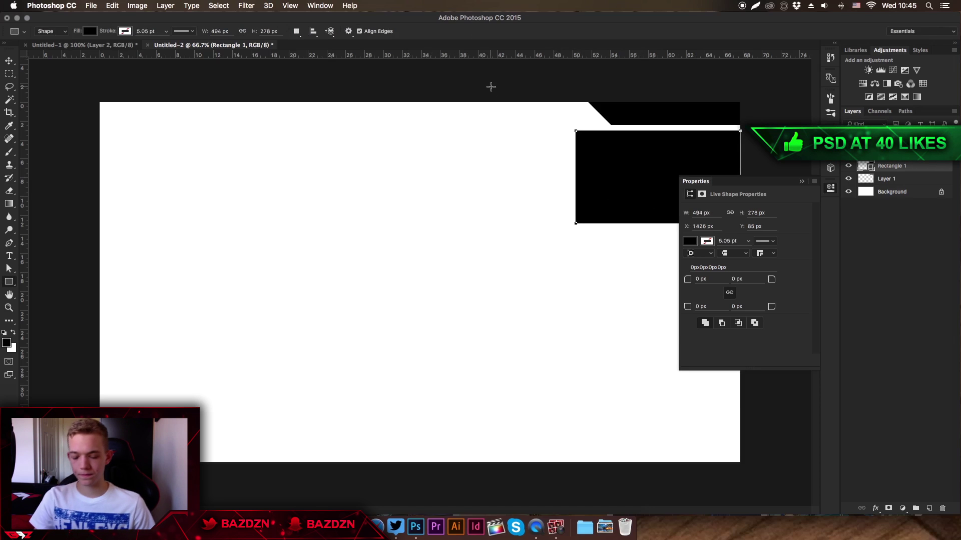
Give the rectangle no fill and a black stroke of about 19 pt.
key("super+equal")
scroll(491, 87, "right", 10)
scroll(491, 87, "up", 5)
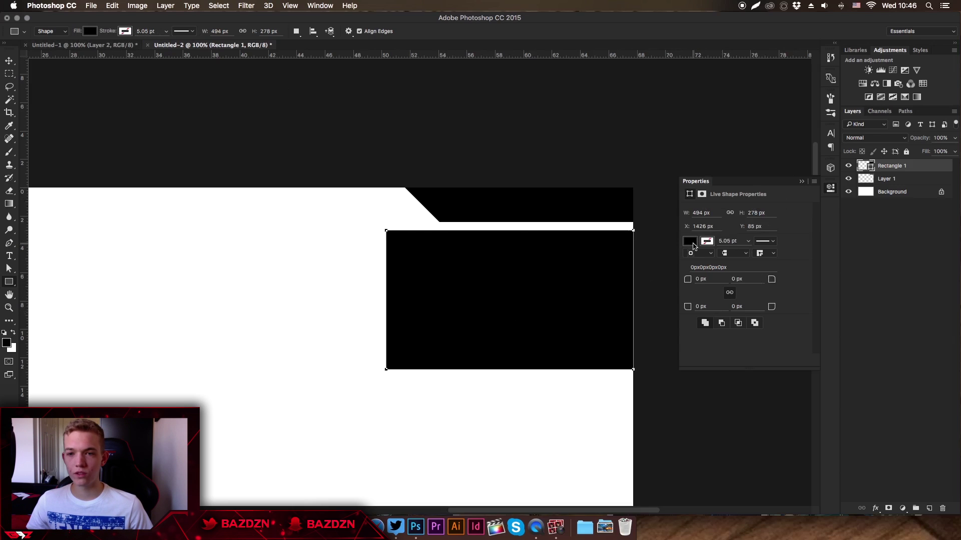
left_click(690, 241)
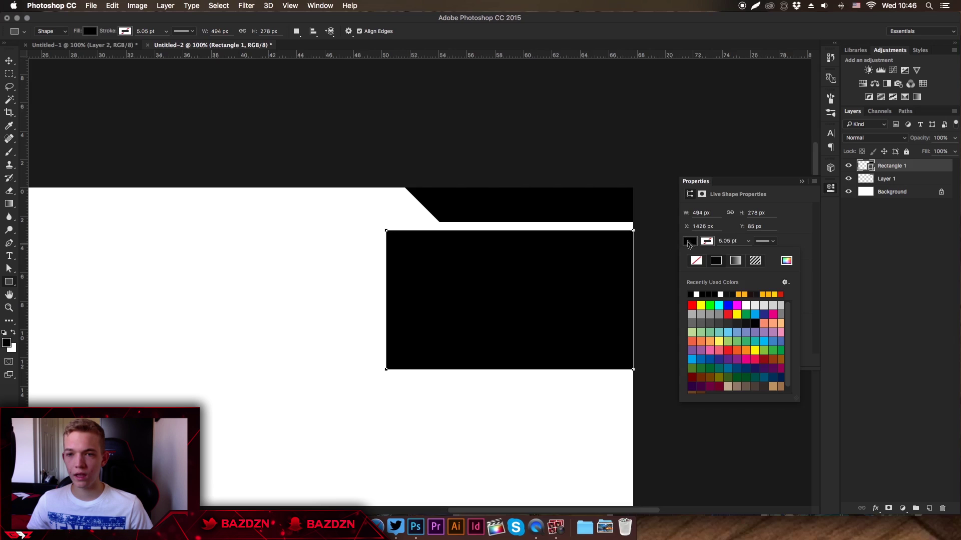
left_click(697, 260)
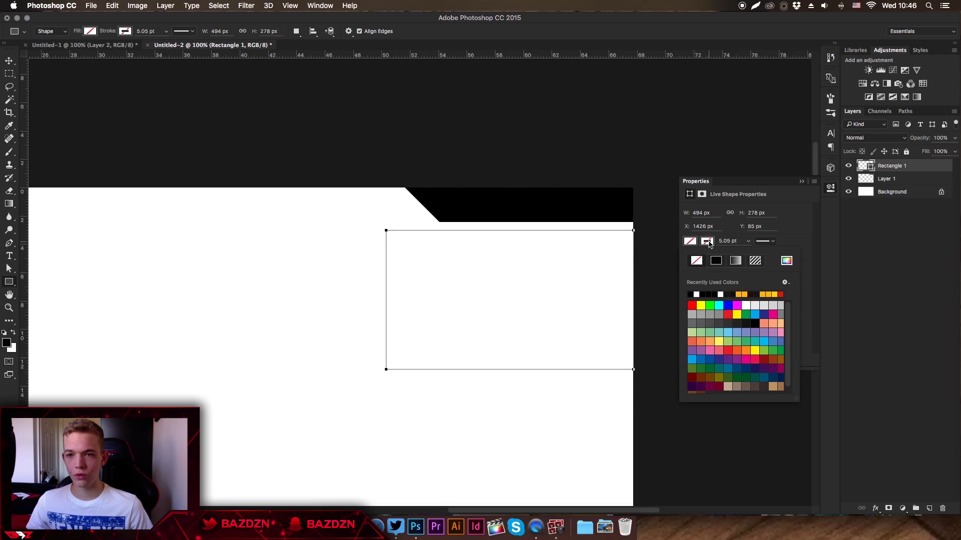
left_click(754, 322)
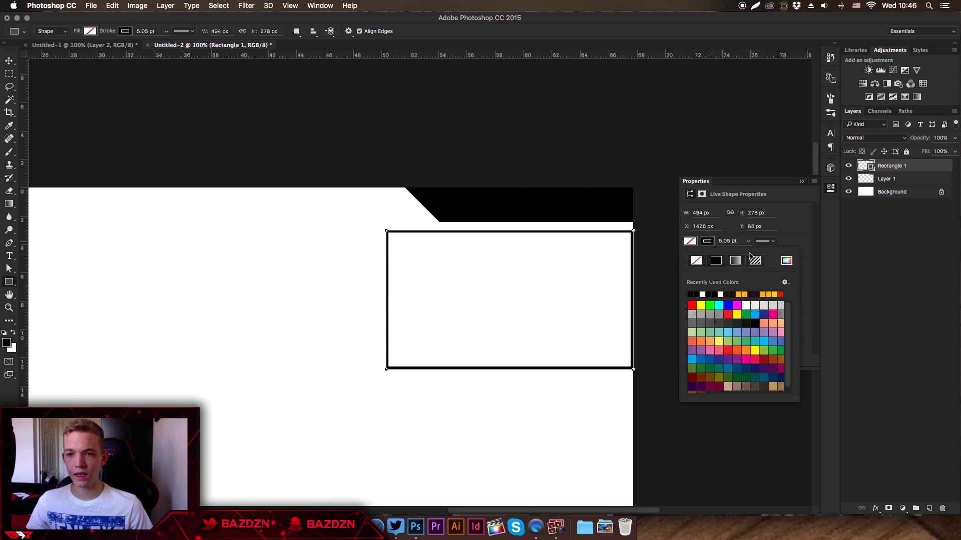
left_click(749, 241)
left_click_drag(735, 253, 760, 255)
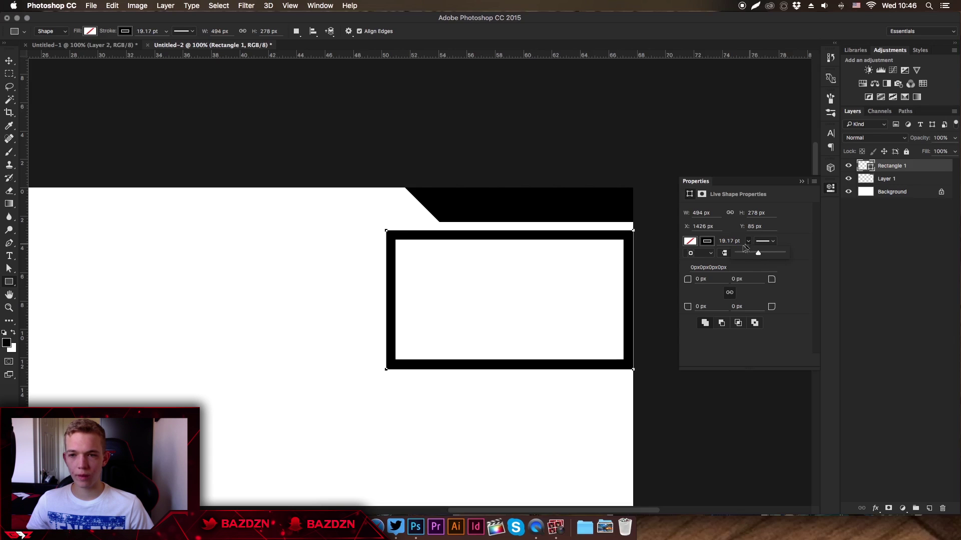
Nudge the frame slightly upward and close the Properties panel.
left_click(9, 61)
left_click_drag(606, 283, 606, 280)
key("super+minus")
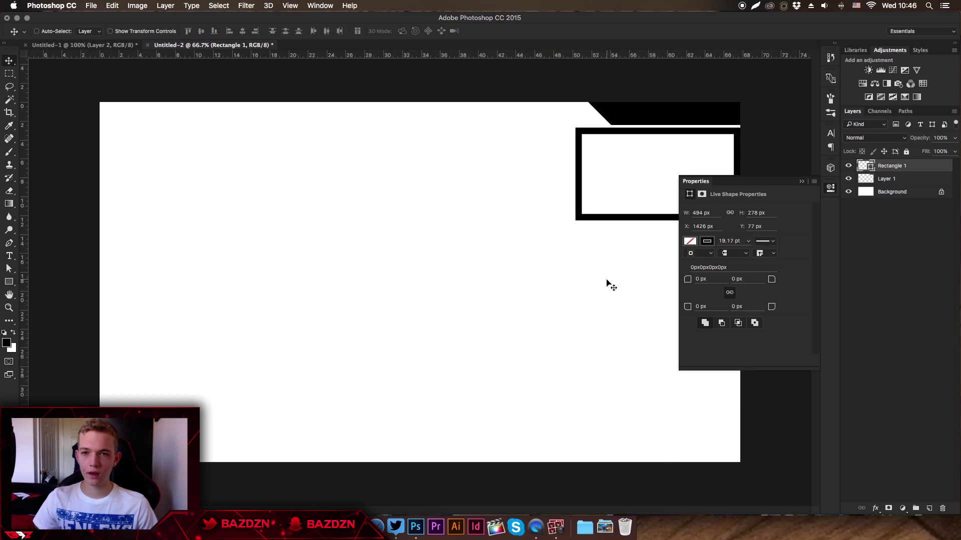
left_click(799, 179)
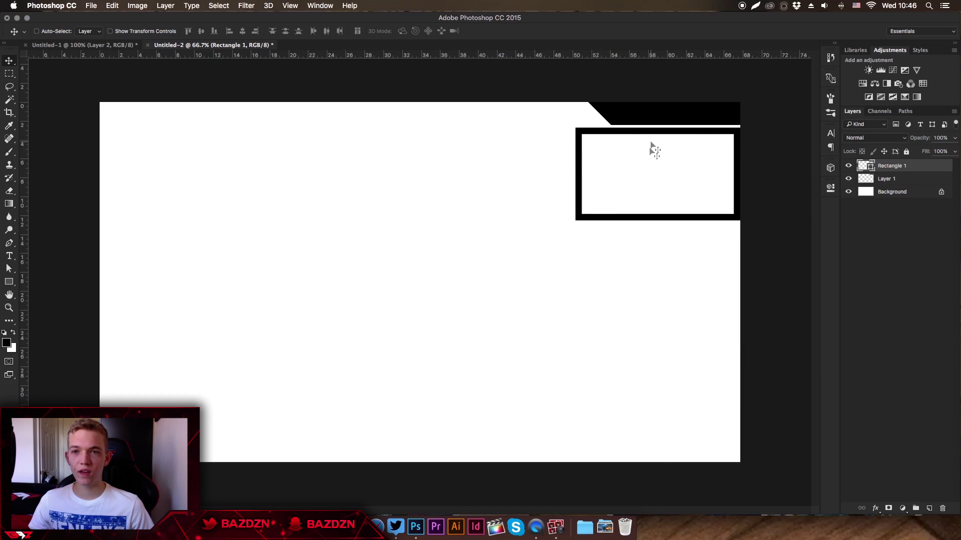
Place the Rocket League image from Downloads and scale it down toward the top-right.
left_click(605, 527)
left_click_drag(349, 141, 635, 171)
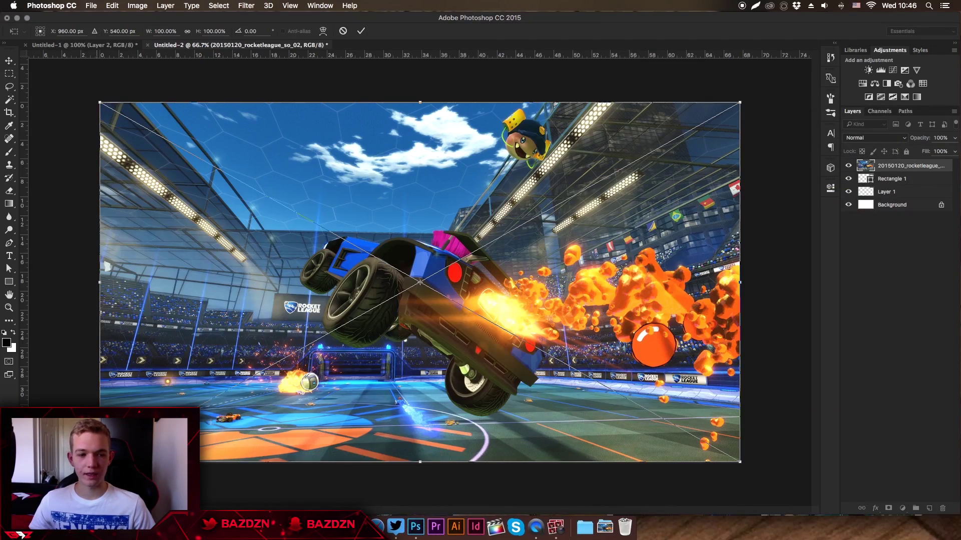
left_click_drag(100, 462, 195, 338)
left_click_drag(245, 205, 488, 164)
key("Return")
key("super+equal")
key("super+equal")
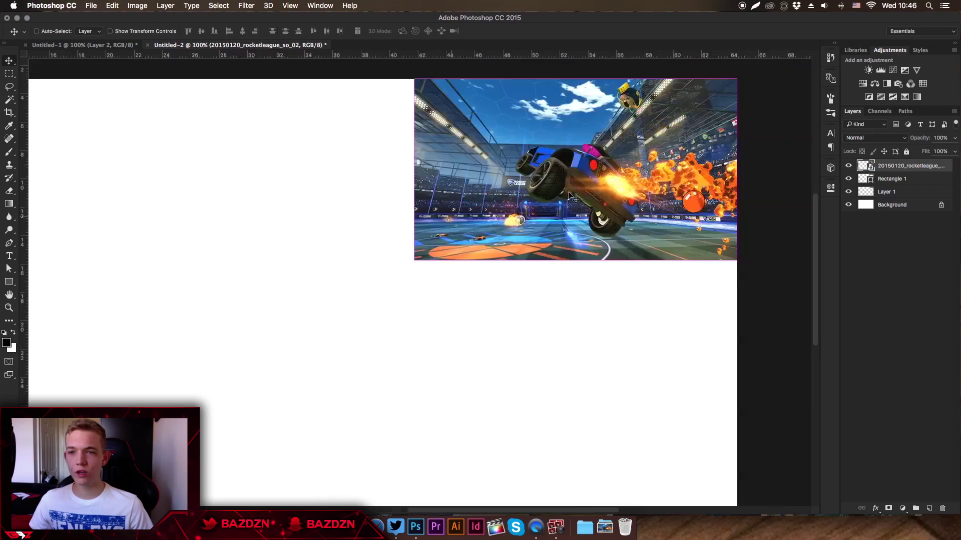
Fit the faded image over the frame, then restore it to 100% opacity.
left_click(954, 137)
left_click_drag(953, 152, 917, 151)
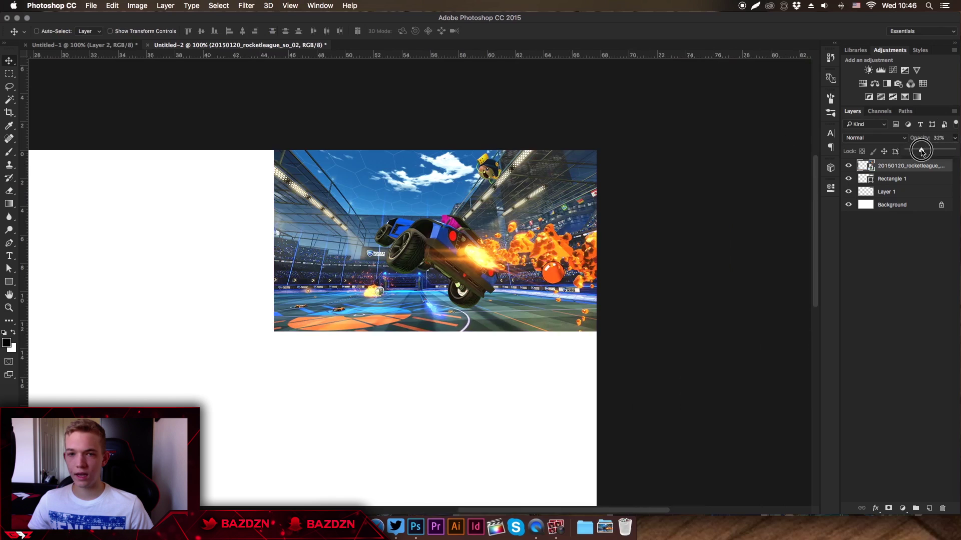
left_click_drag(571, 231, 666, 186)
key("super+t")
left_click_drag(375, 99, 398, 114)
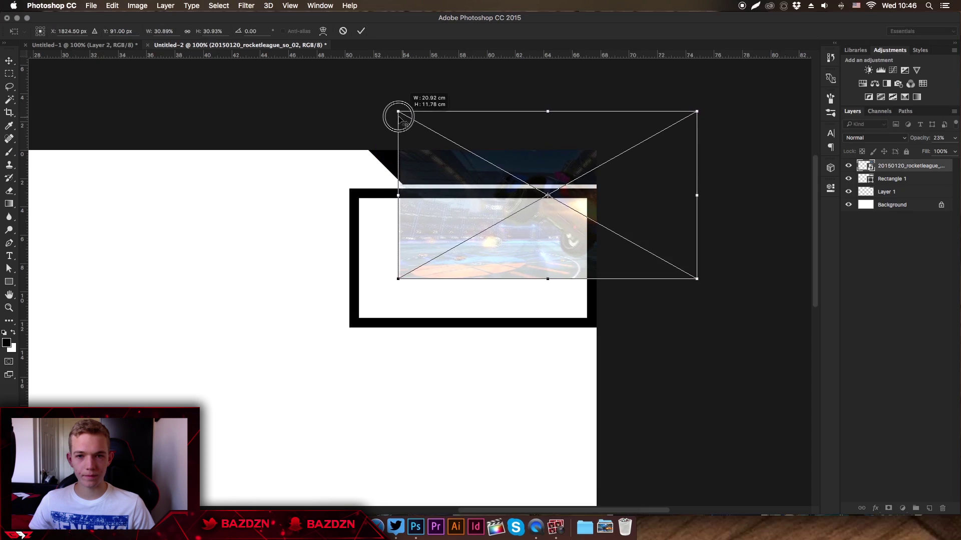
mouse_move(488, 226)
left_mouse_down()
mouse_move(476, 223)
mouse_move(486, 223)
left_mouse_up()
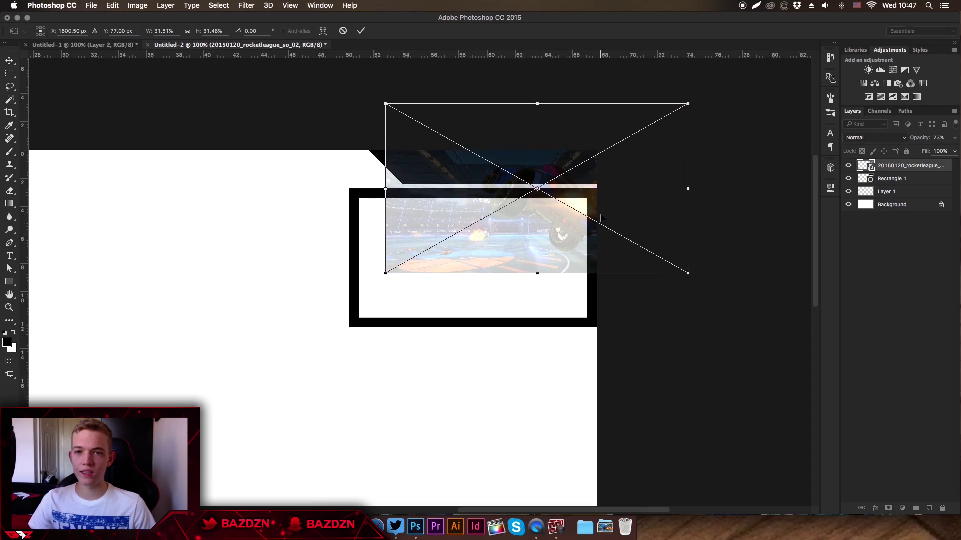
left_click(357, 31)
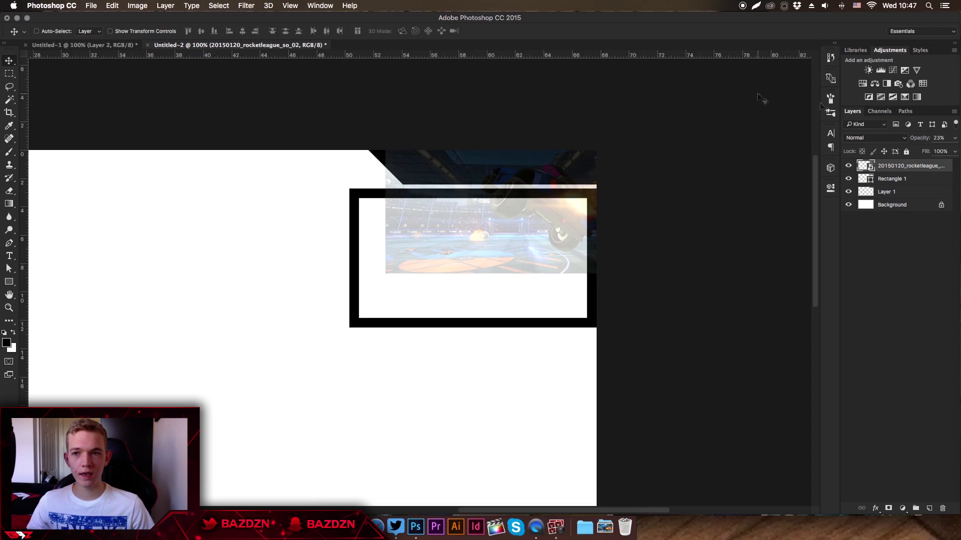
left_click(954, 137)
left_click_drag(916, 150, 952, 150)
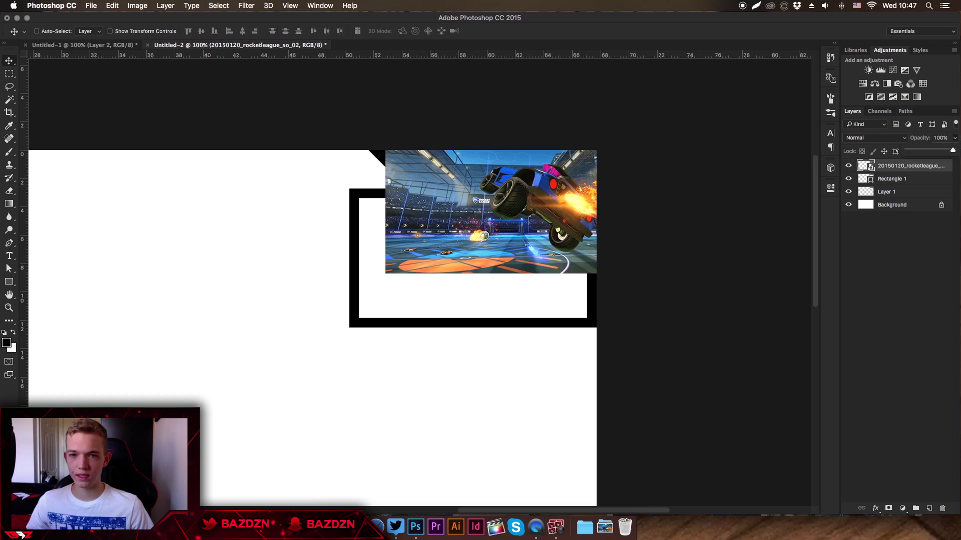
left_click(955, 138)
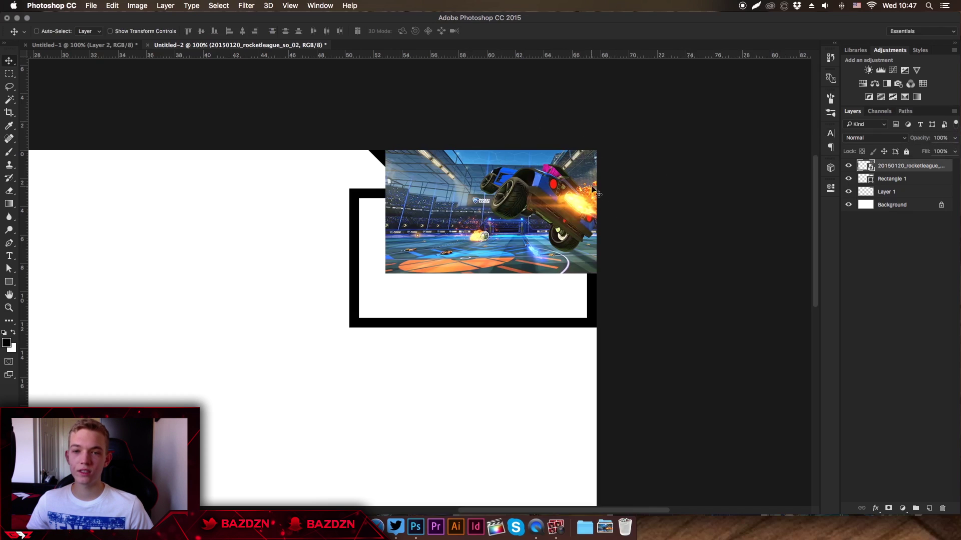
Zoom to 200% and briefly toggle the Rocket League image layer's visibility.
scroll(560, 211, "up", 2)
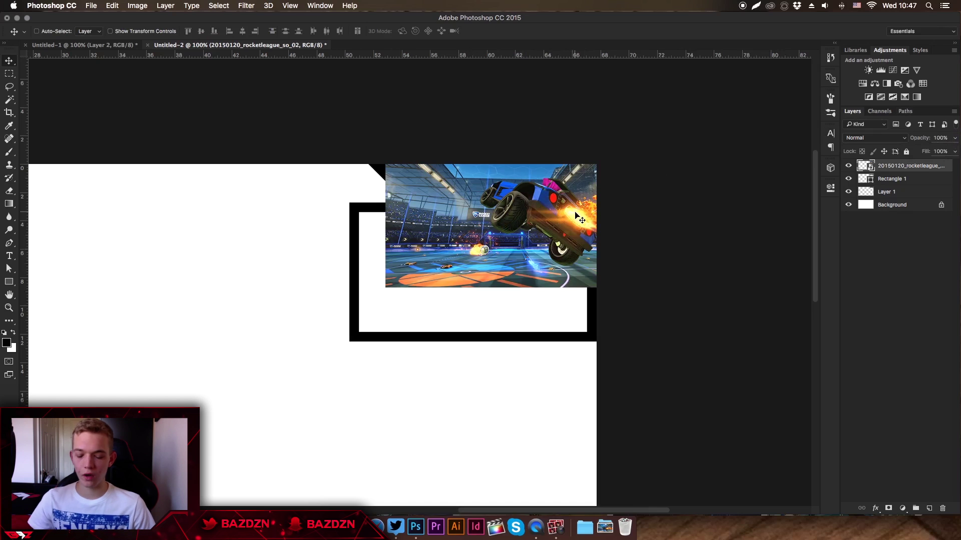
key("super+equal")
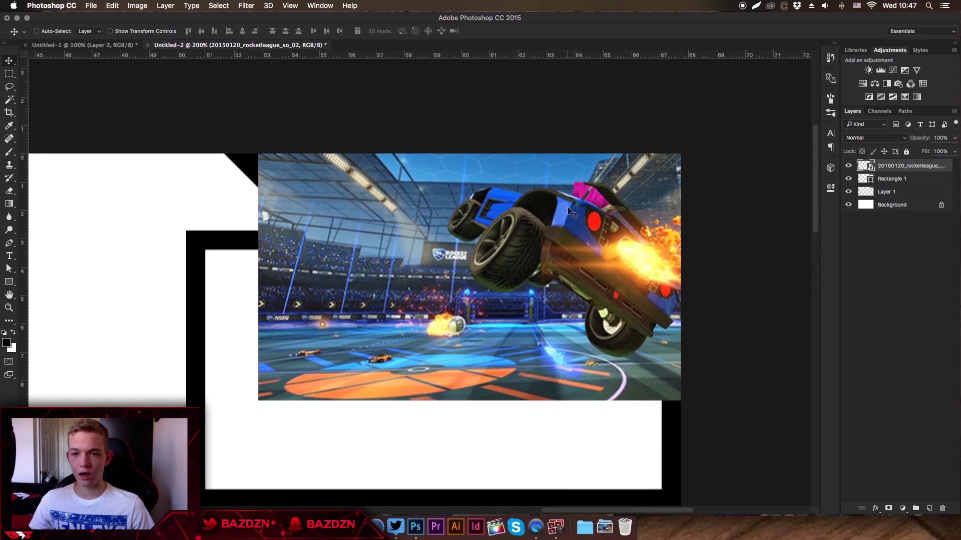
left_click(848, 166)
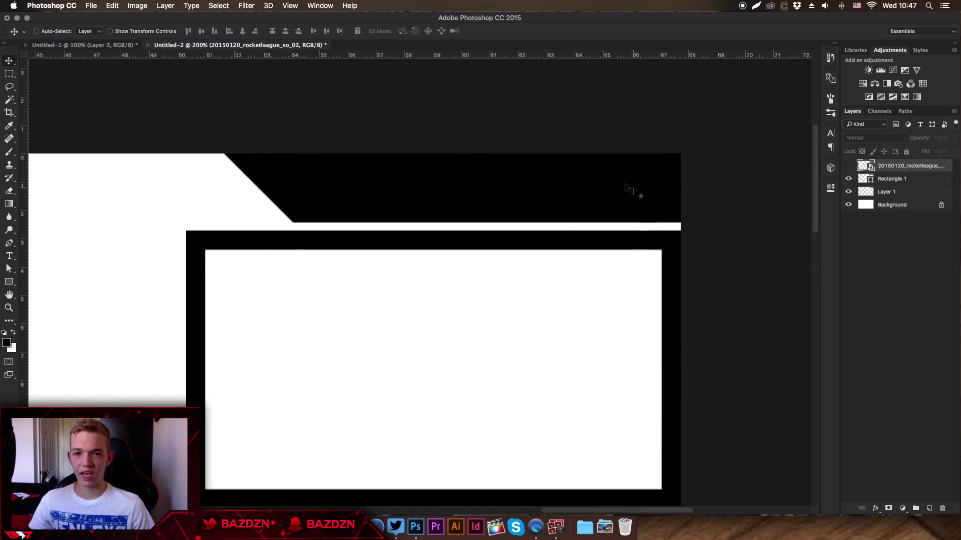
left_click(849, 167)
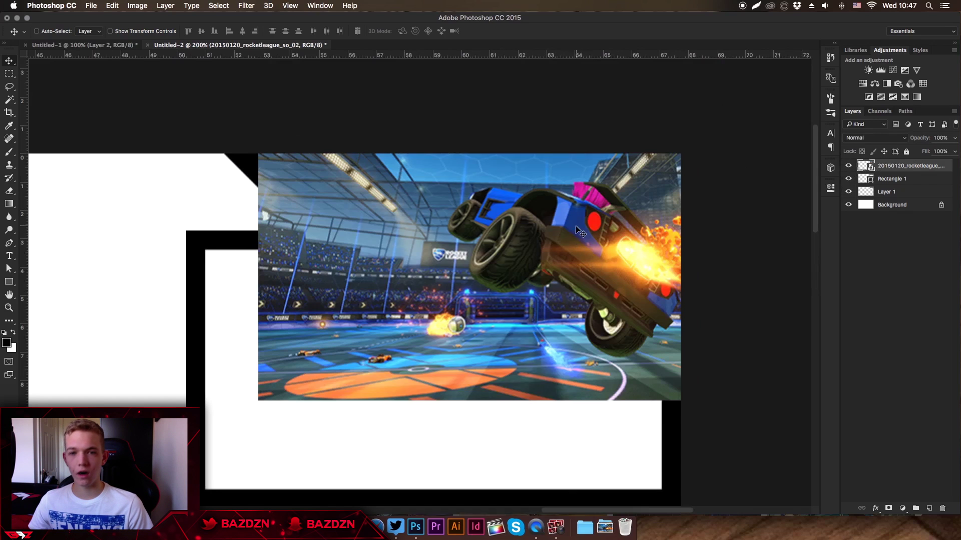
Trace a closed pen path around the blue car at 500% zoom.
key("p")
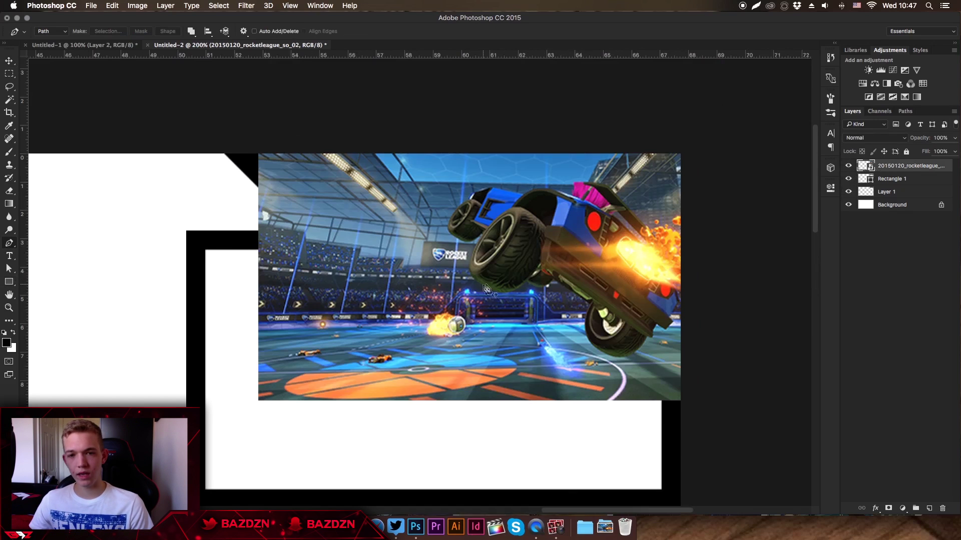
key("super+plus")
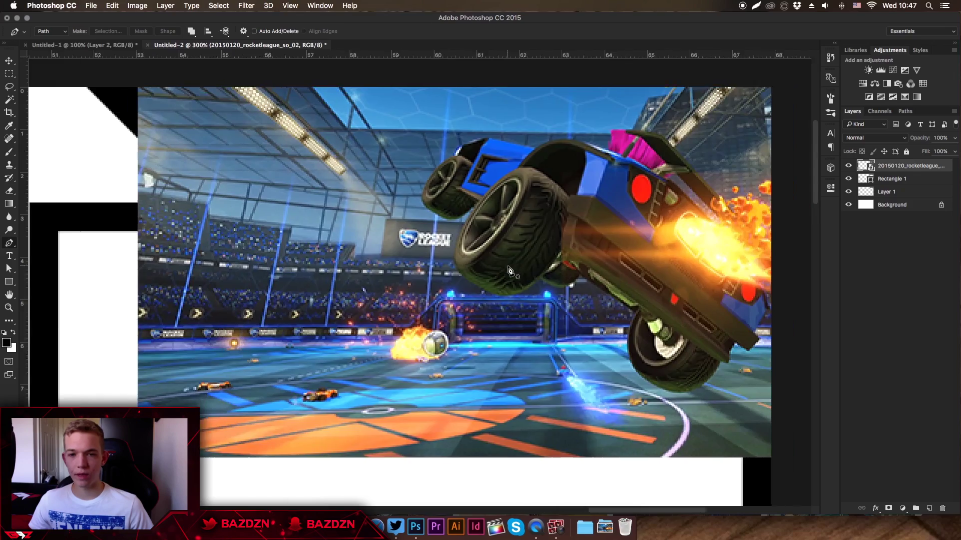
key("super+plus")
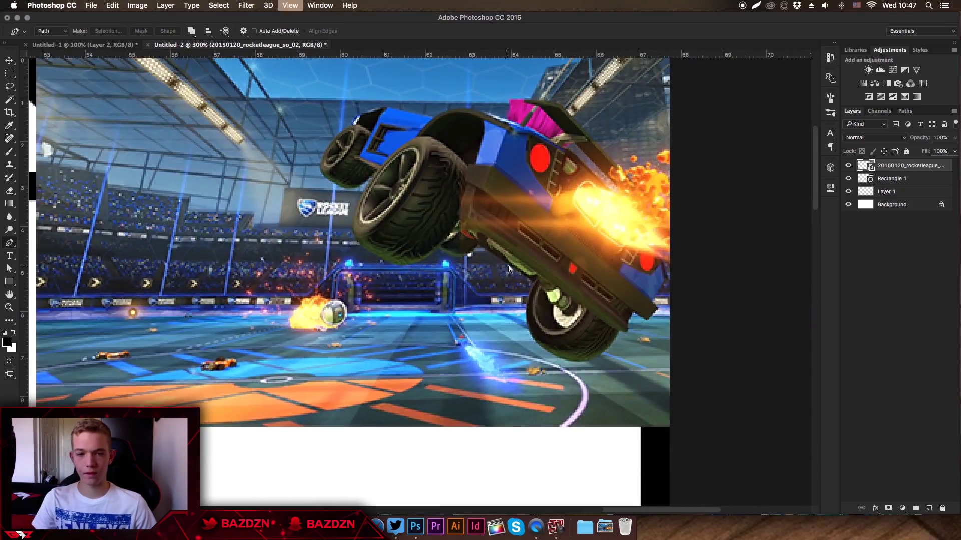
key("super+plus")
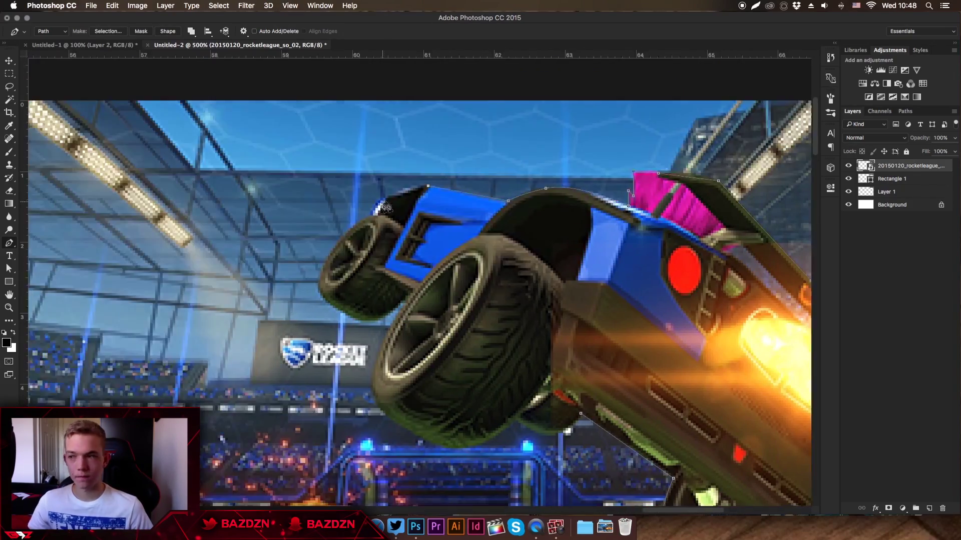
left_click(382, 199)
left_click(321, 290)
left_click(405, 301)
left_click(388, 415)
left_click(420, 438)
left_click(485, 441)
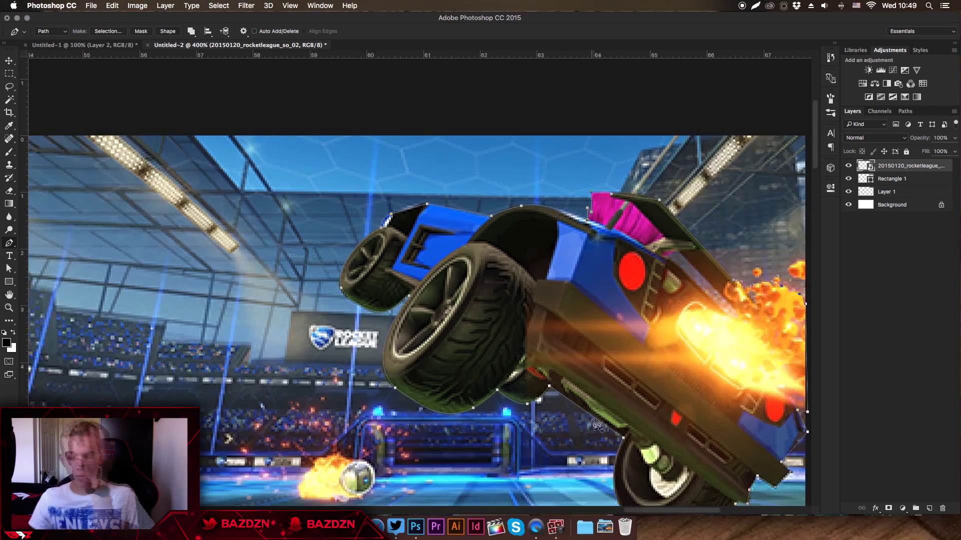
key("super+minus")
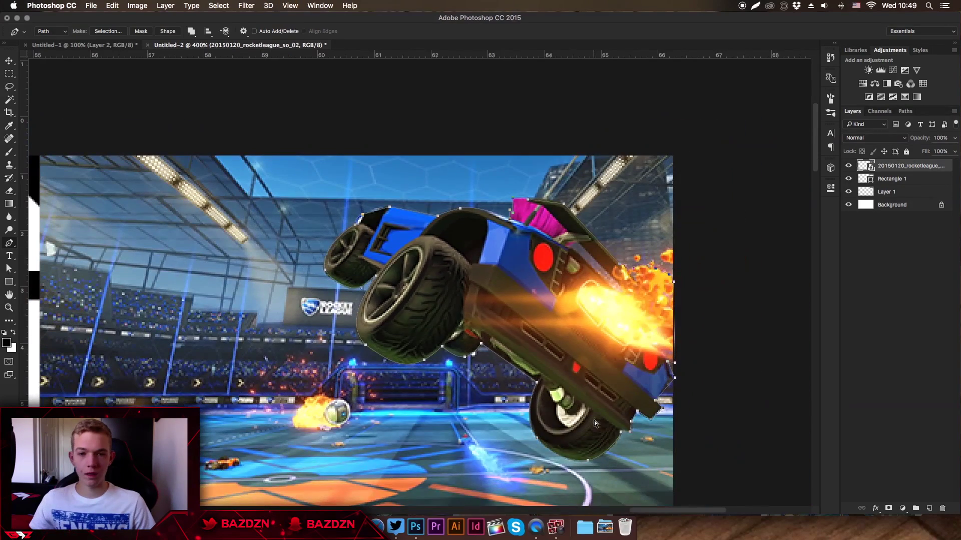
Make a 0 px feather selection from the car path and copy it to Layer 2 with Cmd+J.
right_click(512, 274)
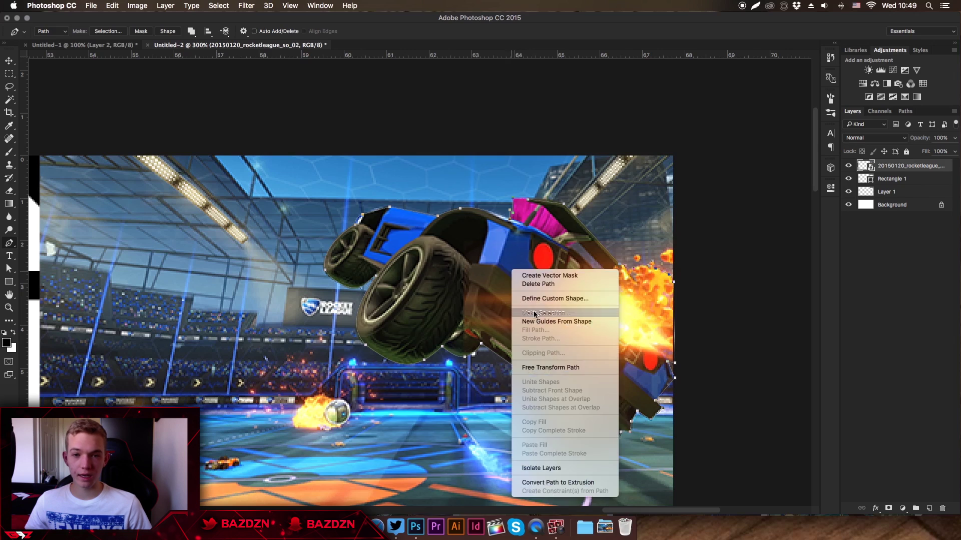
left_click(535, 314)
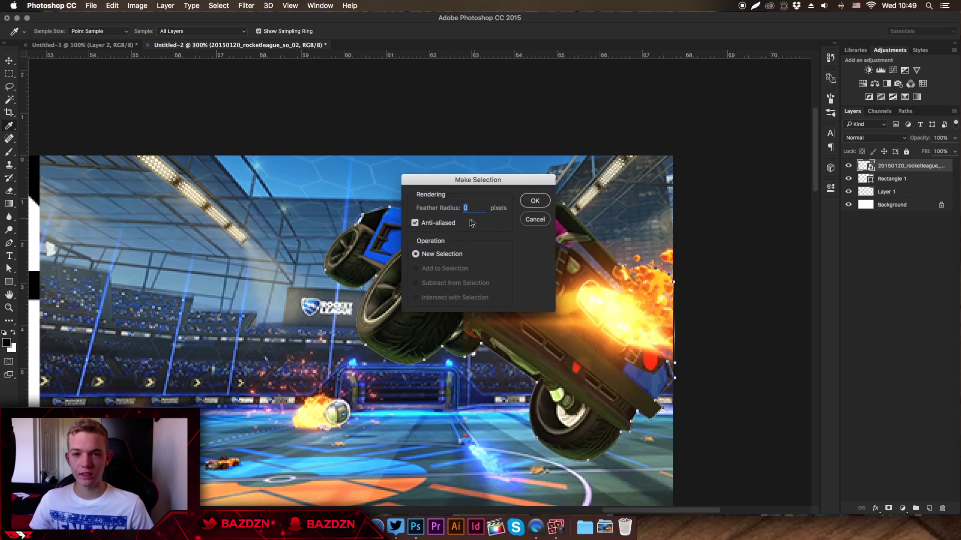
left_click(535, 202)
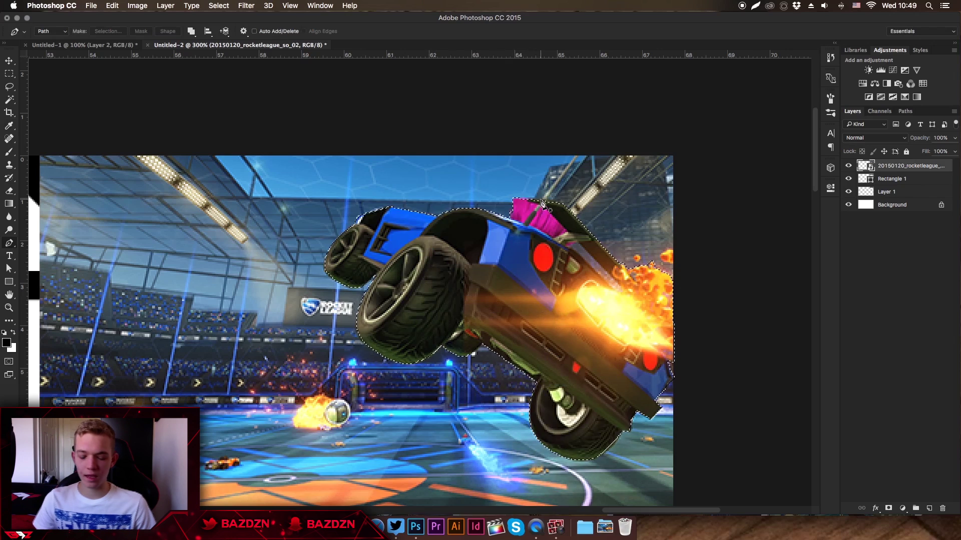
key("super+j")
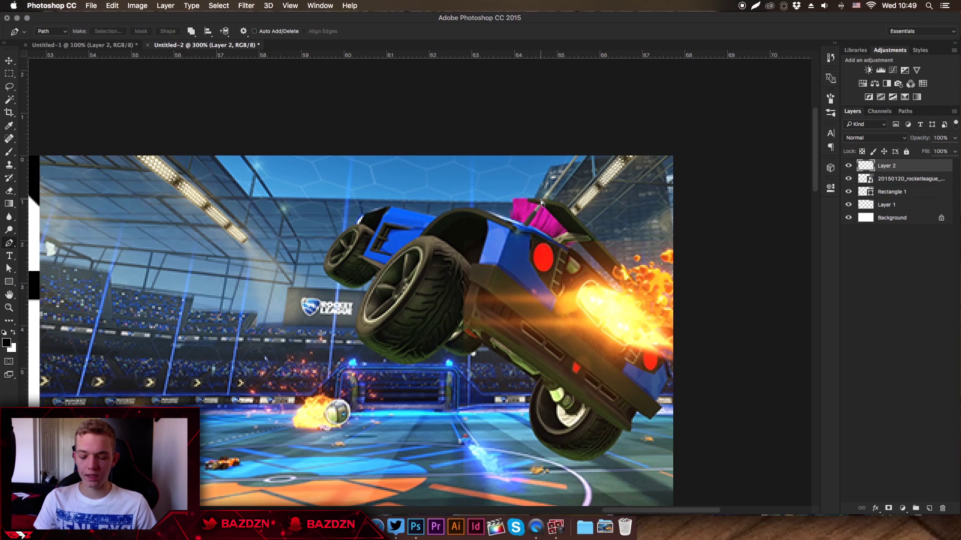
key("super+minus")
key("super+minus")
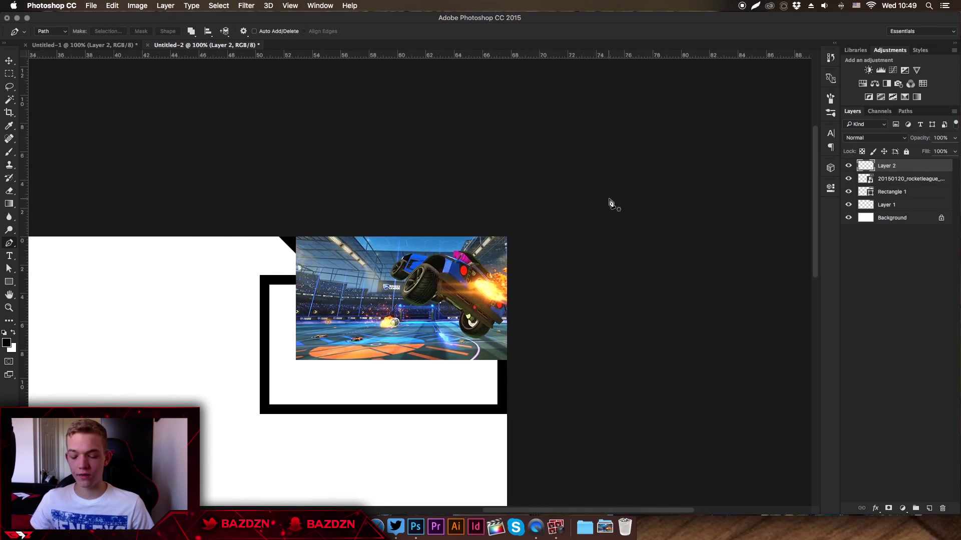
key("super+plus")
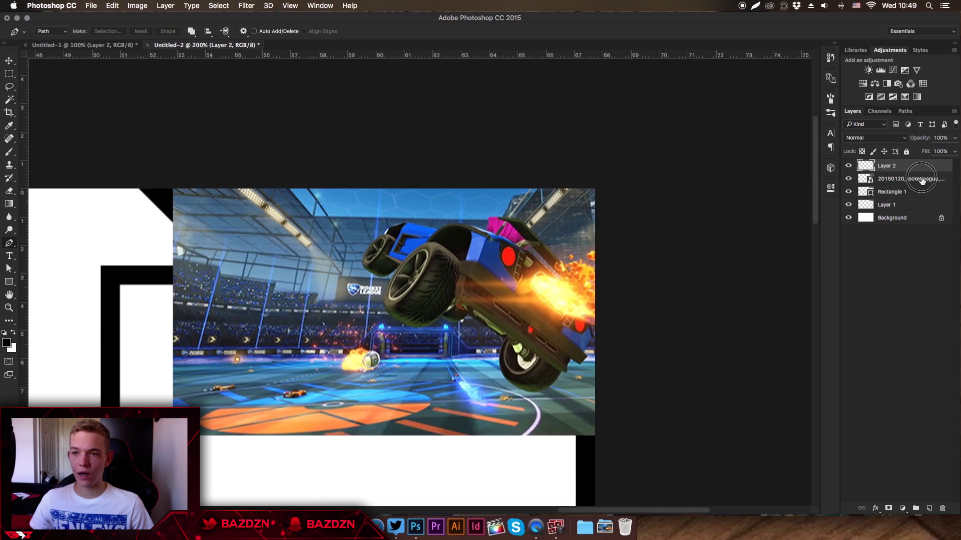
Toggle the arena photo layer's visibility to inspect the car cutout.
left_click(922, 181)
left_click(848, 178)
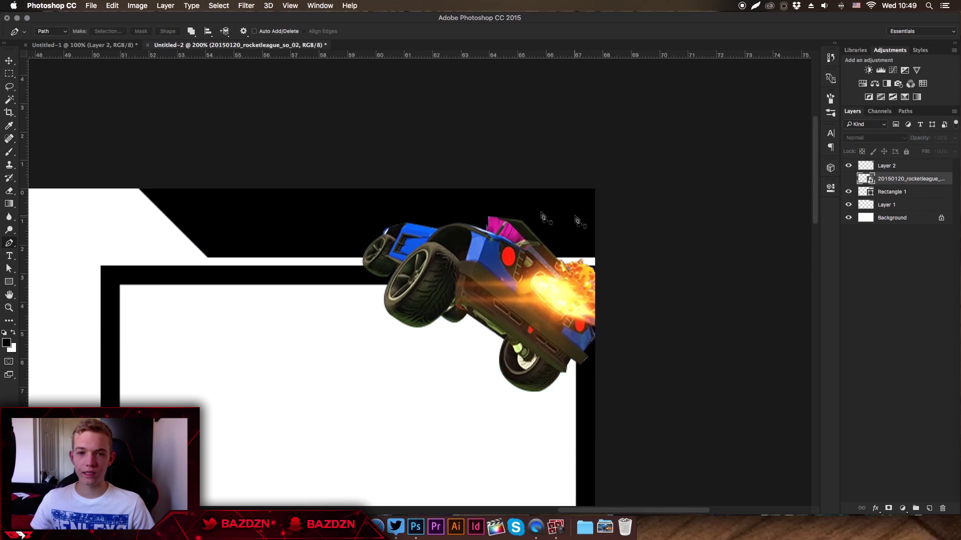
key("super+minus")
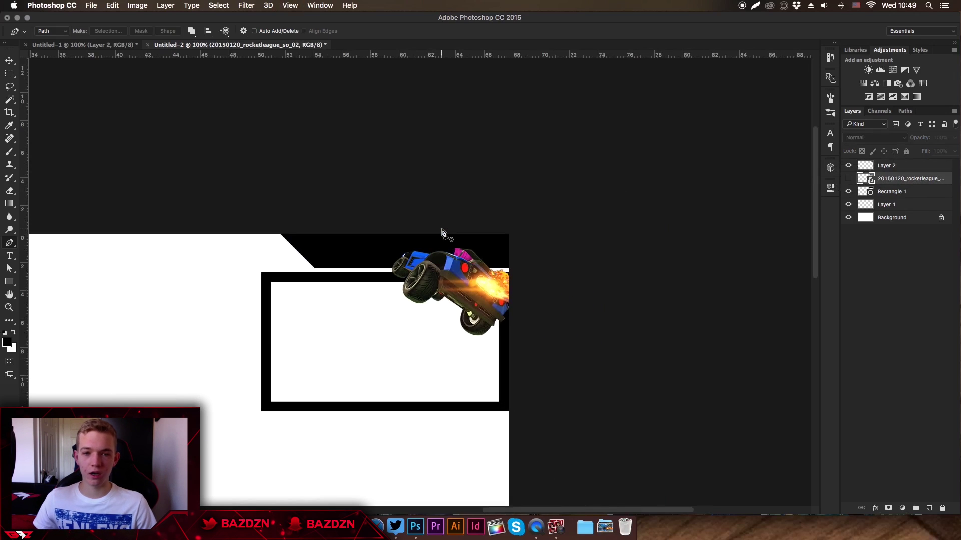
left_click(848, 179)
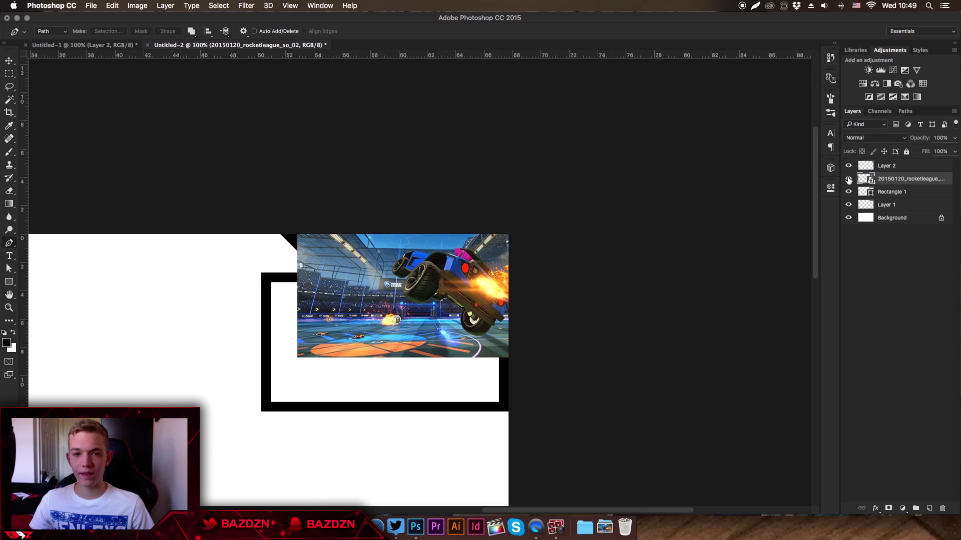
left_click(896, 192)
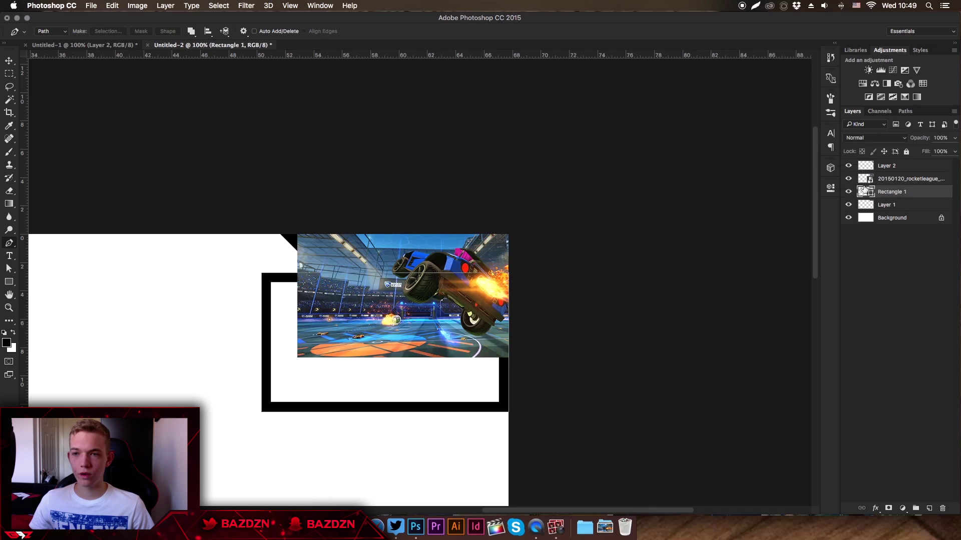
left_click(849, 179)
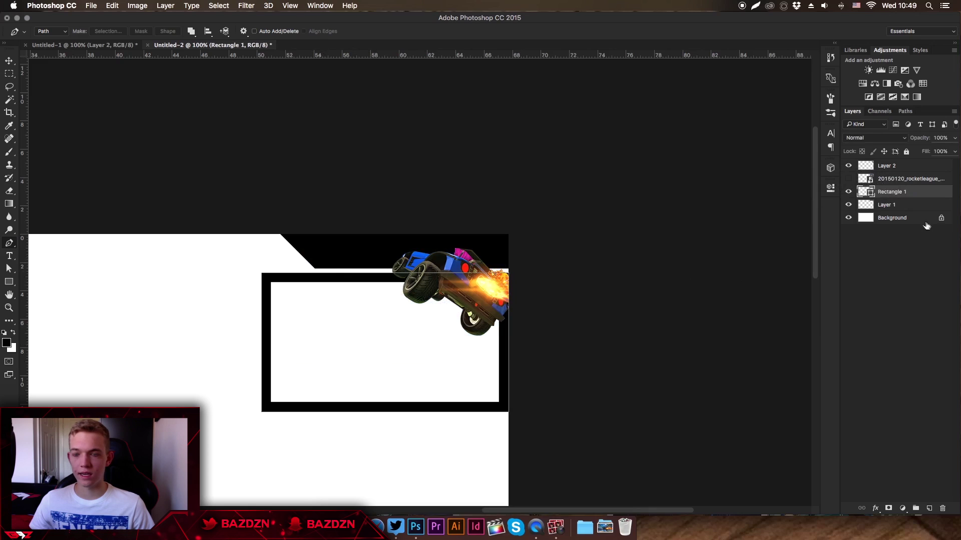
left_click(848, 179)
left_click(897, 179)
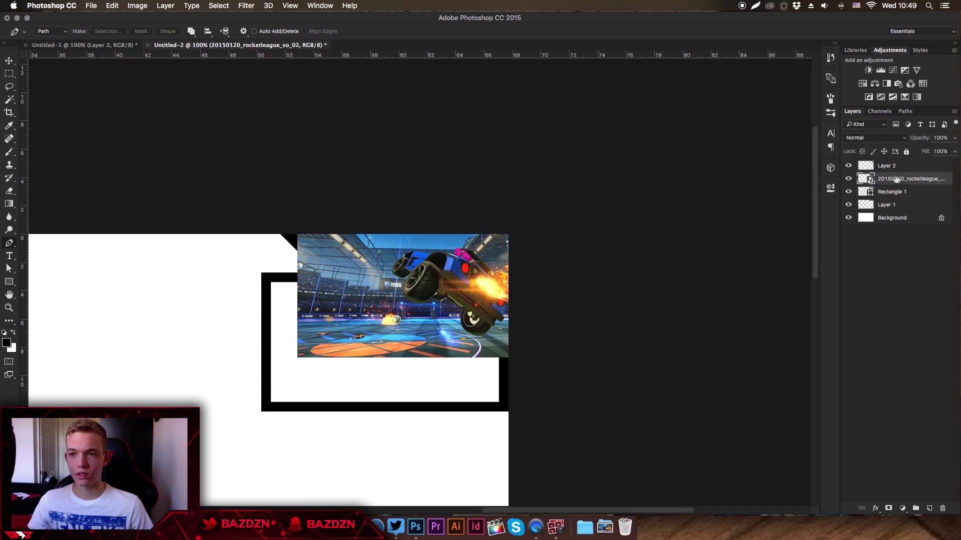
left_click(848, 179)
Merge Layer 1 into Rectangle 1, undo a stray move, and show the arena photo again.
left_click(901, 192)
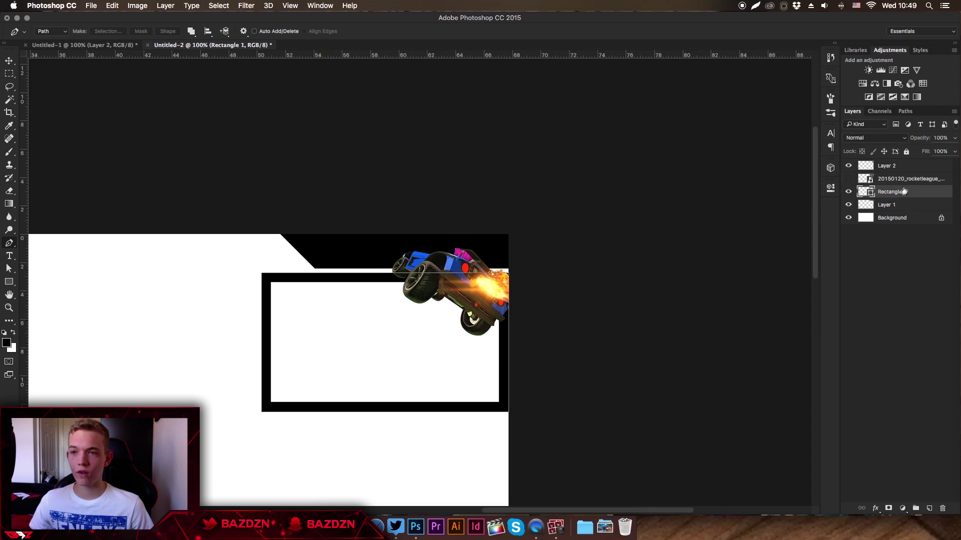
left_click(905, 205, "shift")
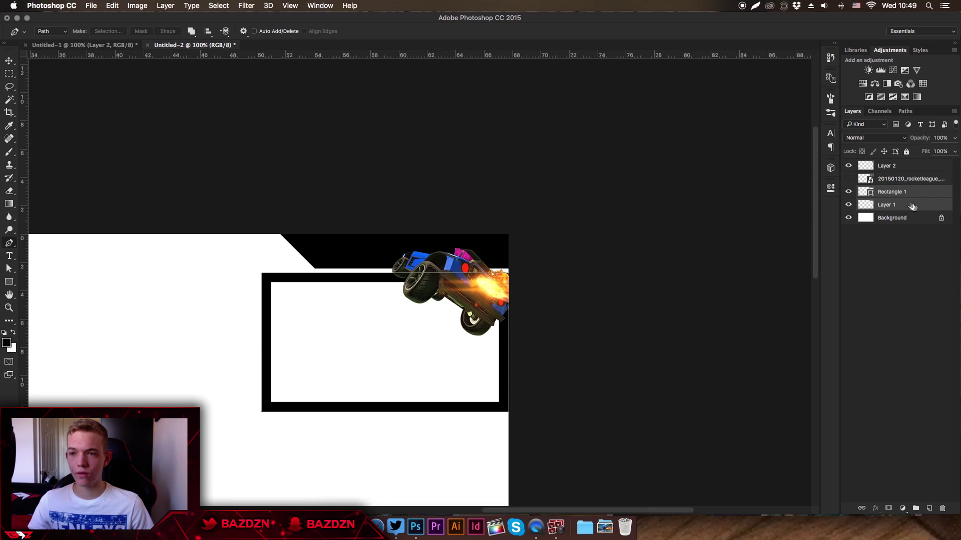
key("super+e")
key("v")
left_click_drag(395, 299, 279, 323)
key("super+z")
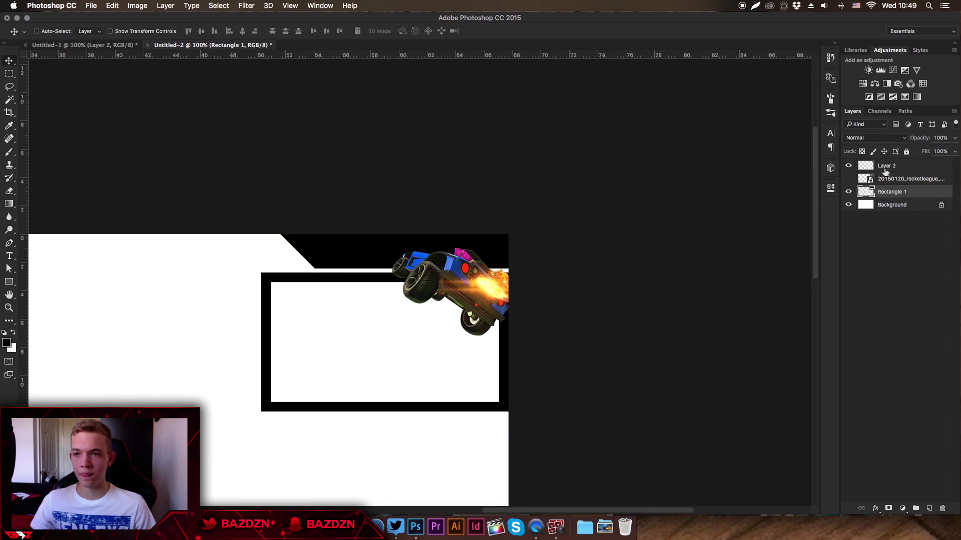
left_click(848, 178)
left_click(911, 178)
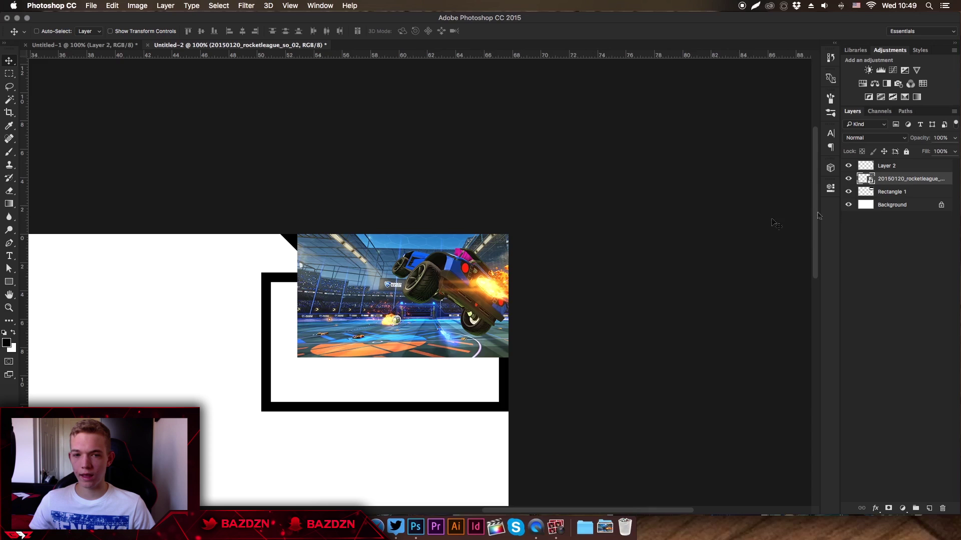
scroll(513, 260, "down", 3)
scroll(514, 259, "left", 3)
Make the rocketleague arena photo a clipping mask over the Rectangle 1 frame shapes, viewed at 200%.
right_click(912, 182)
left_click(812, 294)
key("super+equal")
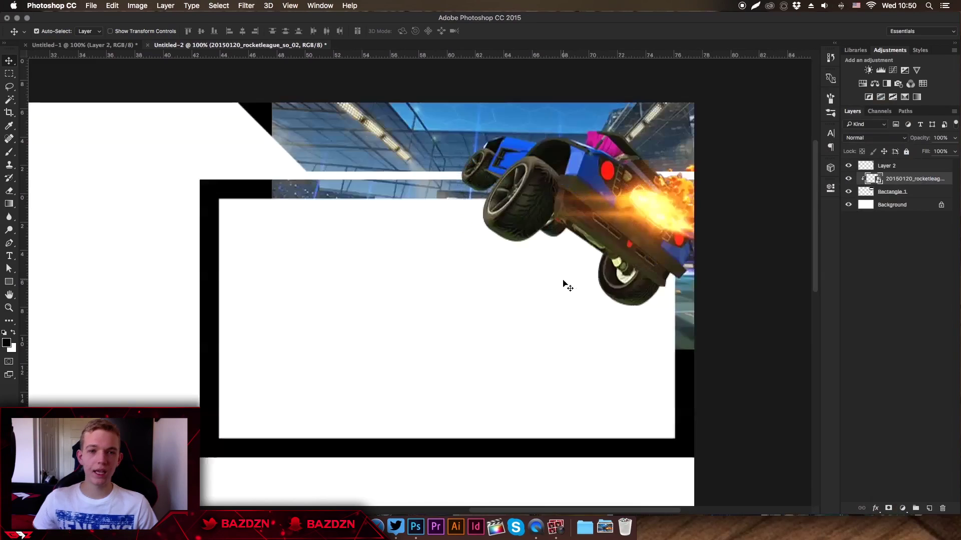
scroll(512, 161, "up", 2)
scroll(511, 160, "right", 2)
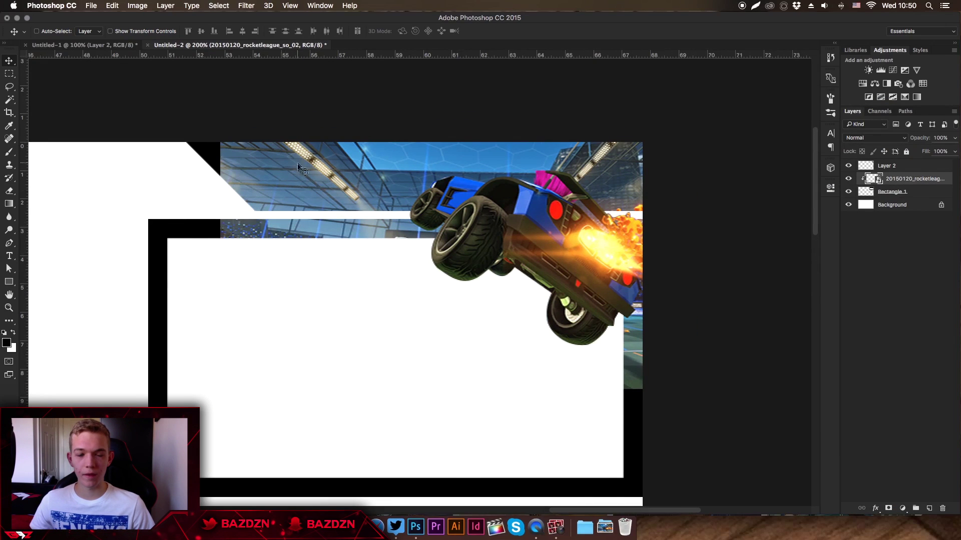
scroll(645, 365, "down", 5)
scroll(303, 279, "up", 3)
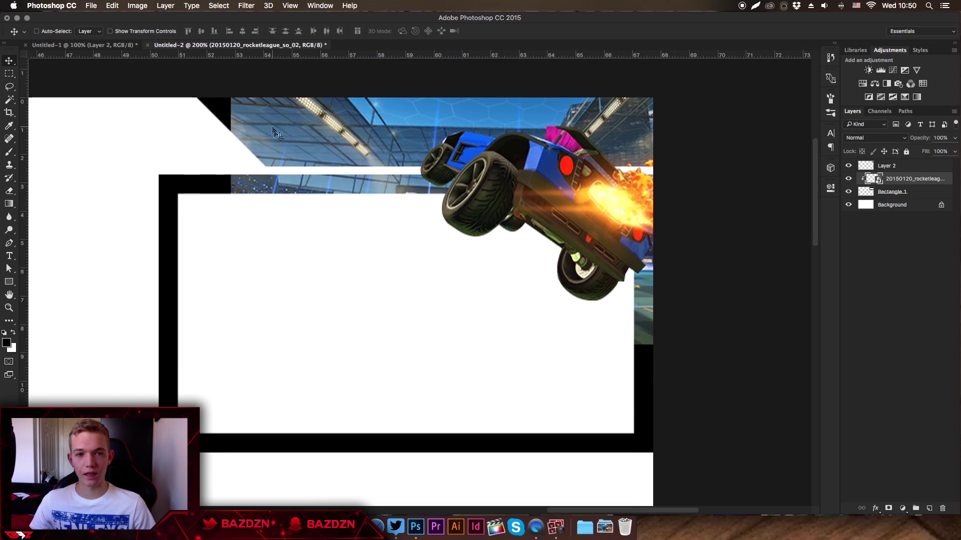
scroll(275, 133, "up", 4)
scroll(285, 198, "down", 5)
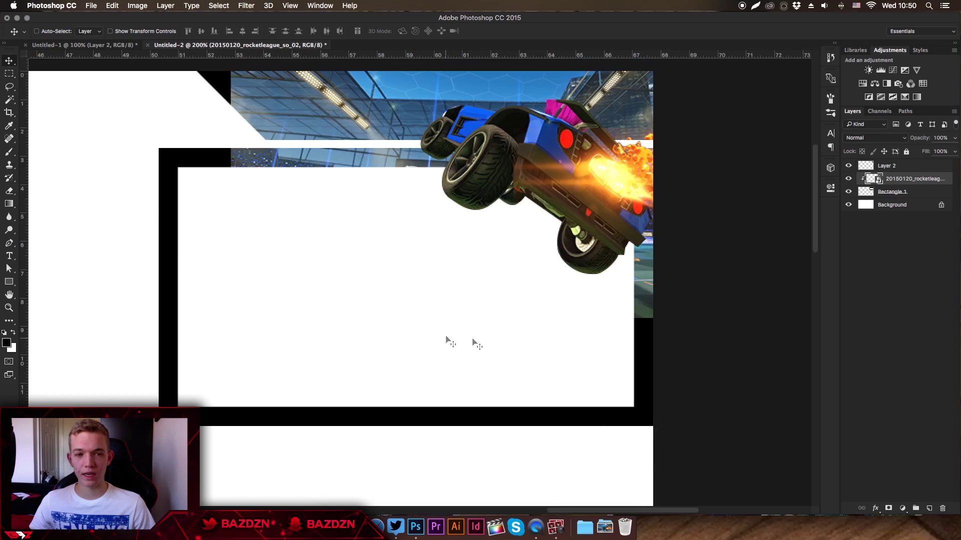
scroll(326, 341, "up", 6)
left_click(7, 74)
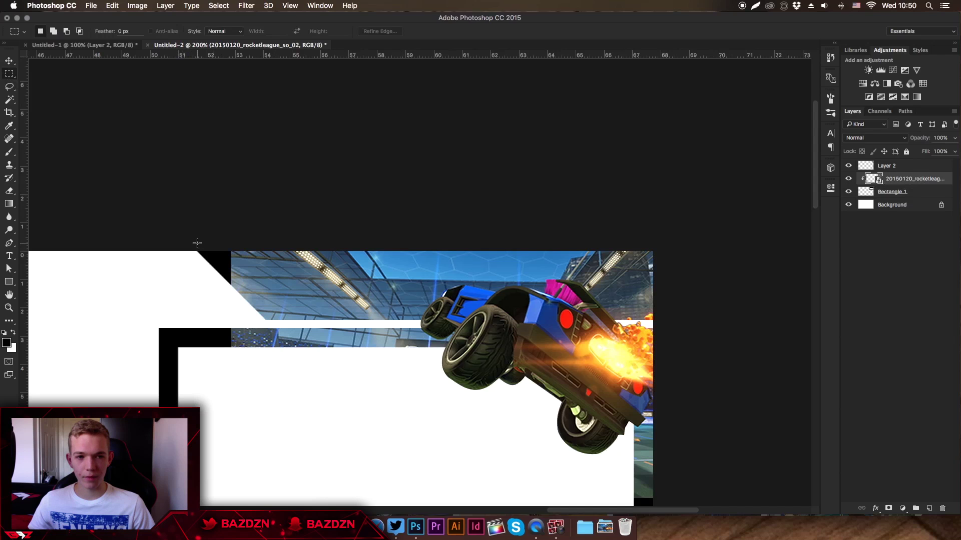
Rasterize the arena photo and shift a marqueed patch left over the black top-corner triangle.
left_click_drag(226, 252, 283, 323)
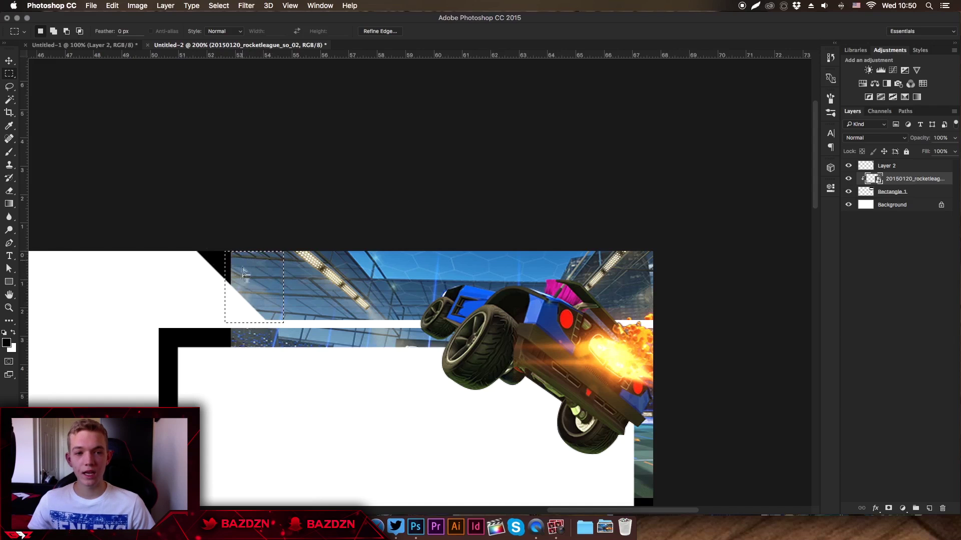
key("v")
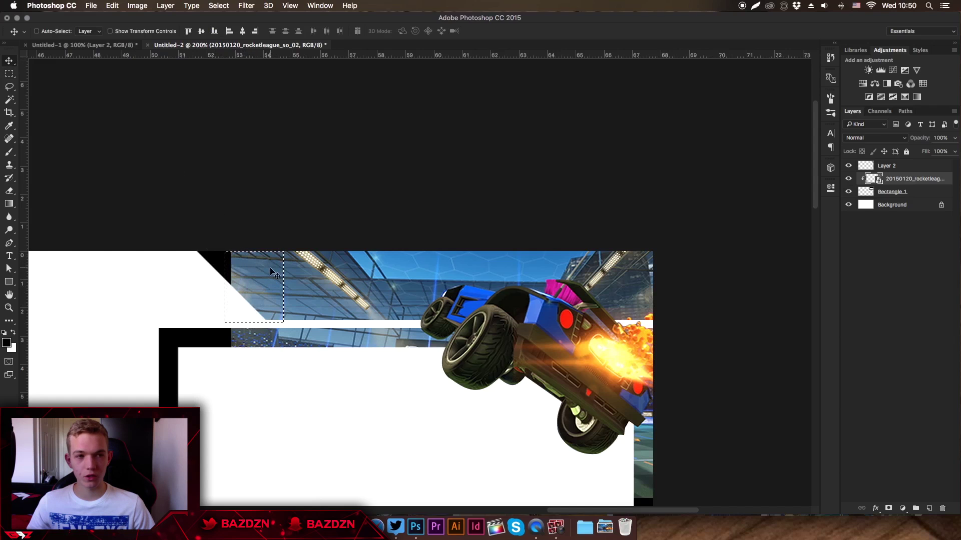
mouse_move(273, 275)
left_mouse_down()
mouse_move(211, 315)
mouse_move(273, 274)
left_mouse_up()
right_click(925, 181)
key("Escape")
right_click(924, 181)
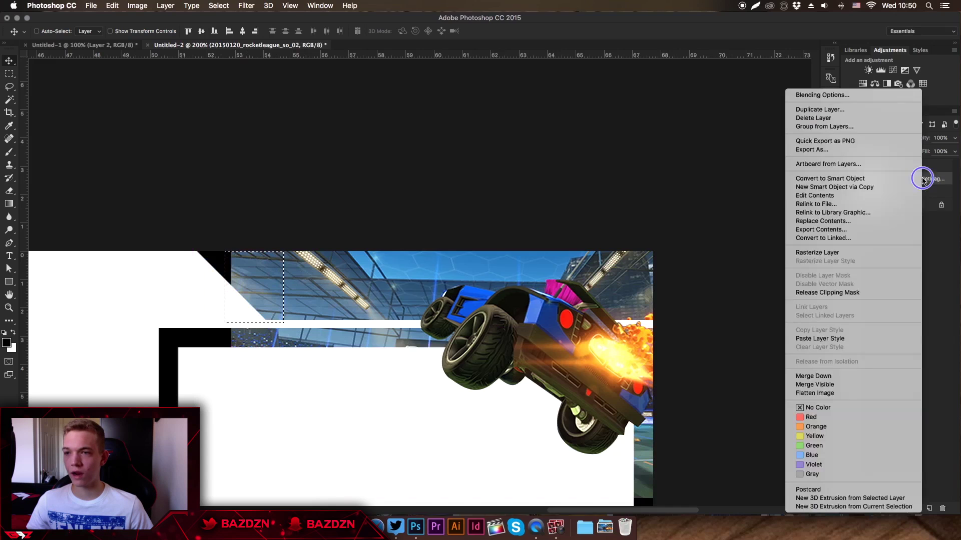
left_click(837, 254)
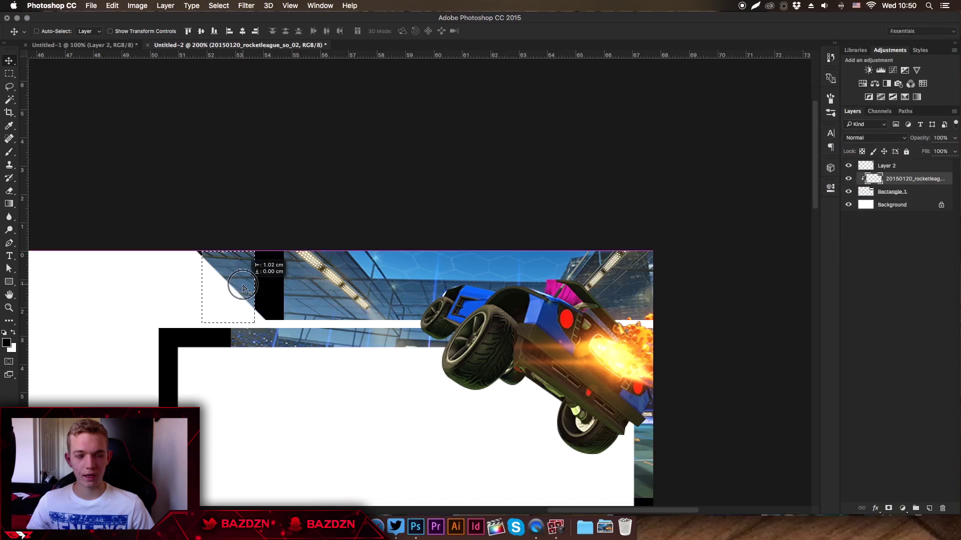
left_click_drag(259, 288, 228, 281)
key("super+d")
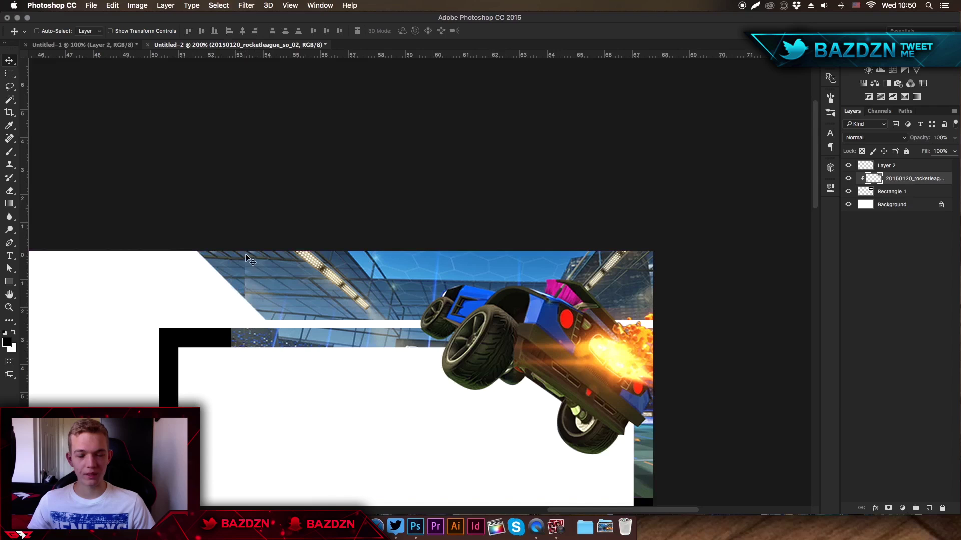
Spot-heal the vertical and diagonal seams in the patched top corner with a 10 px brush.
key("super+equal")
key("super+equal")
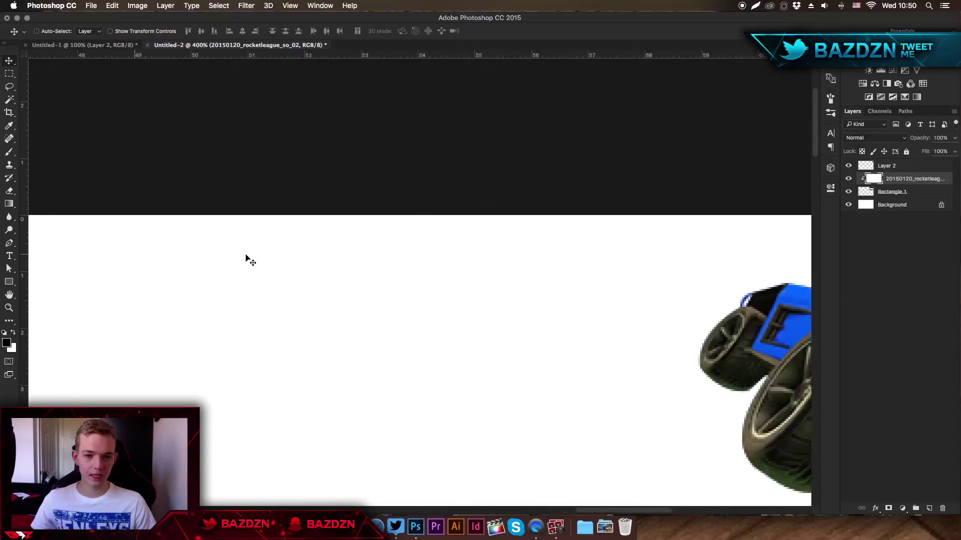
scroll(246, 258, "left", 4)
scroll(246, 258, "up", 1)
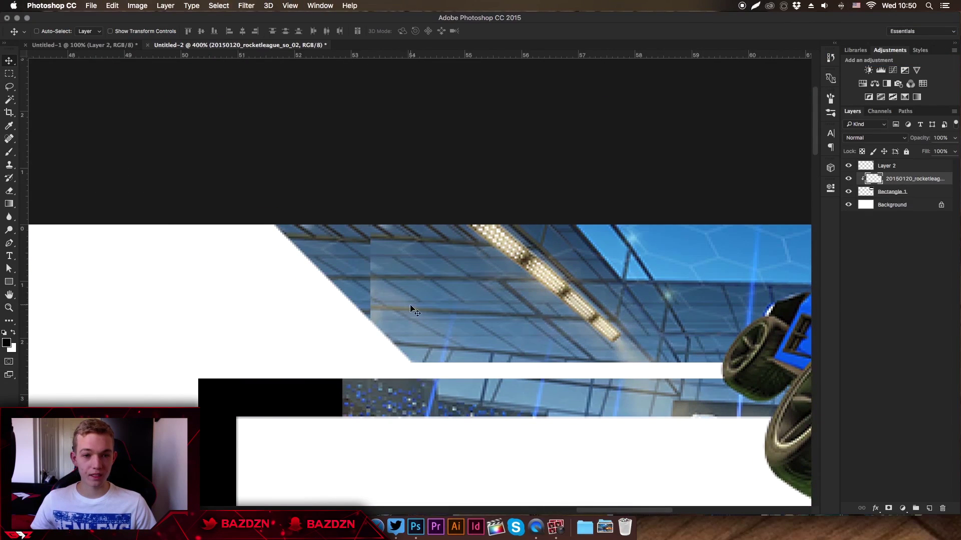
scroll(378, 254, "left", 2)
scroll(378, 254, "down", 1)
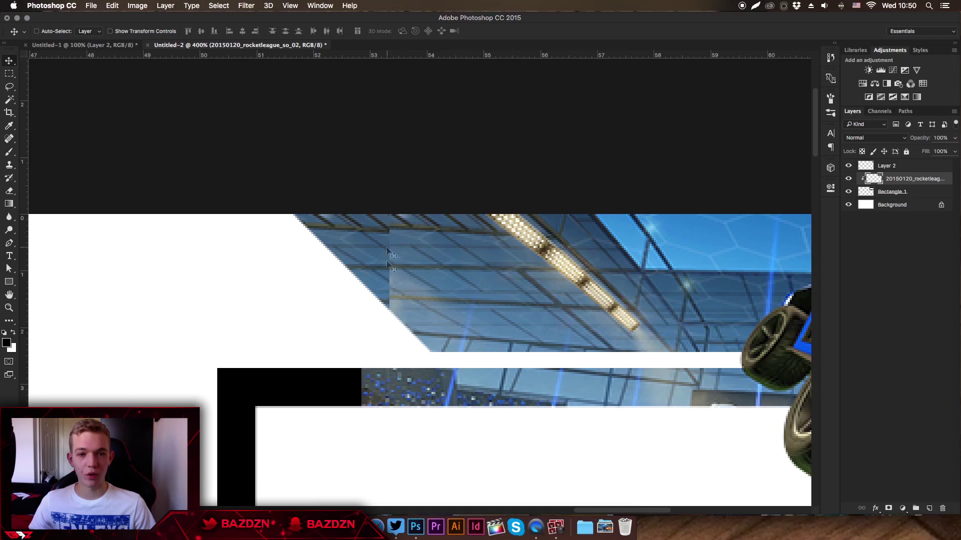
left_click(9, 139)
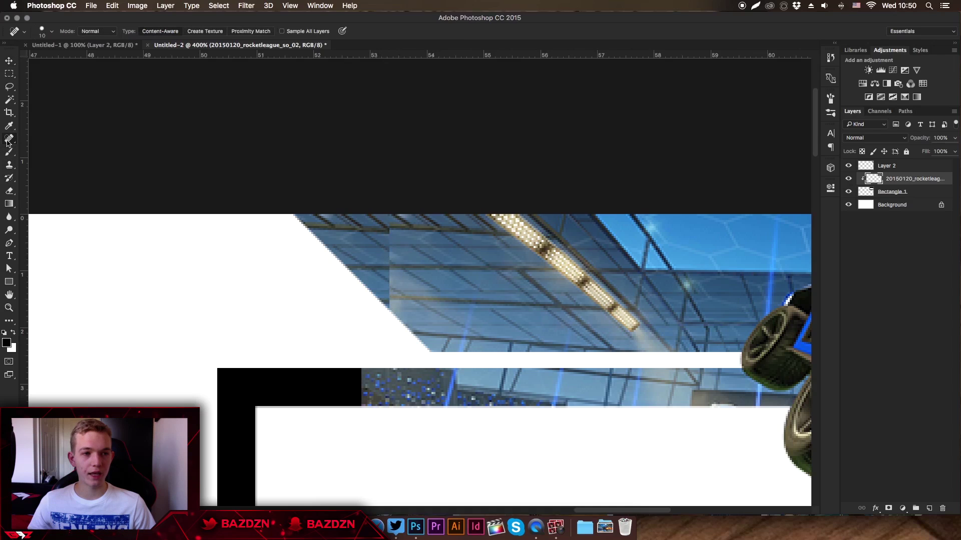
key("bracketright")
key("bracketright")
key("bracketright")
key("bracketright")
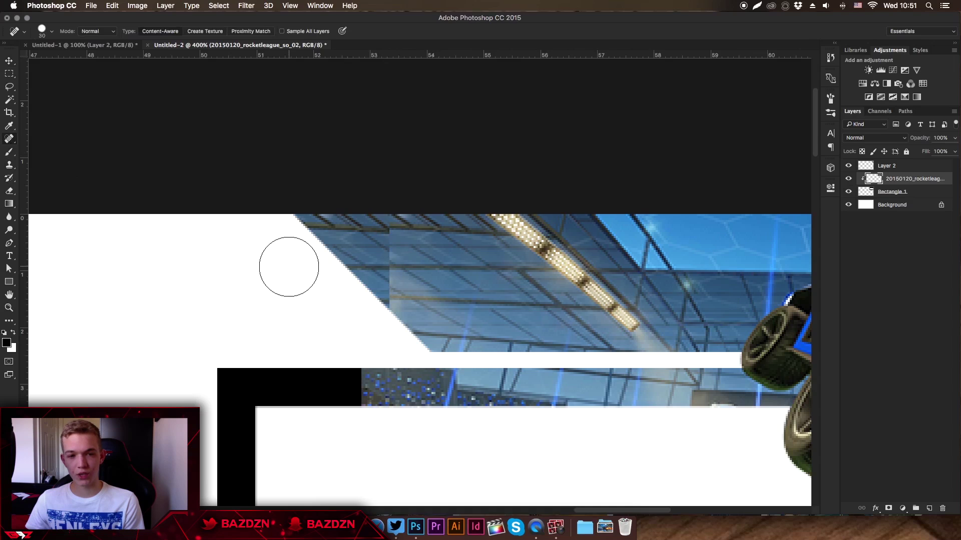
key("bracketleft")
key("bracketleft")
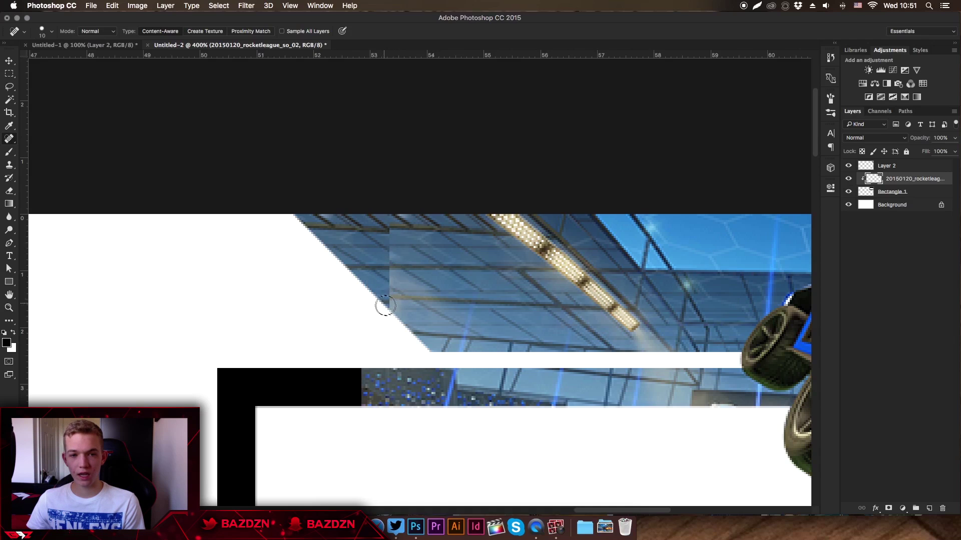
left_click_drag(388, 307, 386, 216)
left_click_drag(400, 315, 394, 251)
key("super+minus")
key("super+minus")
key("super+minus")
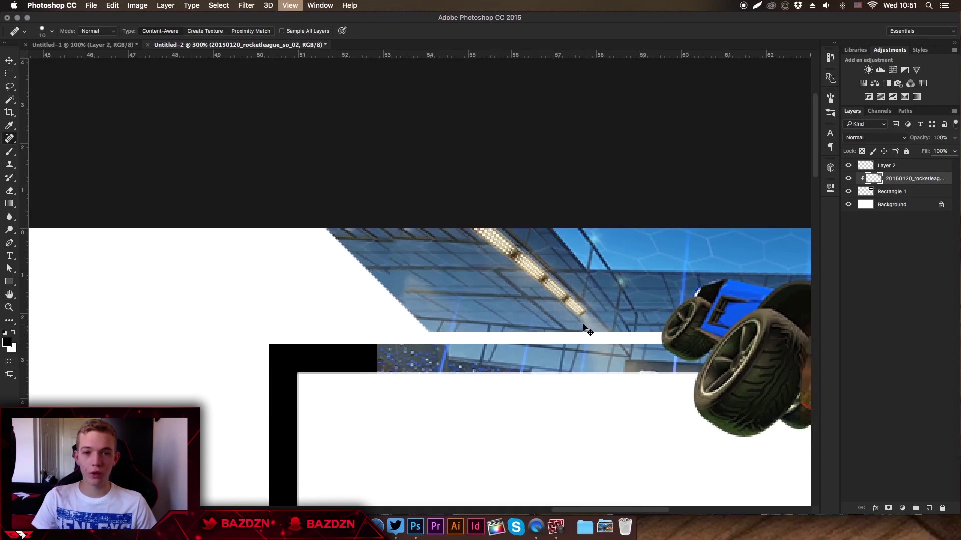
scroll(370, 252, "down", 5)
scroll(365, 258, "right", 5)
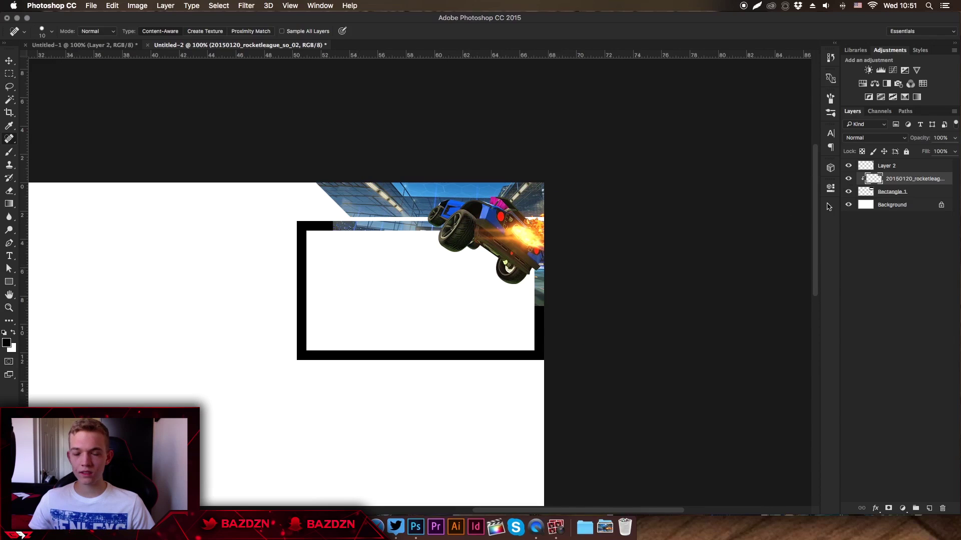
Select a wide wallpaper strip near the bottom and move it down over the black bottom edge.
key("super+plus")
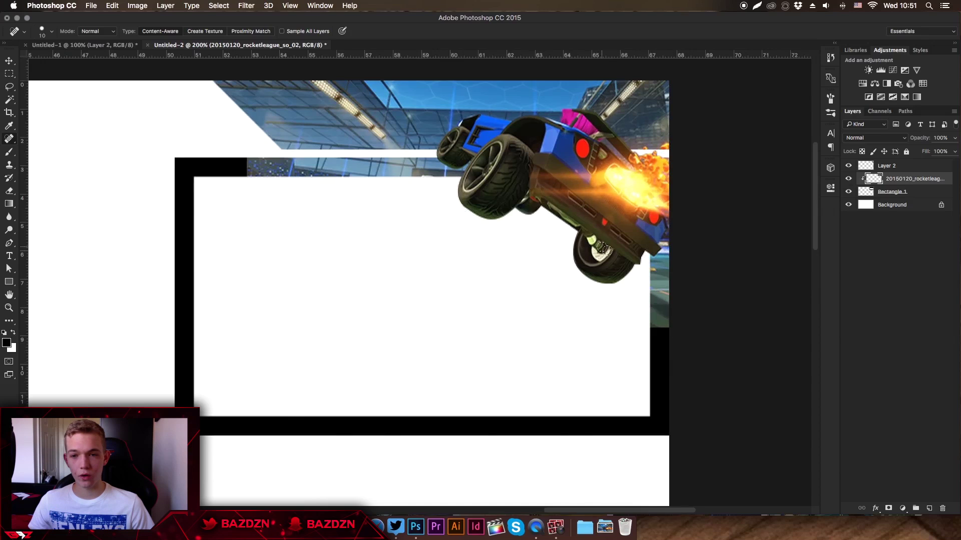
left_click_drag(902, 168, 892, 184)
key("m")
left_click_drag(701, 348, 422, 284)
left_click_drag(349, 285, 203, 285)
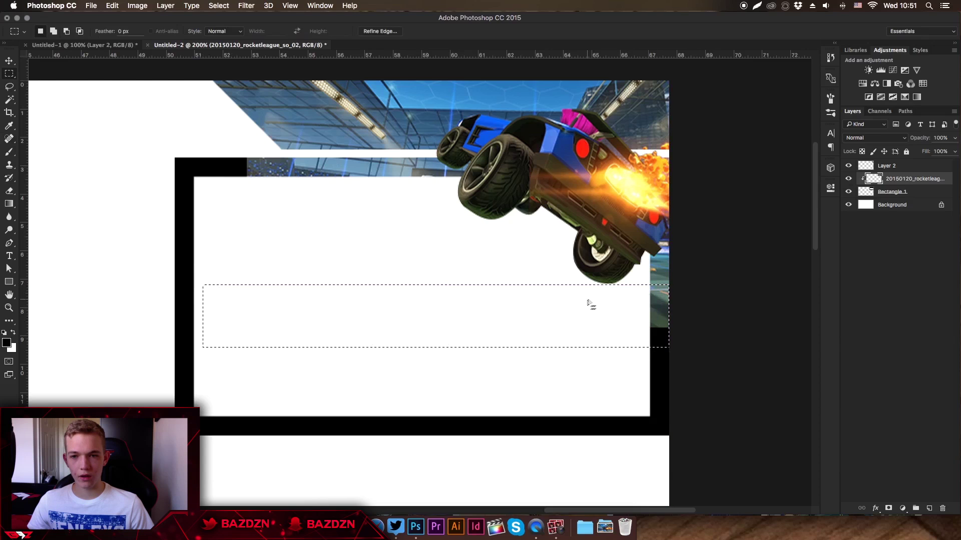
key("v")
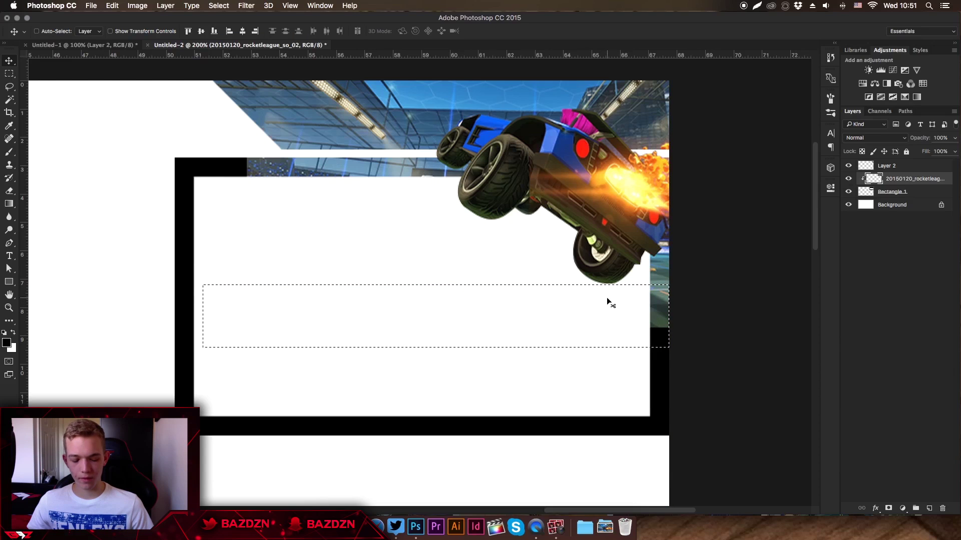
left_click_drag(609, 302, 630, 406)
key("super+d")
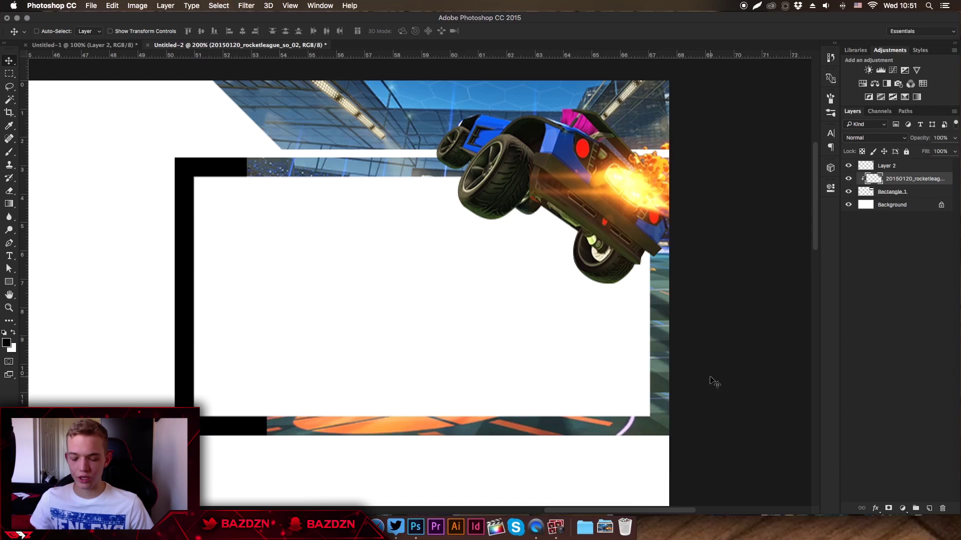
left_click(714, 383, "super")
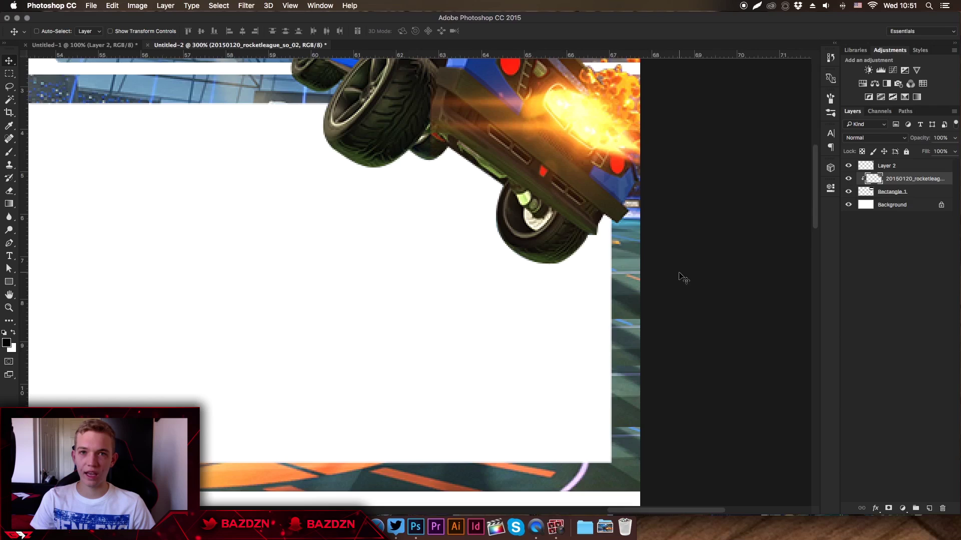
key("super+minus")
key("super+minus")
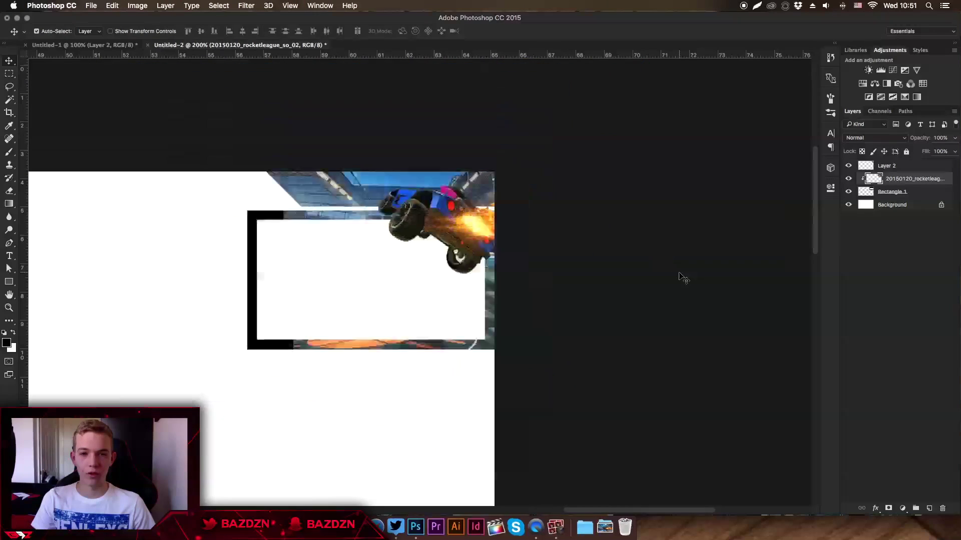
key("super+plus")
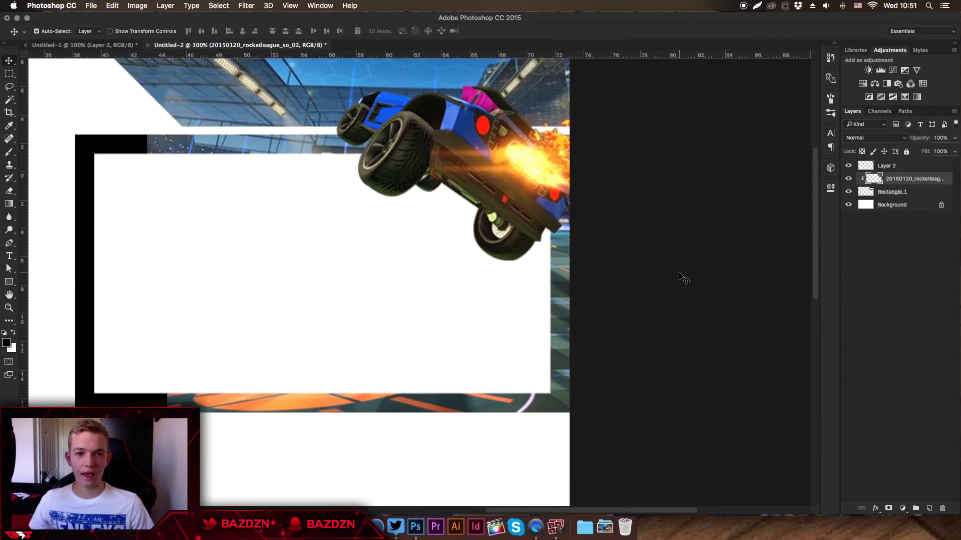
scroll(678, 278, "left", 6)
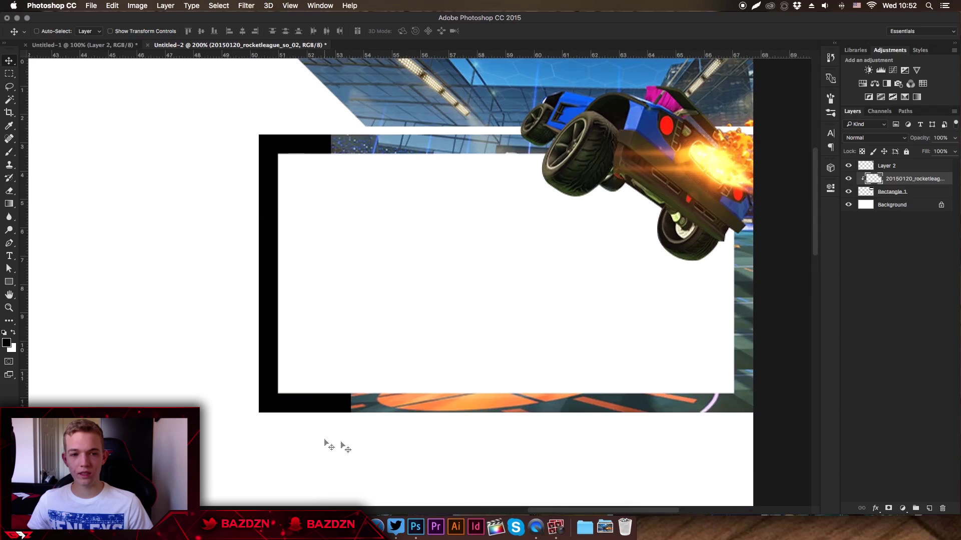
Move a top-edge wallpaper piece left, flip it horizontally, and align it over the black corner.
key("m")
left_click_drag(310, 130, 520, 187)
key("v")
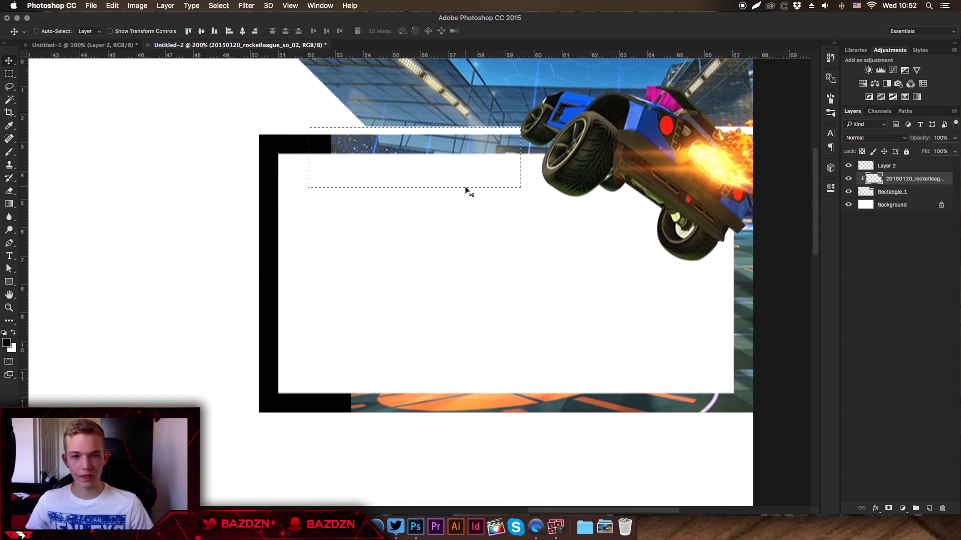
left_click_drag(372, 165, 317, 167)
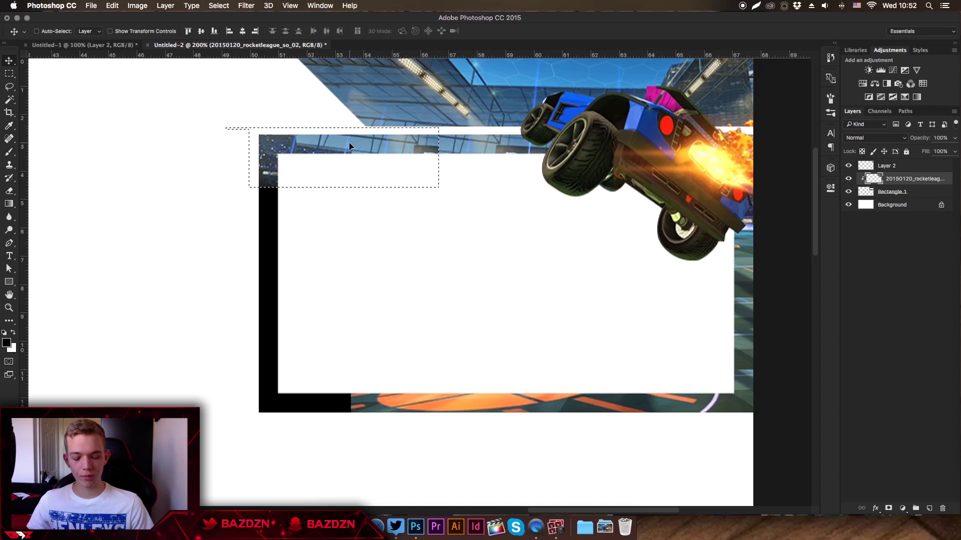
key("super+t")
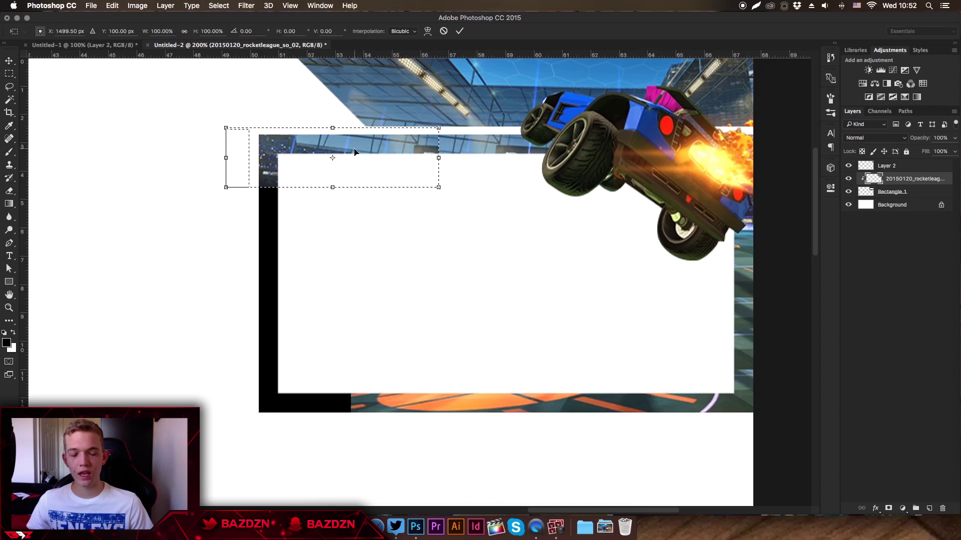
right_click(382, 157)
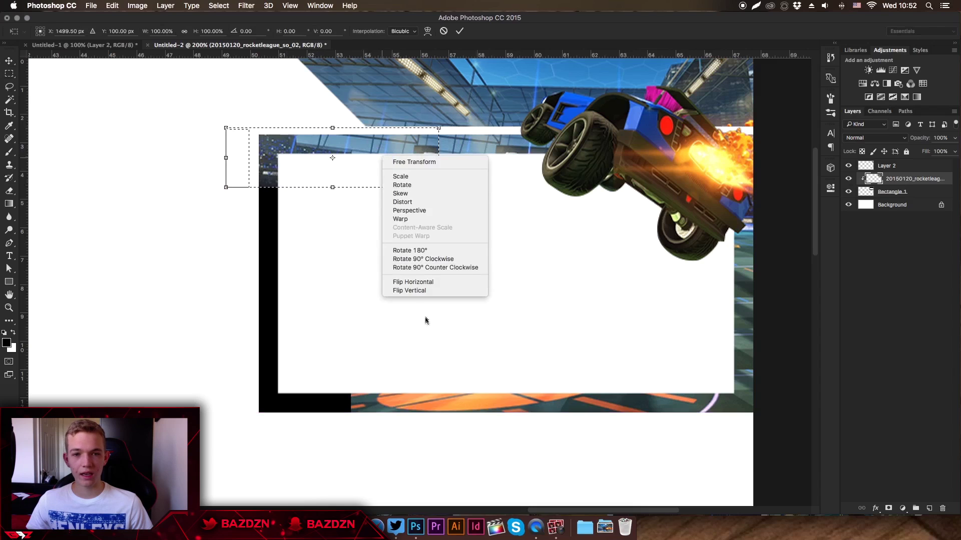
left_click(425, 287)
mouse_move(379, 150)
left_mouse_down()
mouse_move(390, 145)
mouse_move(381, 135)
left_mouse_up()
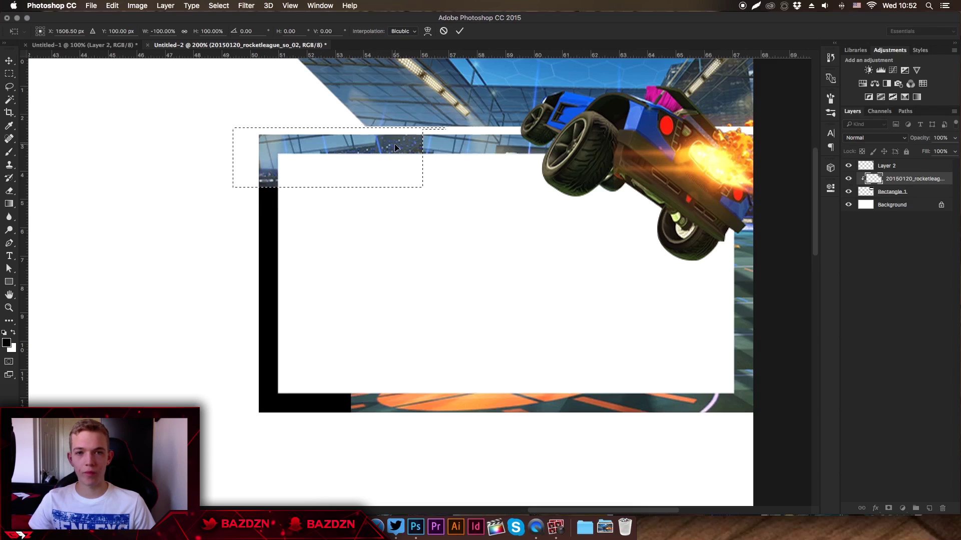
key("Return")
key("super+d")
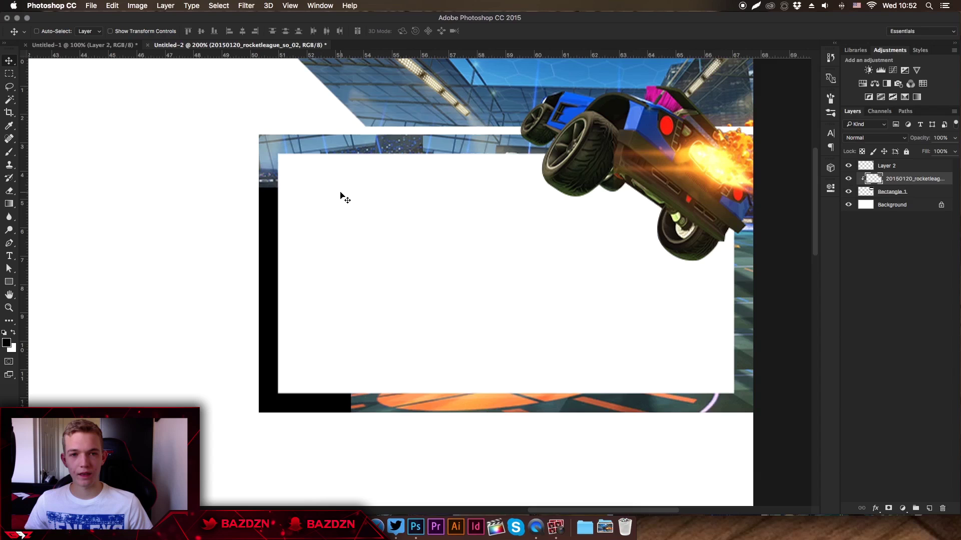
Select the top-left wallpaper corner piece and move it down over the black left side.
key("m")
left_click_drag(252, 125, 355, 210)
key("v")
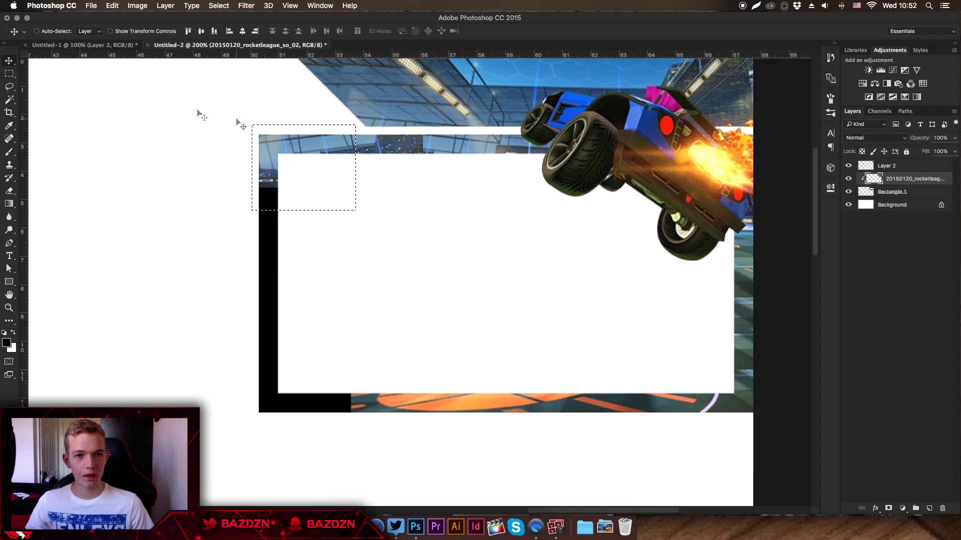
left_click_drag(275, 153, 277, 338)
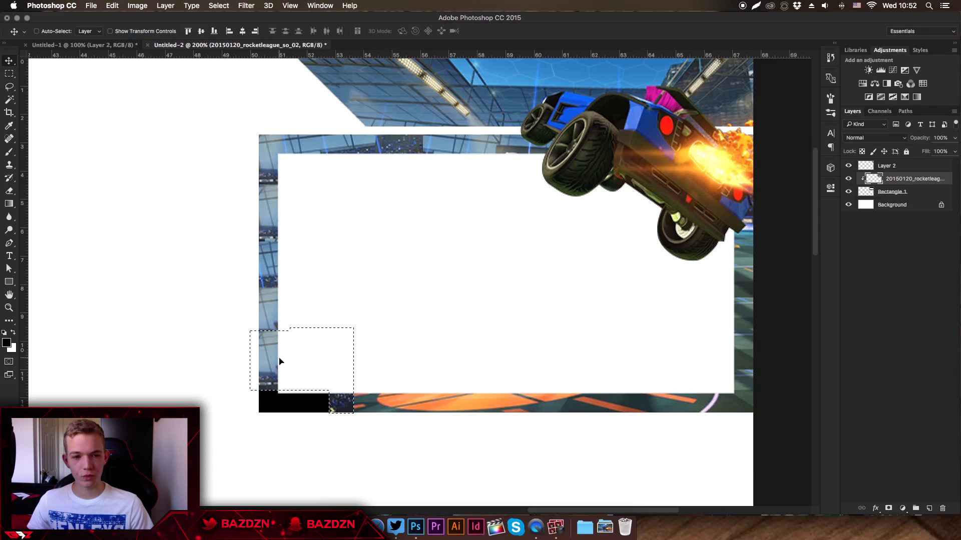
Flip the left-side wallpaper piece horizontally, commit it, and nudge it into place.
key("super+t")
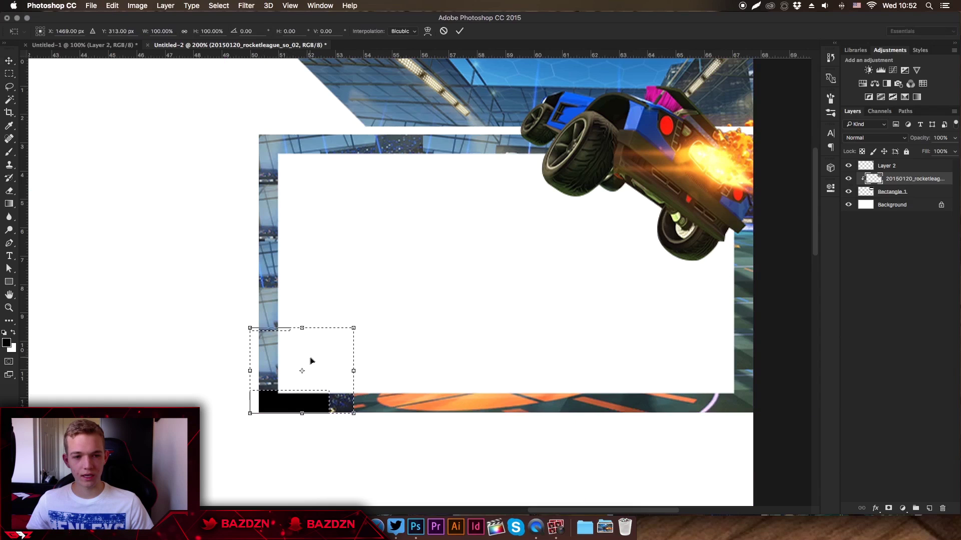
right_click(311, 361)
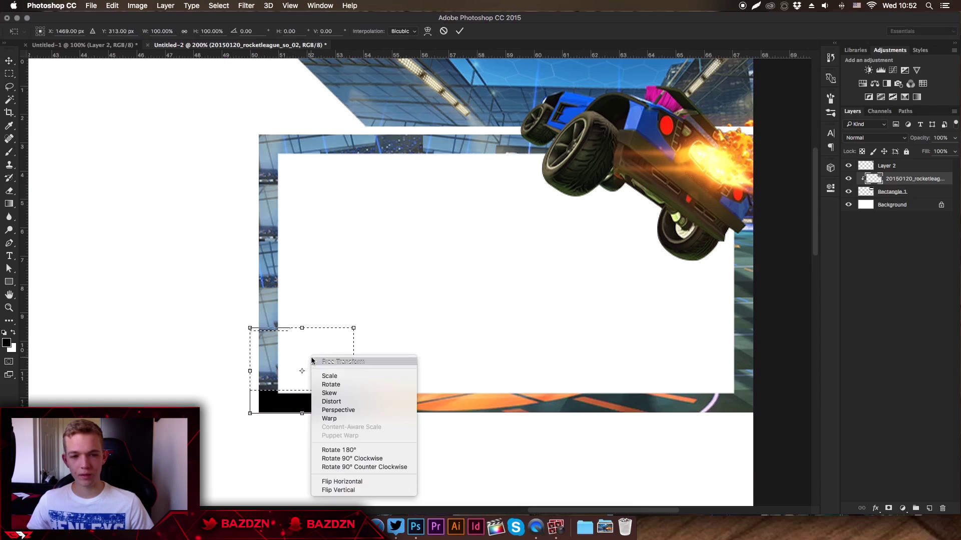
left_click(361, 485)
key("Return")
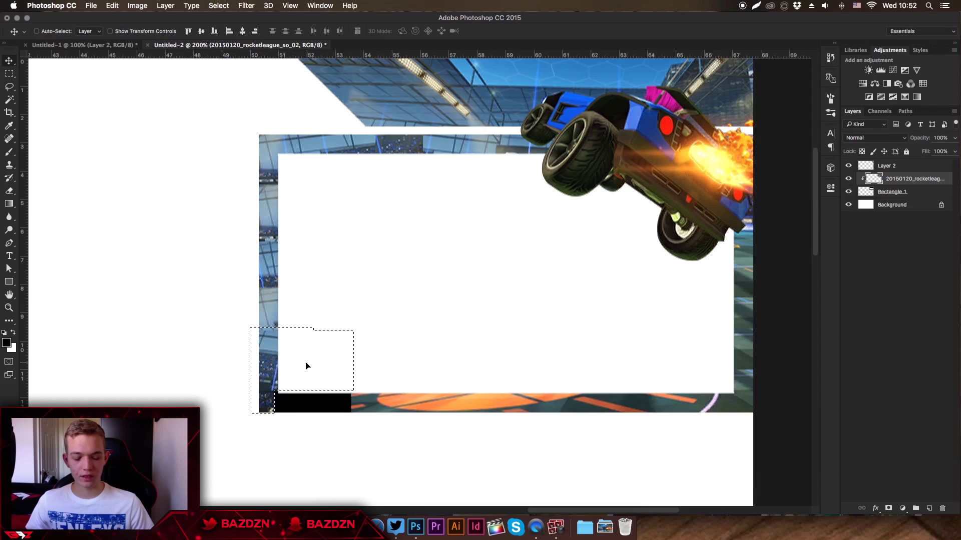
left_click_drag(305, 367, 307, 366)
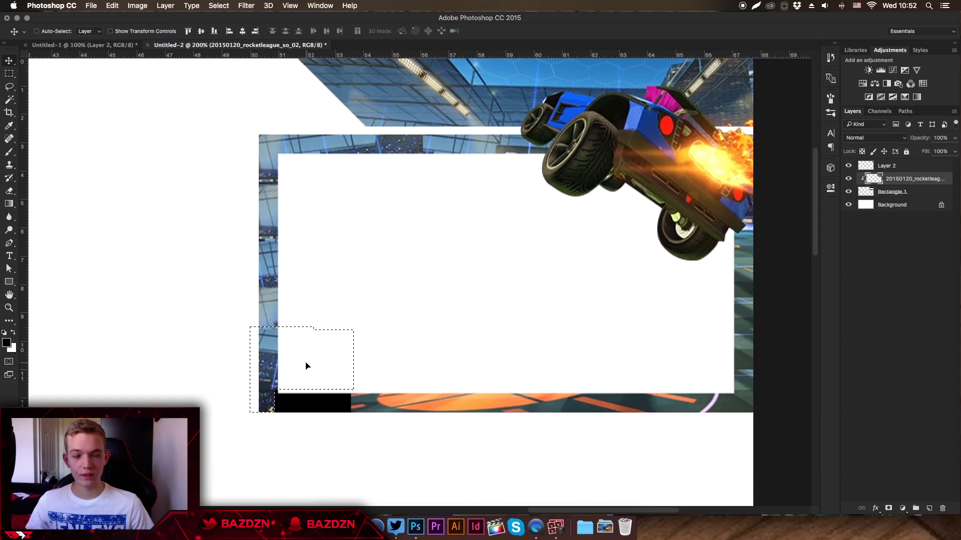
key("super+d")
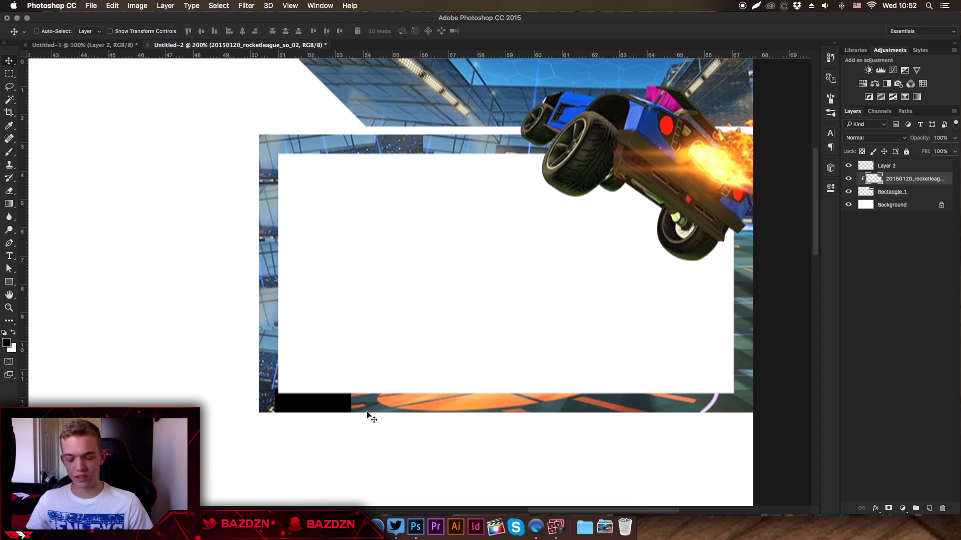
Move a strip of orange arena floor left to cover the bottom-left black corner.
key("m")
left_click_drag(348, 419, 605, 391)
key("v")
left_click_drag(506, 404, 245, 401)
key("cmd+d")
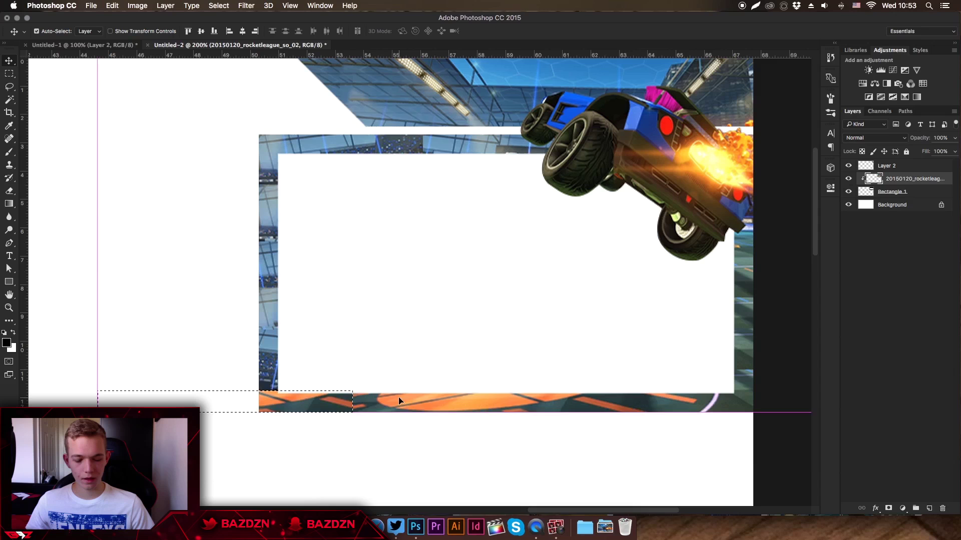
key("super+d")
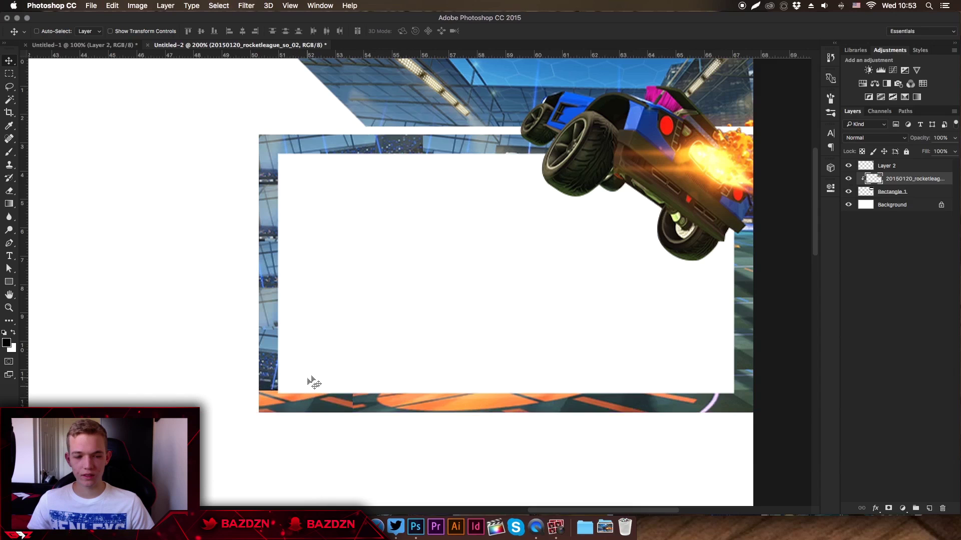
Spot-heal the seams in the orange floor strip and the blue strip, then view at actual size.
scroll(315, 382, "up", 3)
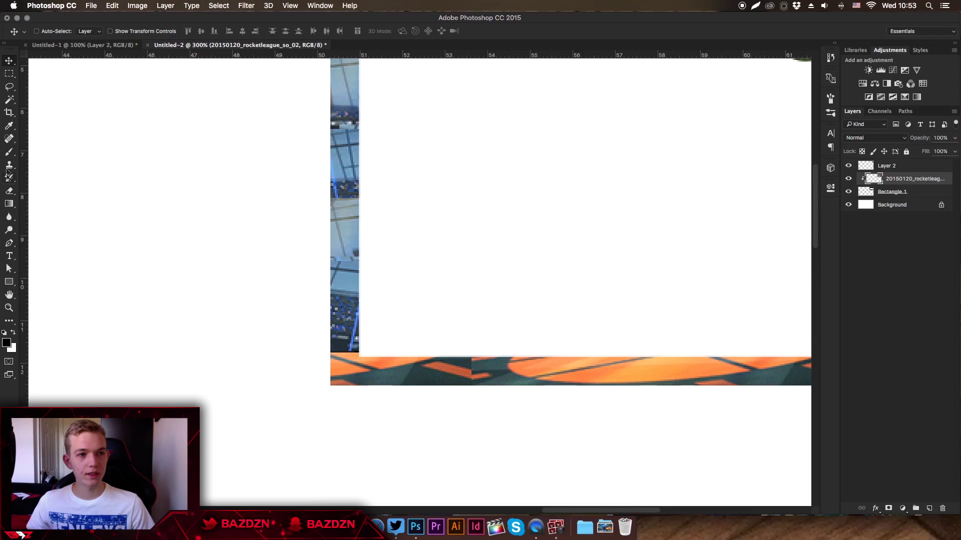
left_click(9, 139)
left_click_drag(473, 384, 471, 358)
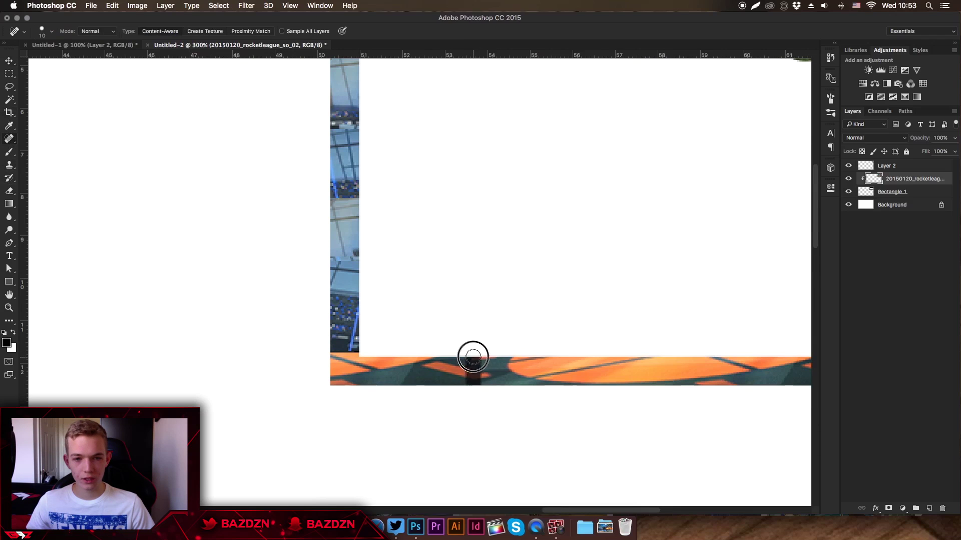
mouse_move(350, 337)
left_mouse_down()
mouse_move(356, 350)
mouse_move(298, 347)
left_mouse_up()
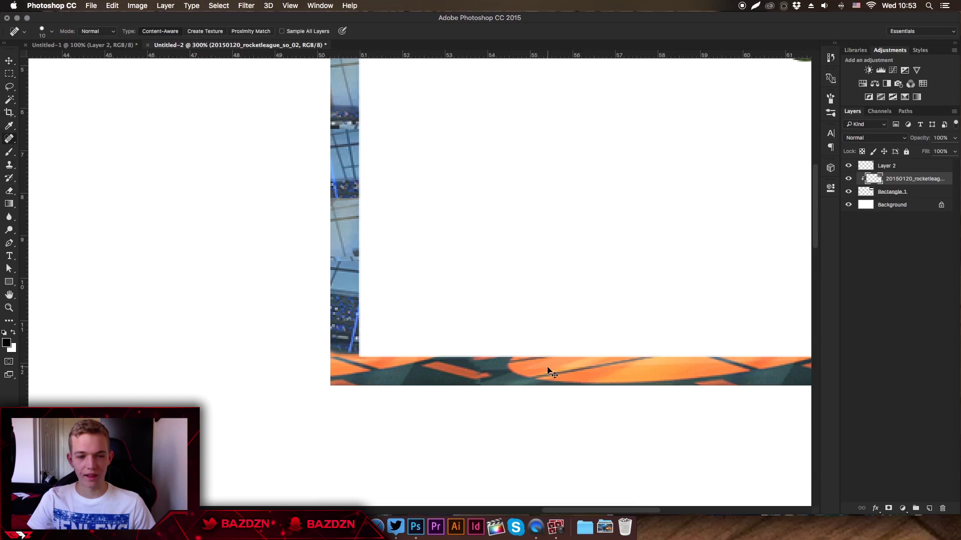
key("super+0")
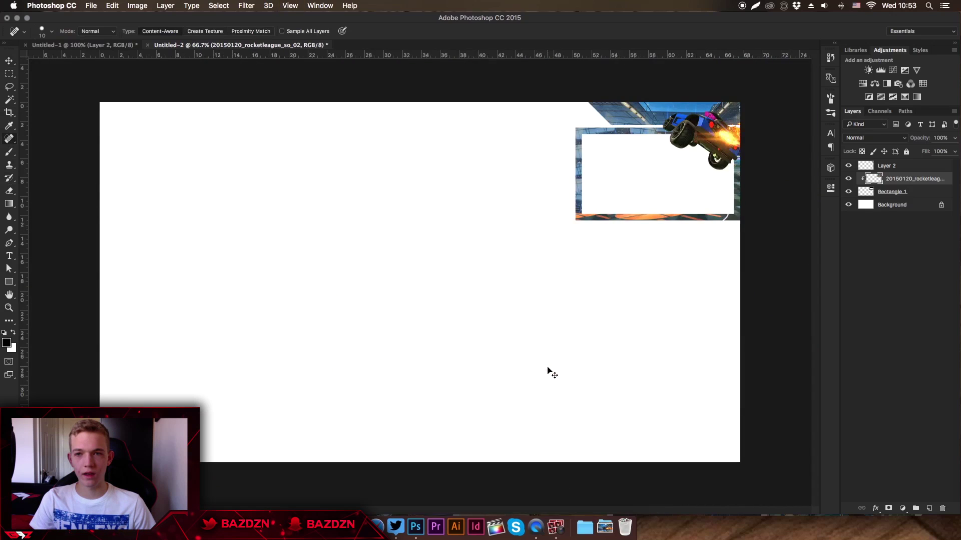
key("super+1")
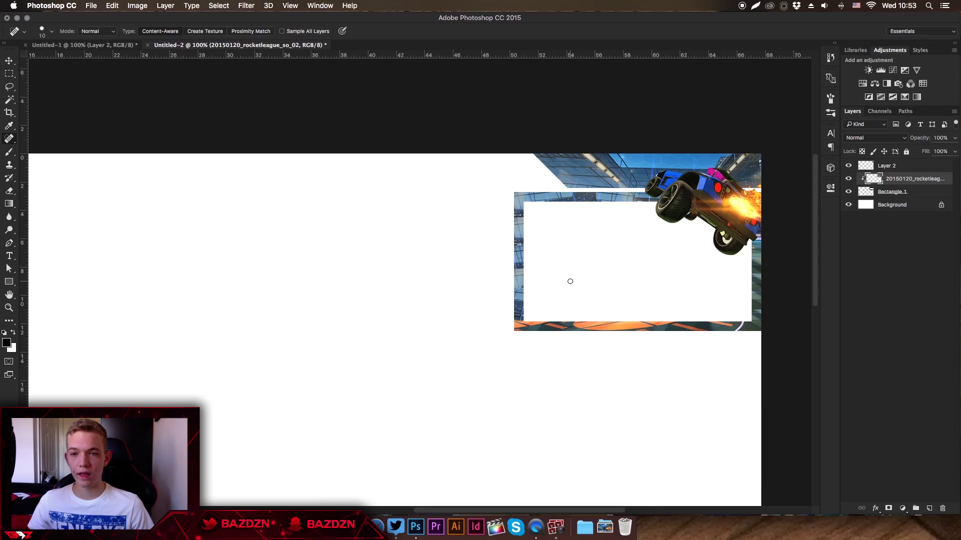
scroll(570, 281, "right", 3)
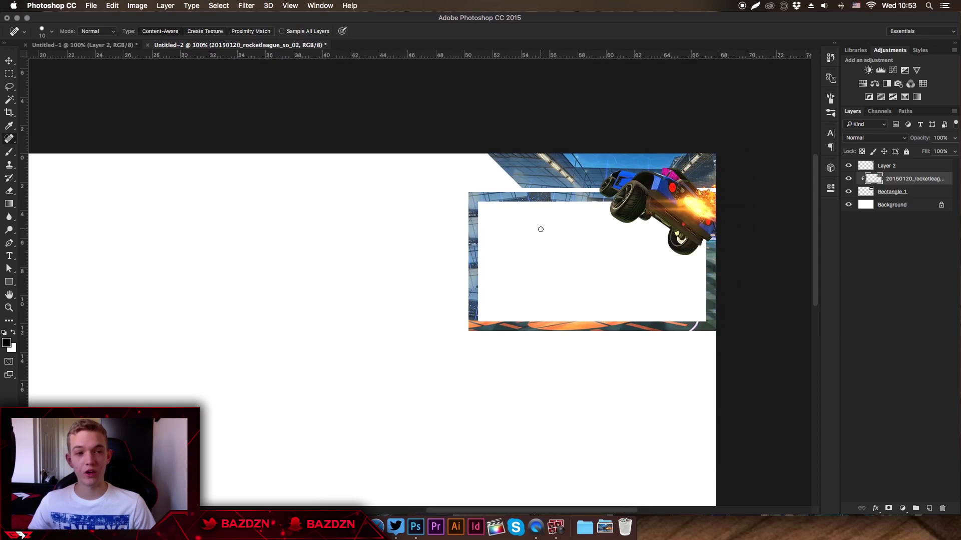
scroll(542, 229, "right", 6)
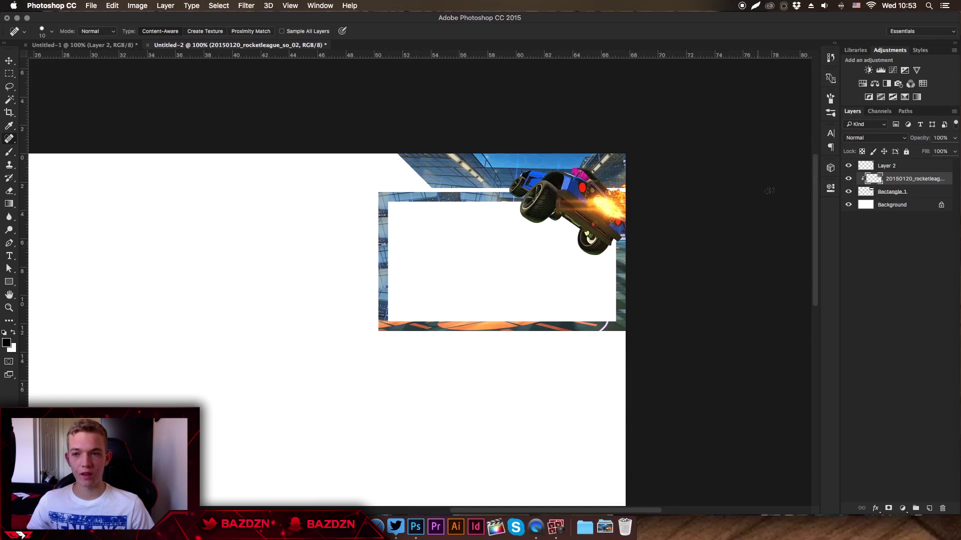
Convert the rocketleague wallpaper layer to a smart object.
right_click(926, 181)
key("Escape")
right_click(897, 180)
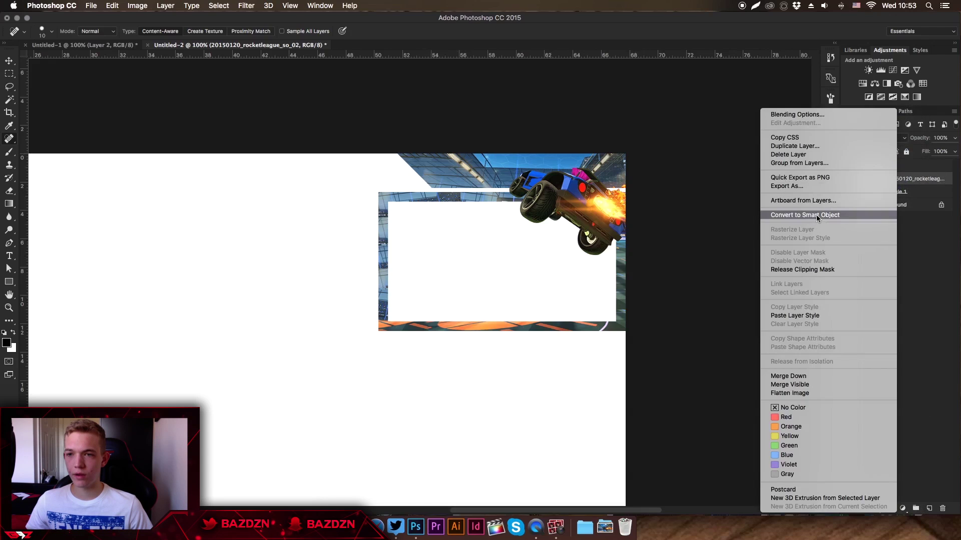
left_click(791, 216)
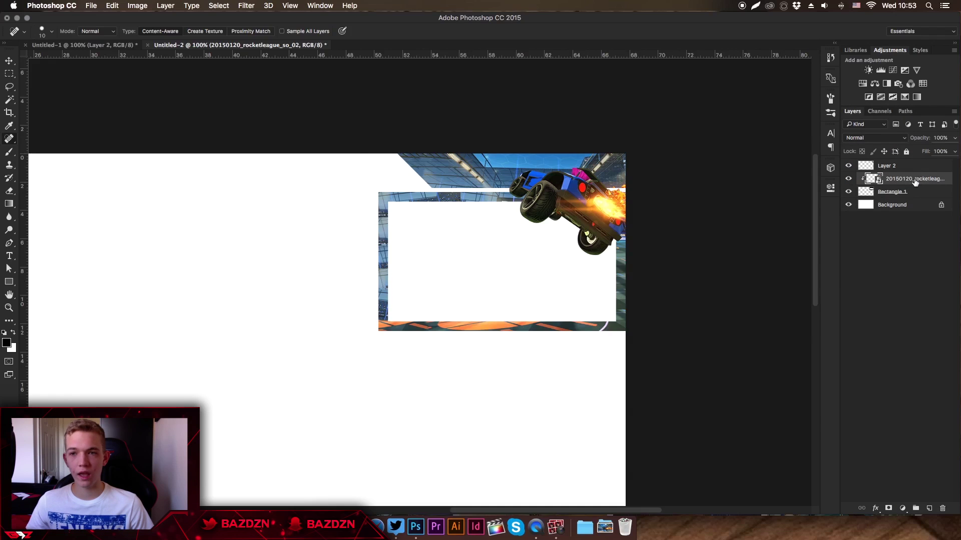
Apply a Gaussian Blur of about 1.6 px radius to the wallpaper as a smart filter.
left_click(244, 5)
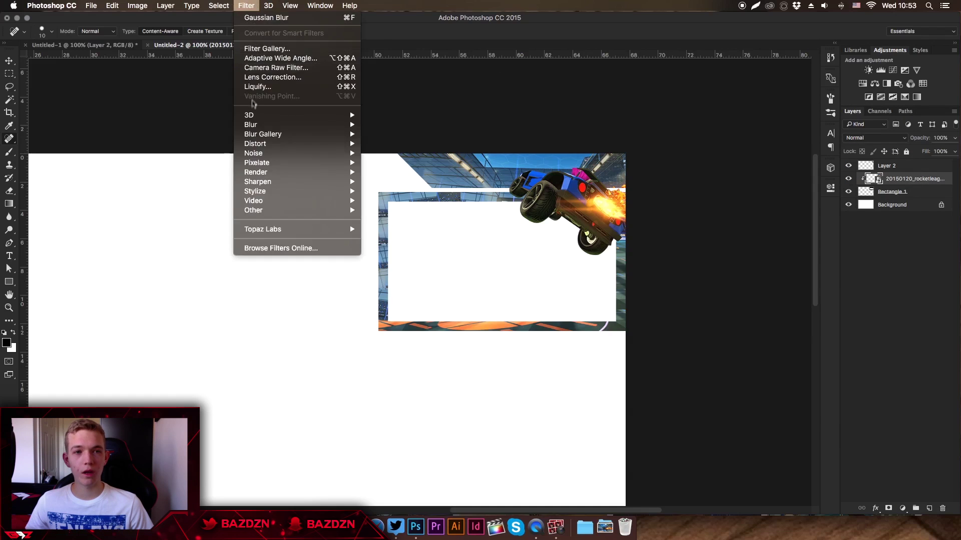
mouse_move(268, 124)
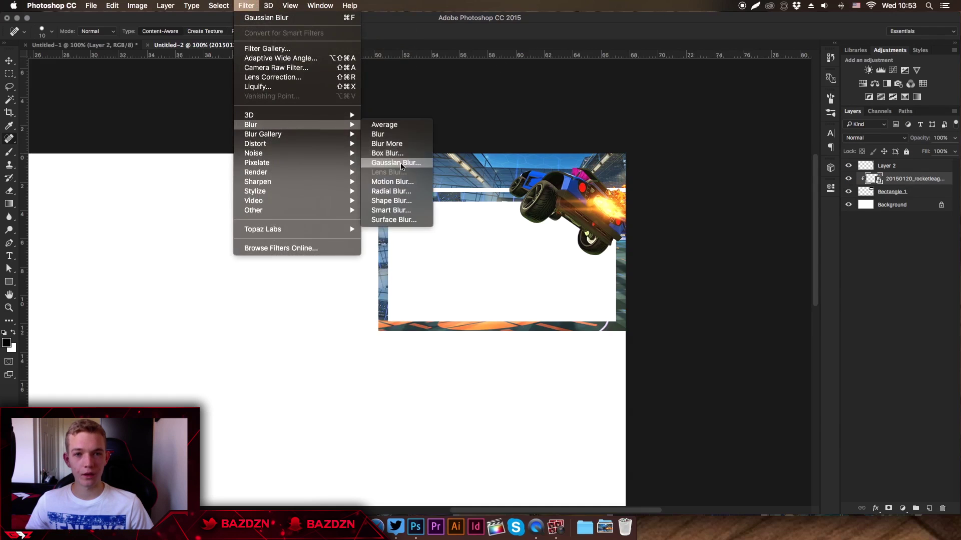
left_click(395, 163)
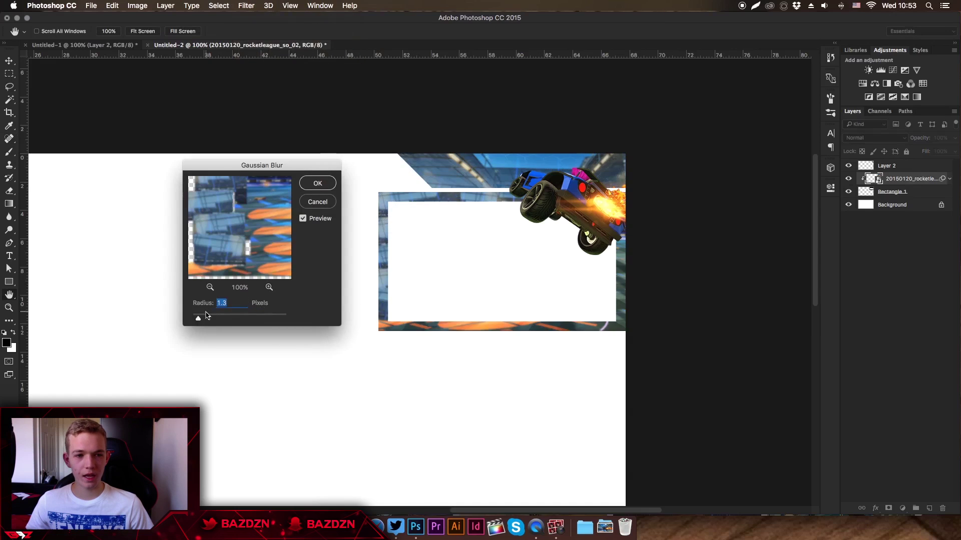
left_click_drag(204, 321, 198, 321)
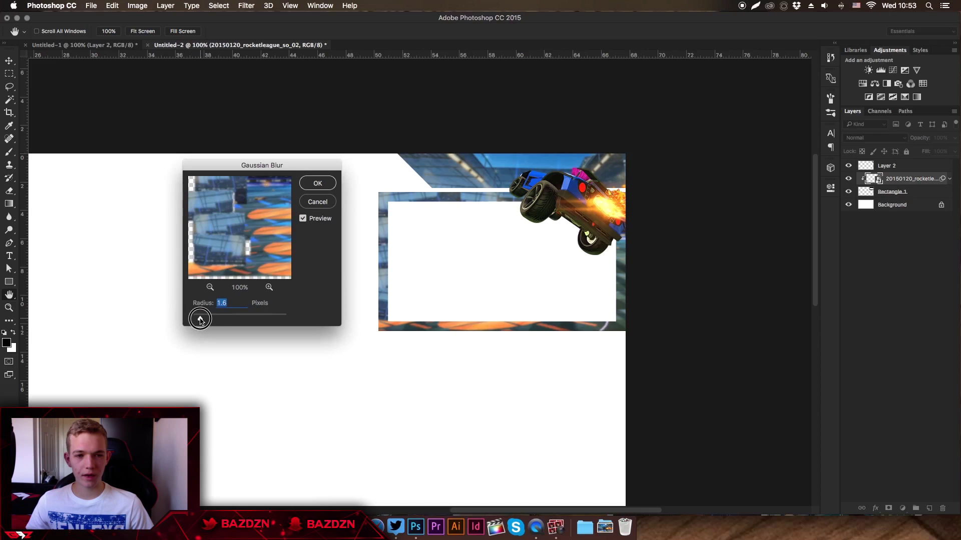
key("Return")
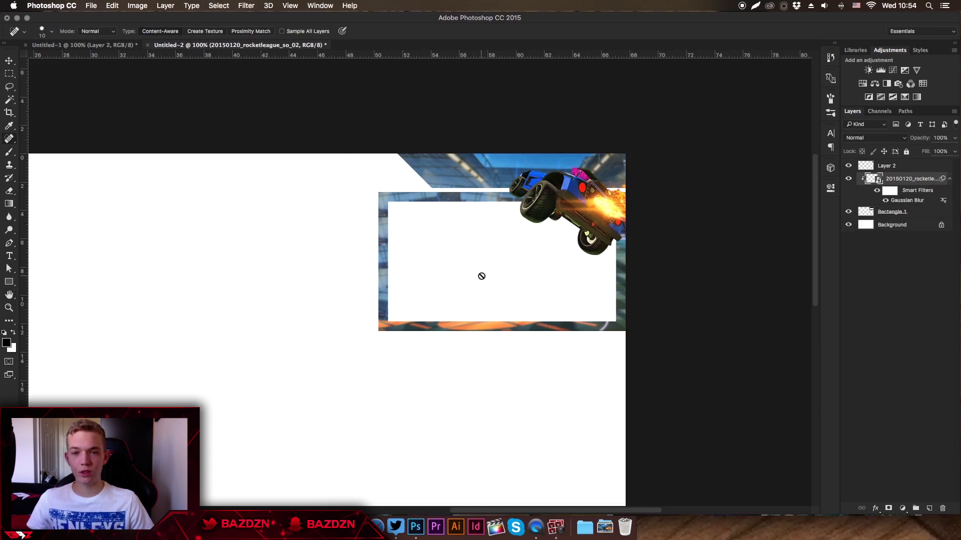
Target the wallpaper's Gaussian Blur filter mask with a 500 px brush.
key("super+equal")
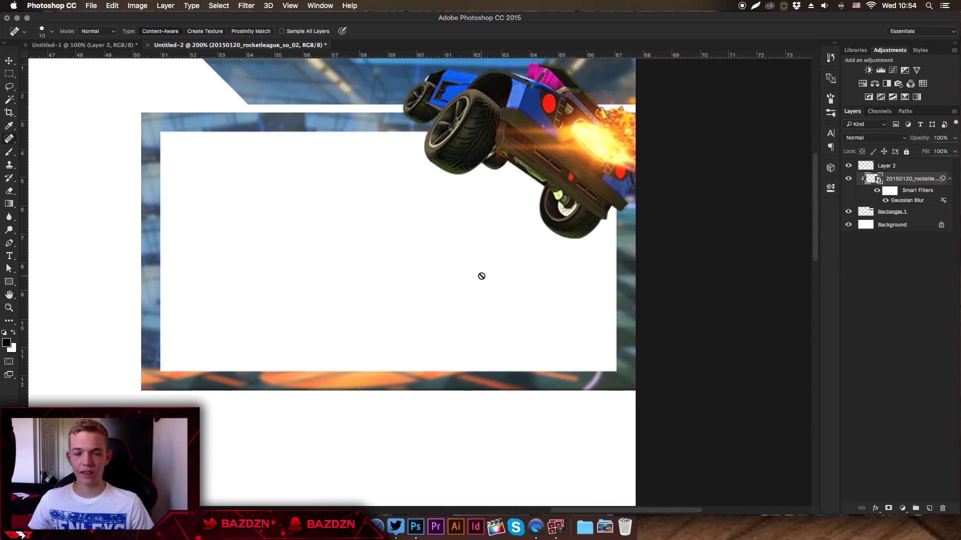
left_click(891, 190)
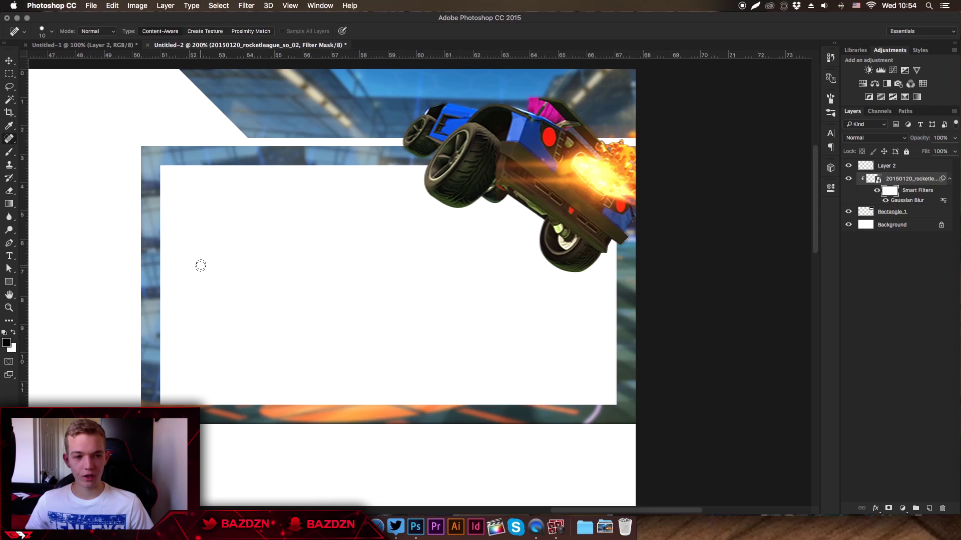
key("b")
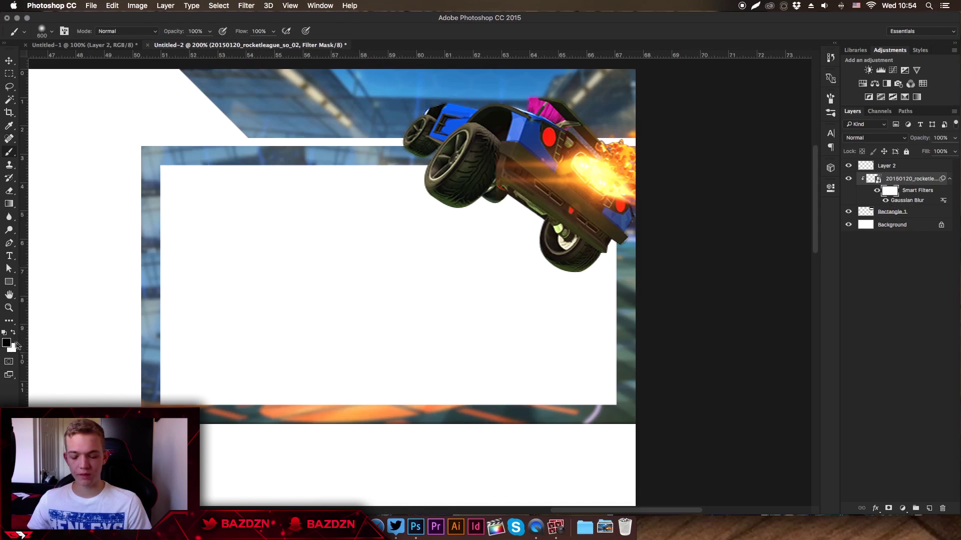
key("bracketleft")
key("bracketleft")
key("bracketleft")
key("bracketleft")
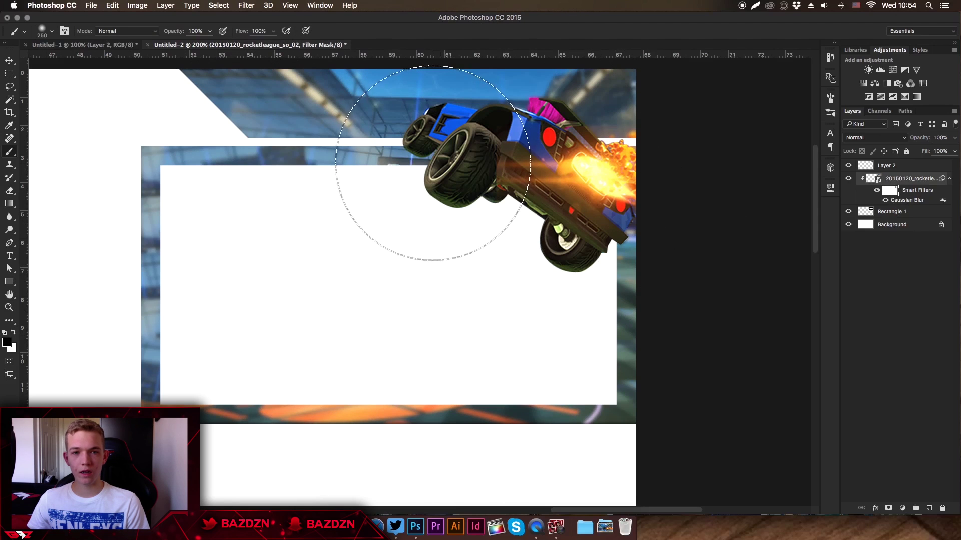
scroll(551, 186, "up", 3)
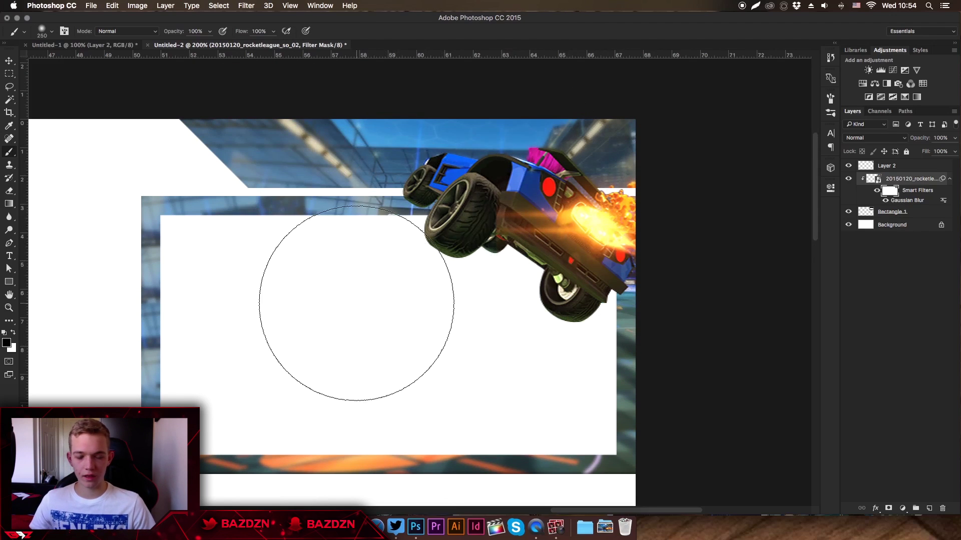
scroll(356, 303, "down", 1)
key("bracketright")
key("bracketright")
key("bracketright")
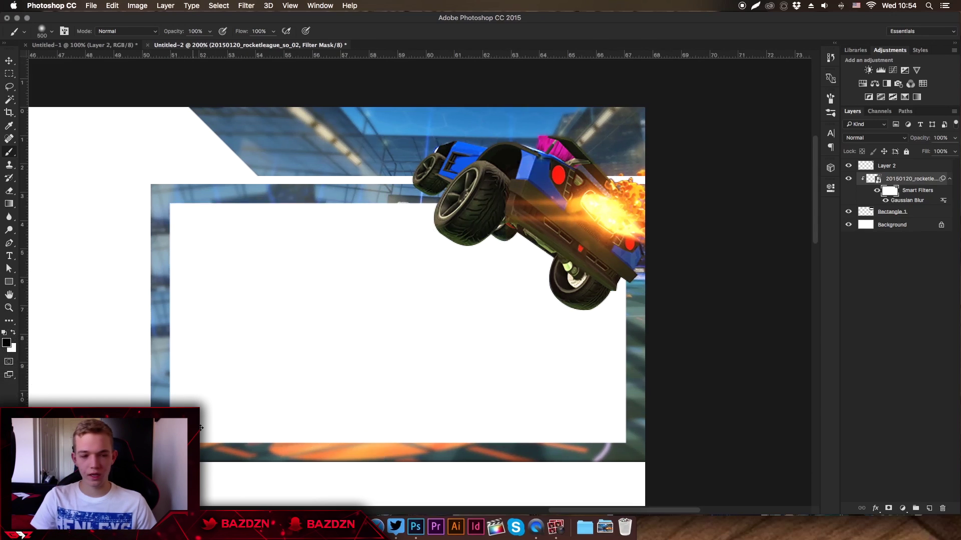
Zoom in to 300% to inspect the car area, then return to 100%.
key("super+minus")
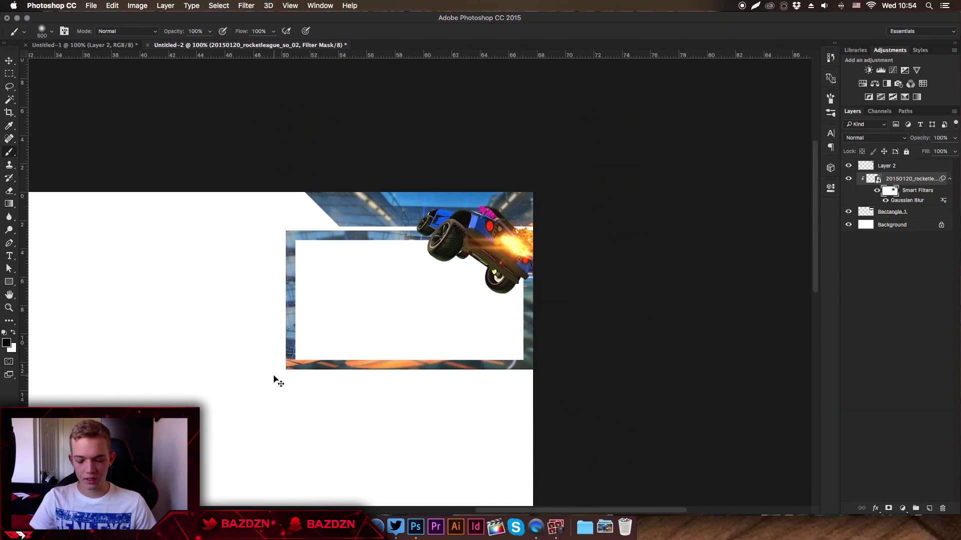
key("super+plus")
key("super+plus")
scroll(293, 361, "down", 3)
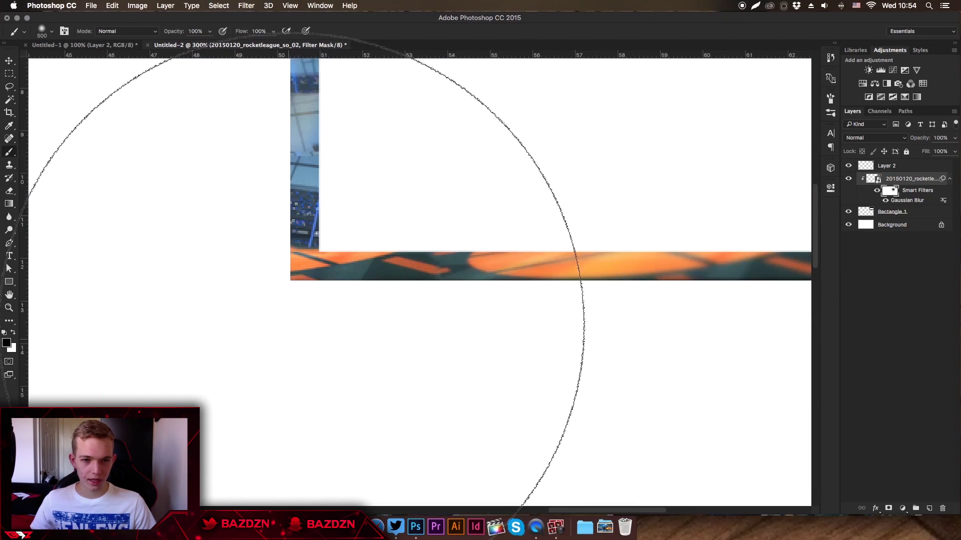
scroll(410, 313, "up", 5)
scroll(418, 315, "up", 3)
scroll(500, 300, "right", 3)
scroll(540, 290, "left", 5)
scroll(501, 280, "left", 1)
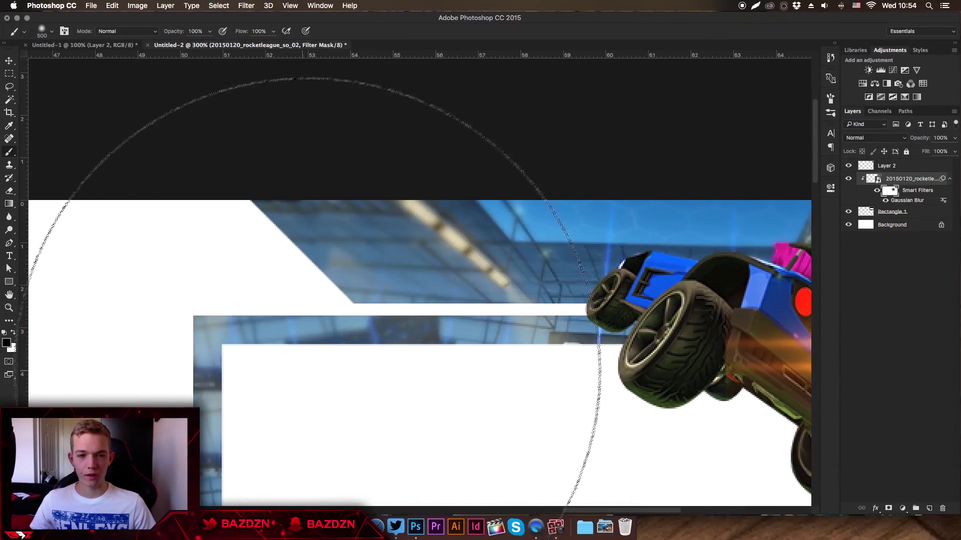
key("super+minus")
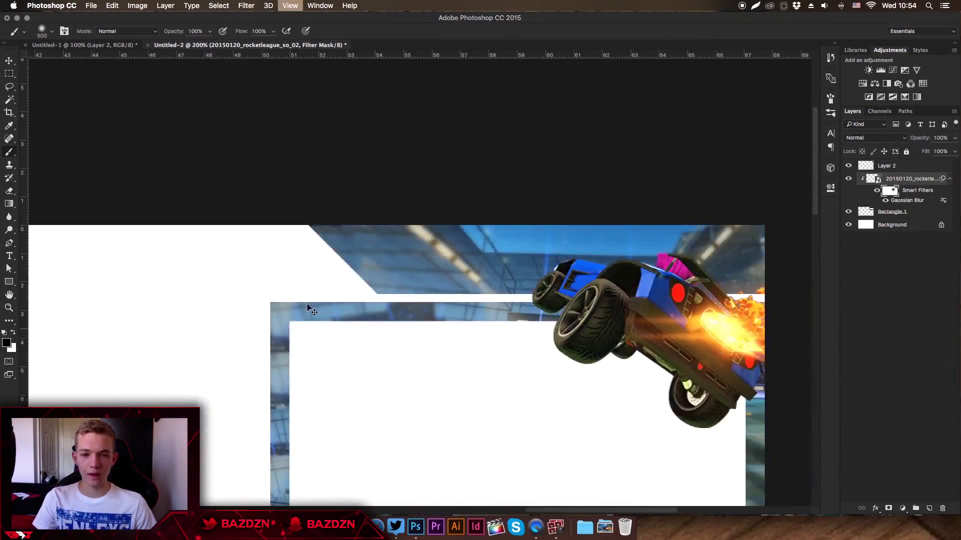
key("super+minus")
scroll(307, 304, "down", 2)
scroll(306, 304, "right", 2)
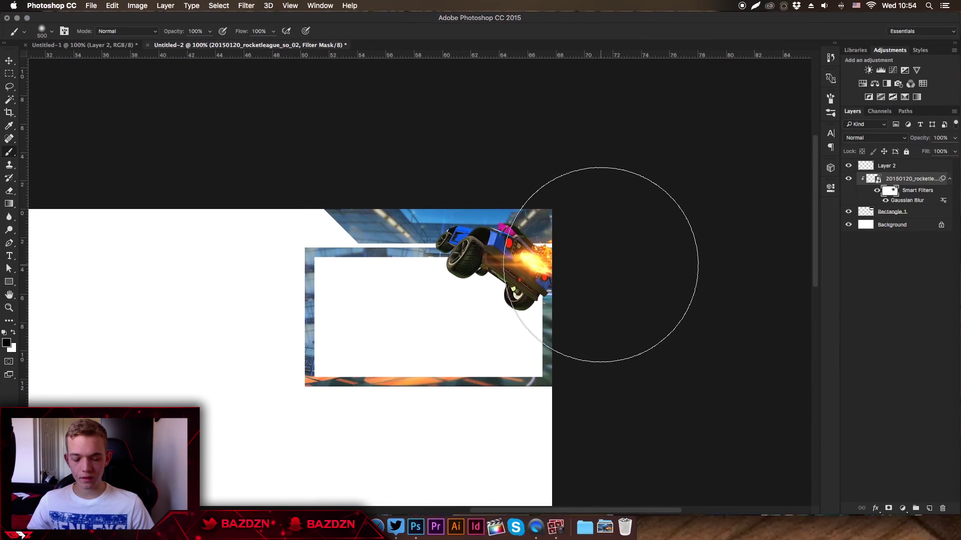
key("v")
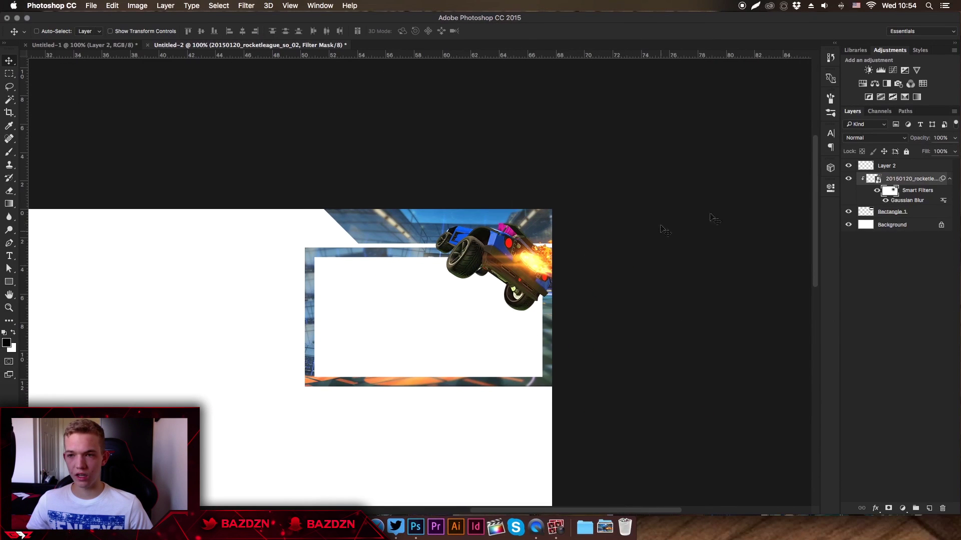
Convert Layer 2 to a smart object and give it a slight Gaussian Blur.
right_click(901, 170)
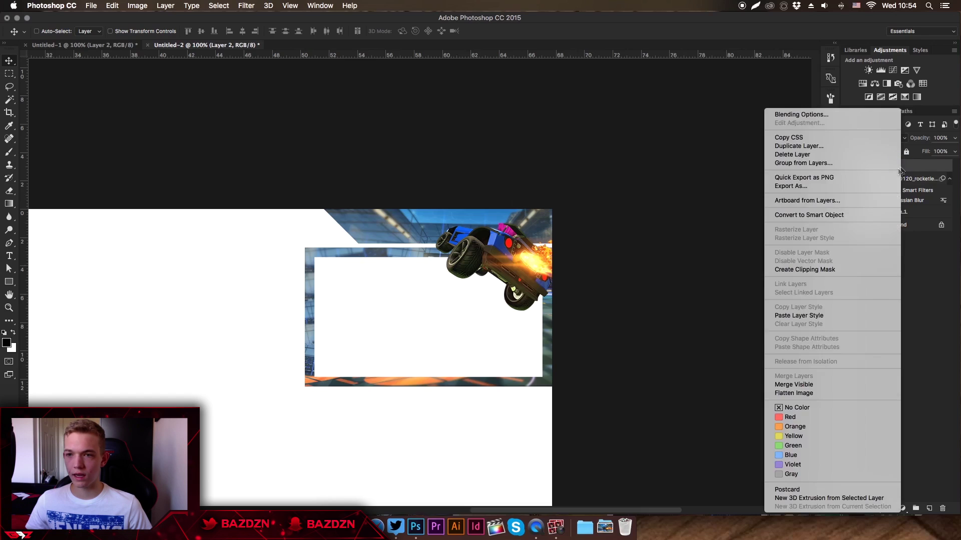
left_click(814, 216)
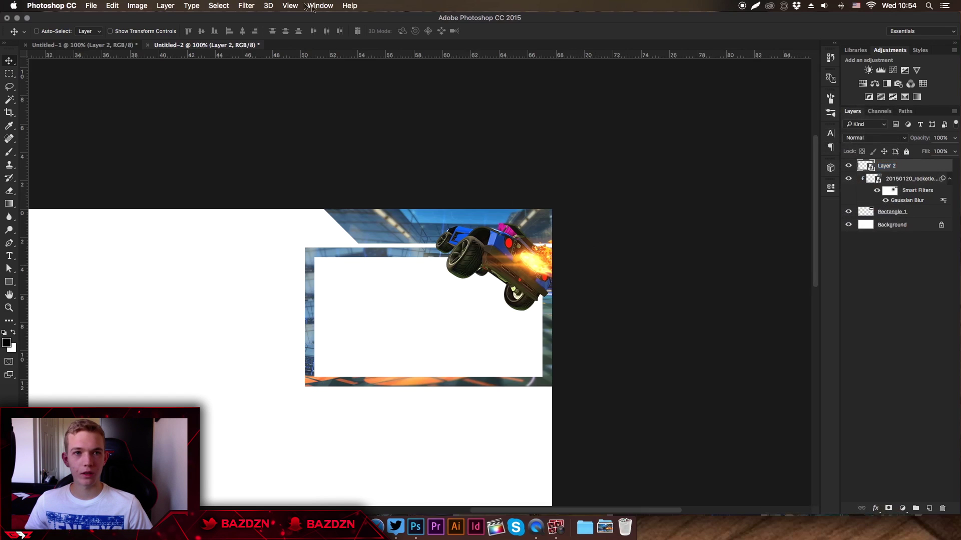
left_click(246, 6)
mouse_move(270, 125)
left_click(395, 163)
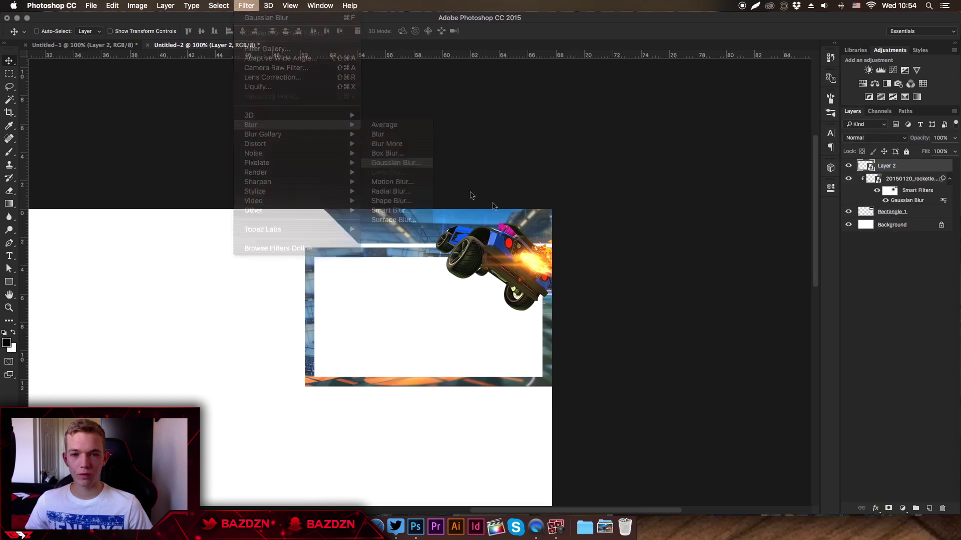
left_click_drag(196, 320, 196, 320)
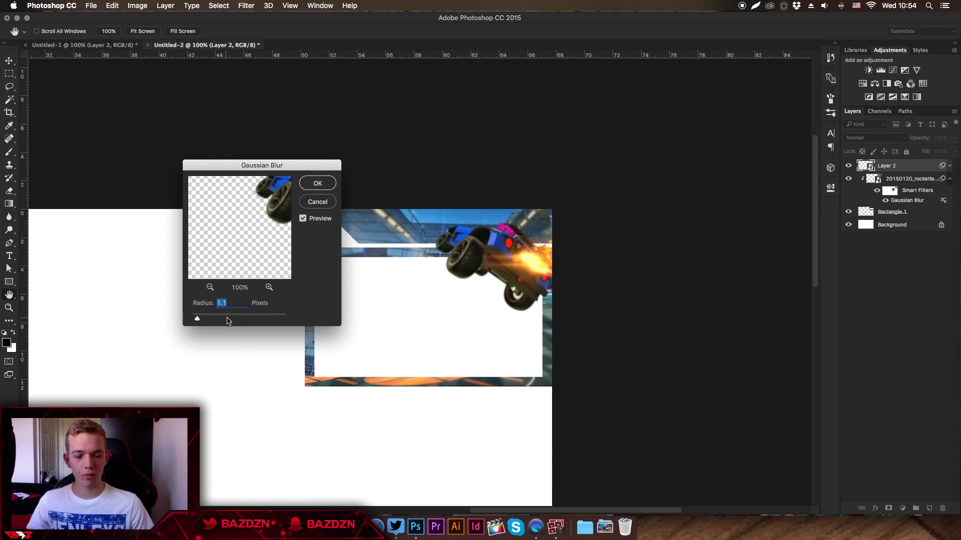
left_click(317, 184)
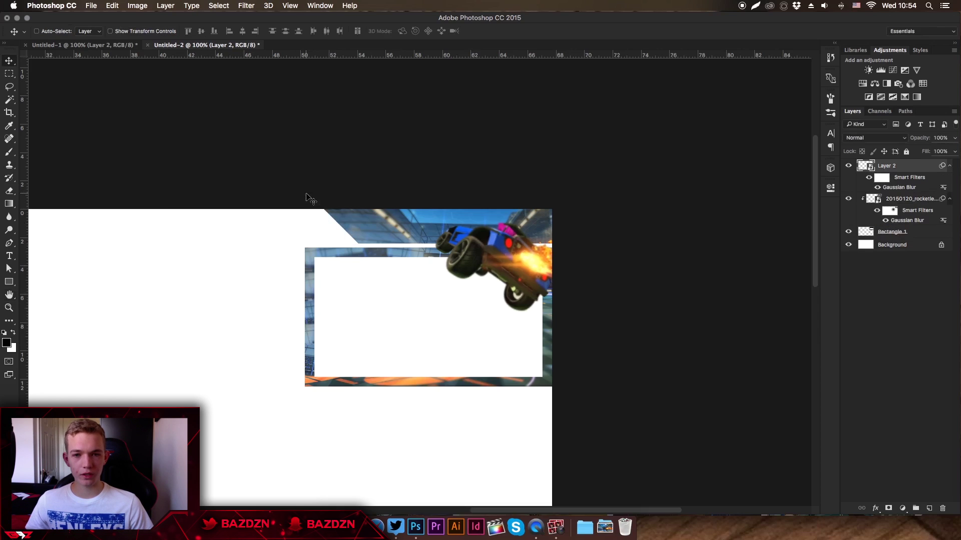
Paint black on Layer 2's blur filter mask over the car's underside.
left_click(882, 179)
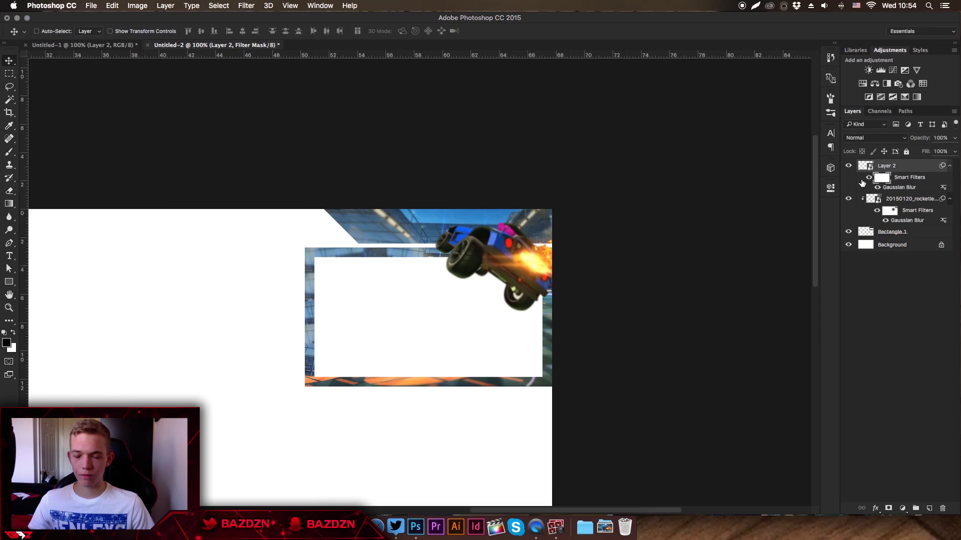
key("super+equal")
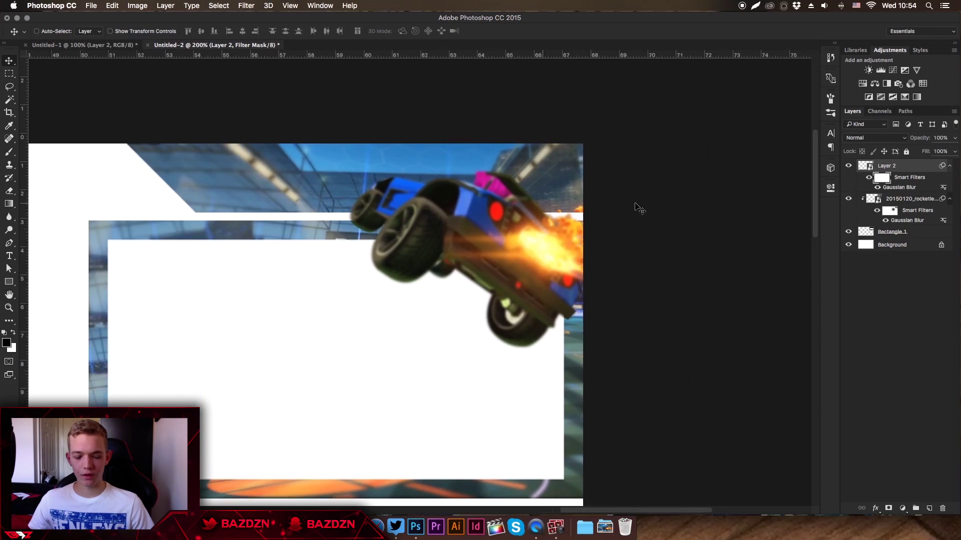
key("b")
key("bracketleft")
key("bracketleft")
mouse_move(585, 264)
left_mouse_down()
mouse_move(521, 300)
mouse_move(559, 277)
left_mouse_up()
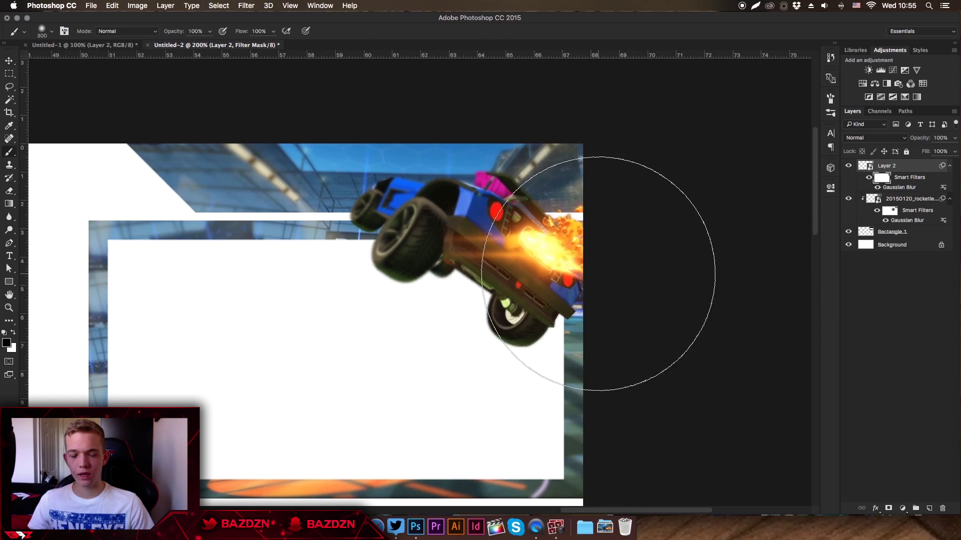
key("super+minus")
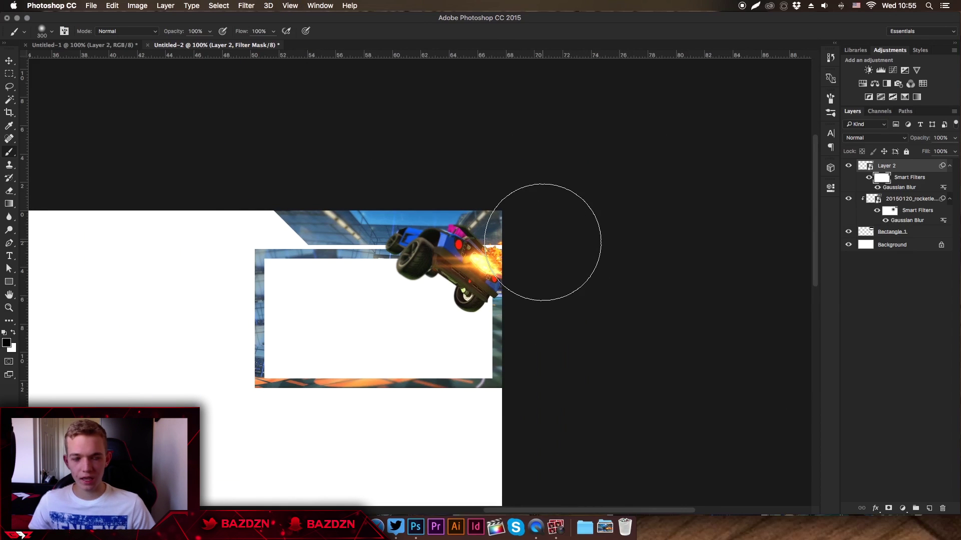
key("super+minus")
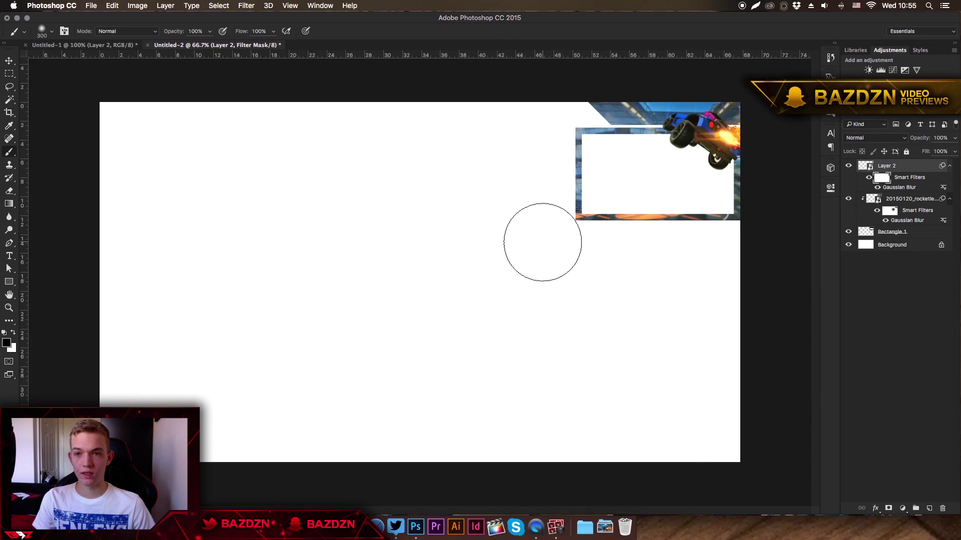
key("super+plus")
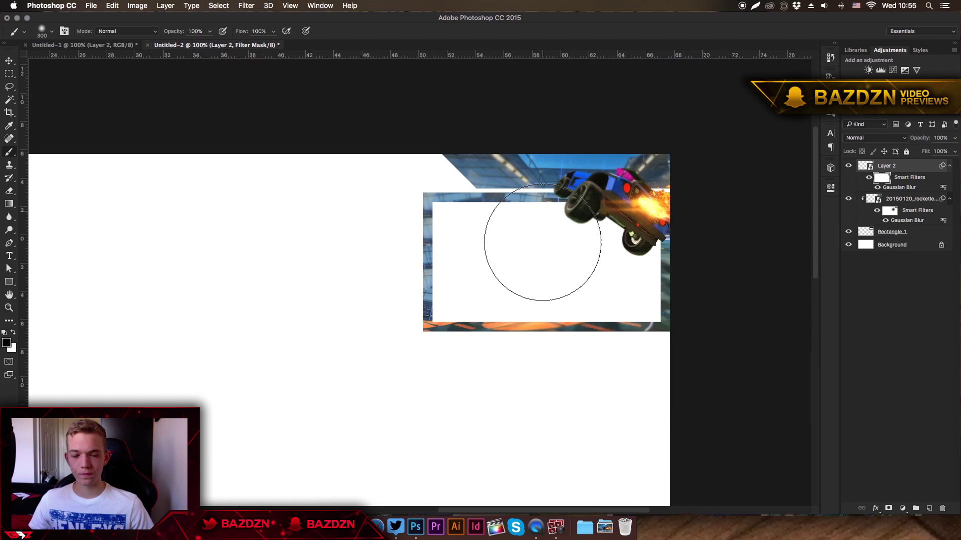
scroll(542, 242, "down", 1)
scroll(542, 242, "right", 3)
scroll(650, 190, "up", 3)
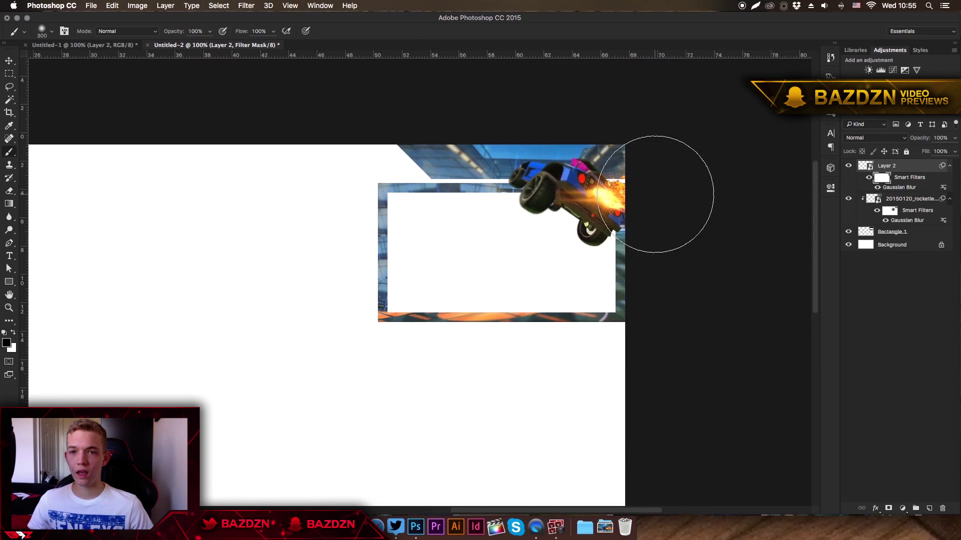
key("v")
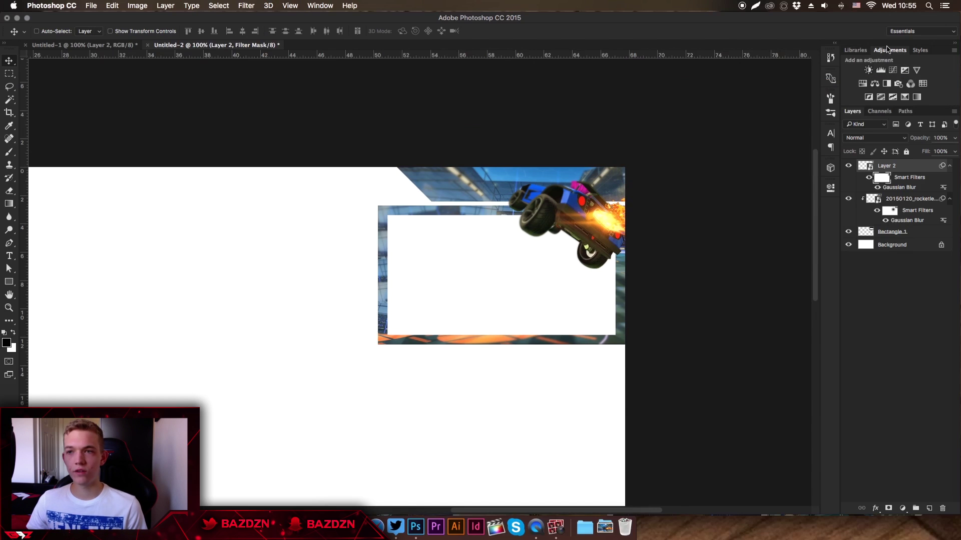
Add a Brightness/Contrast adjustment at brightness 57, contrast 47, then a new empty layer above it.
left_click(248, 5)
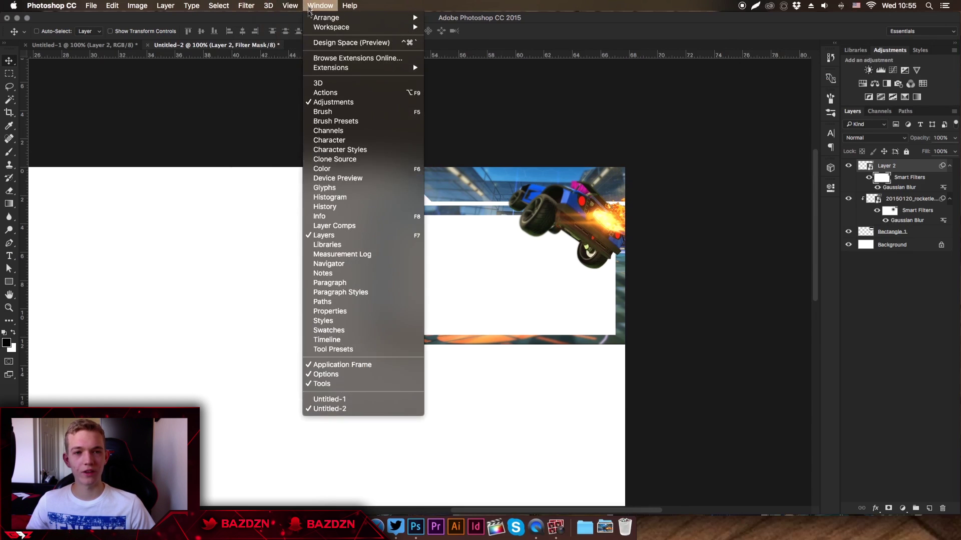
left_click(895, 165)
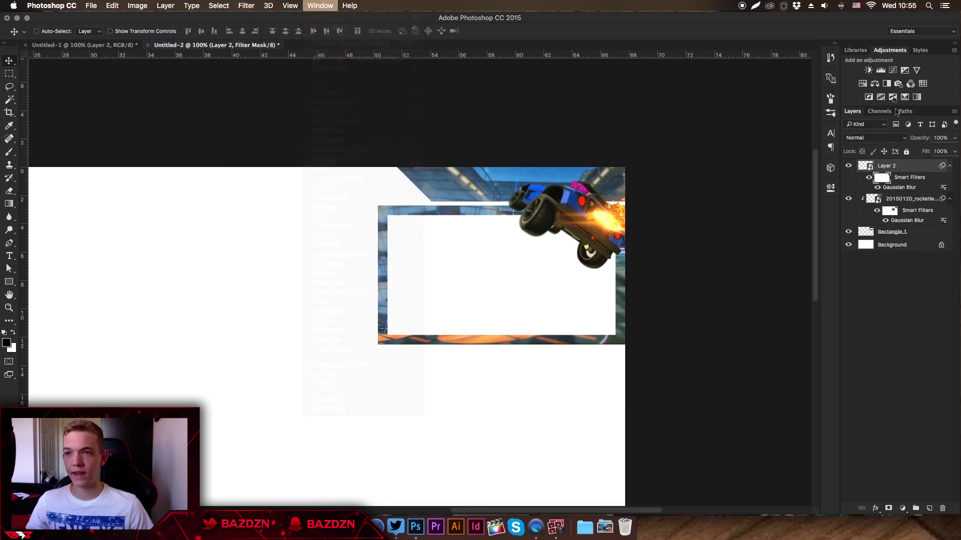
left_click(868, 70)
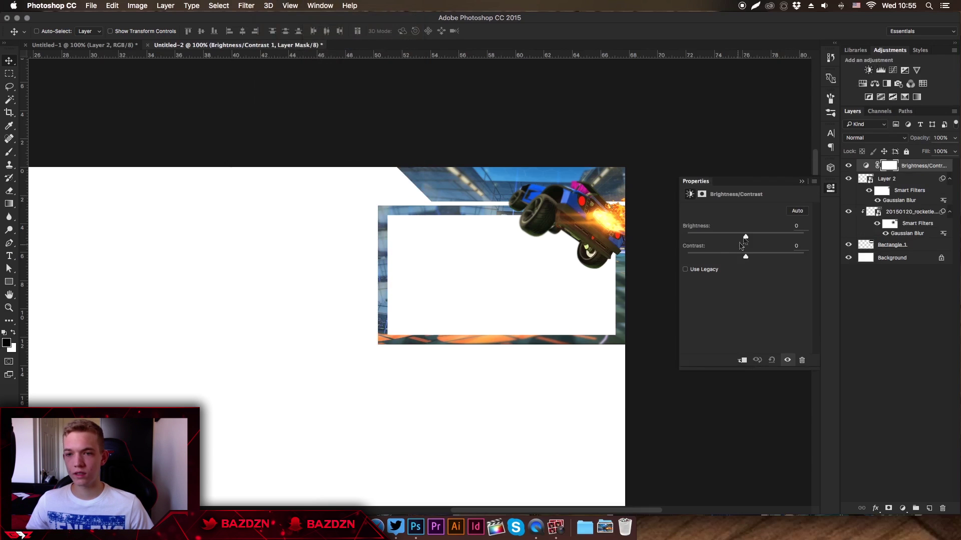
left_click_drag(746, 257, 768, 236)
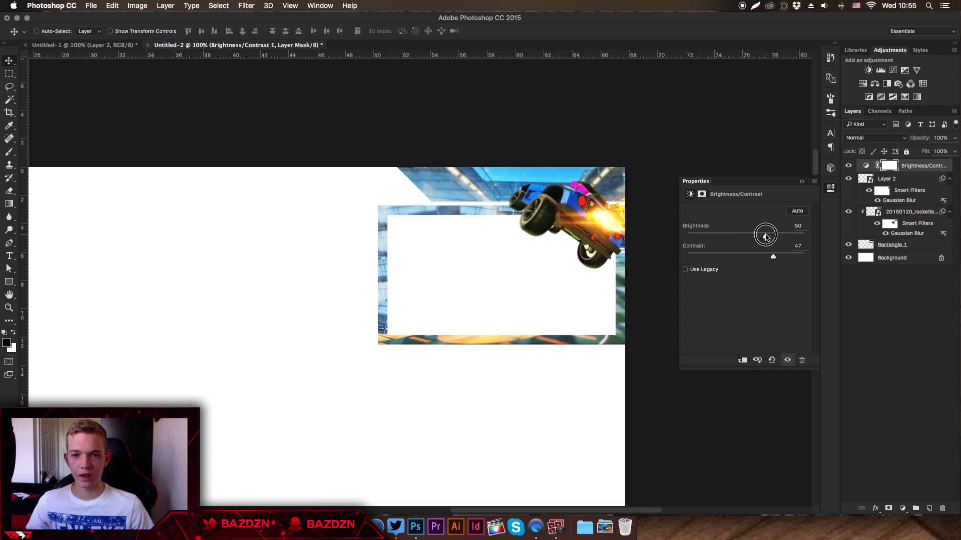
left_click(866, 165)
scroll(603, 219, "up", 1)
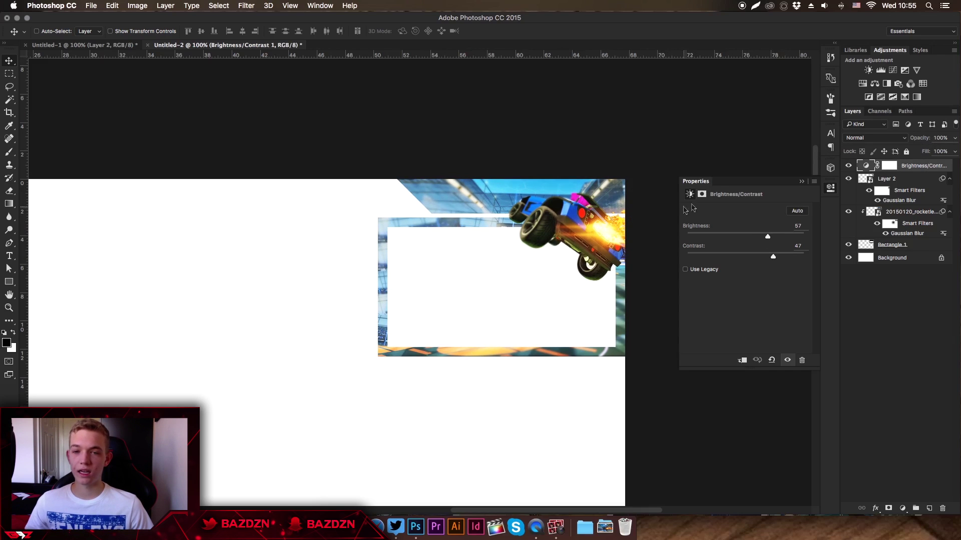
left_click(929, 508)
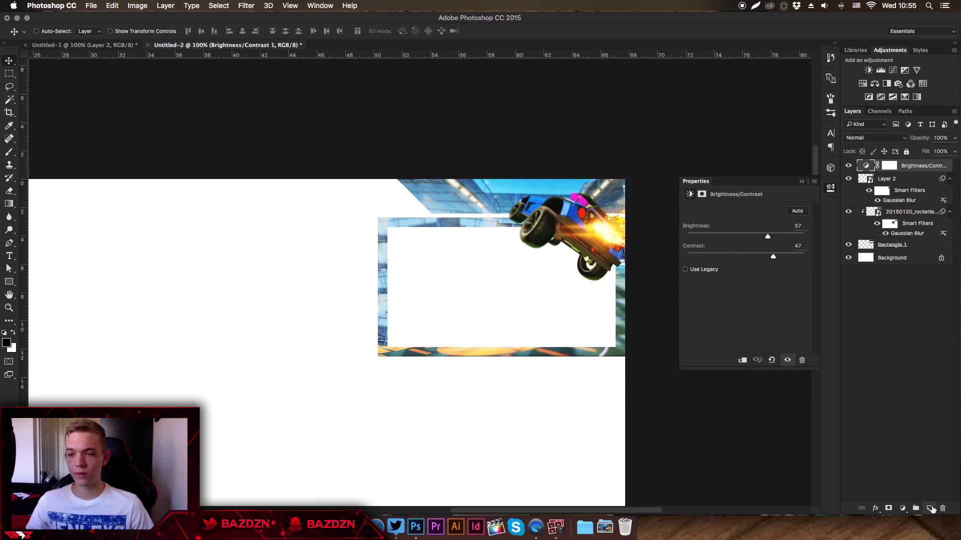
Paint a soft white glow over the car on Layer 3 with a brush enlarged to 600.
key("b")
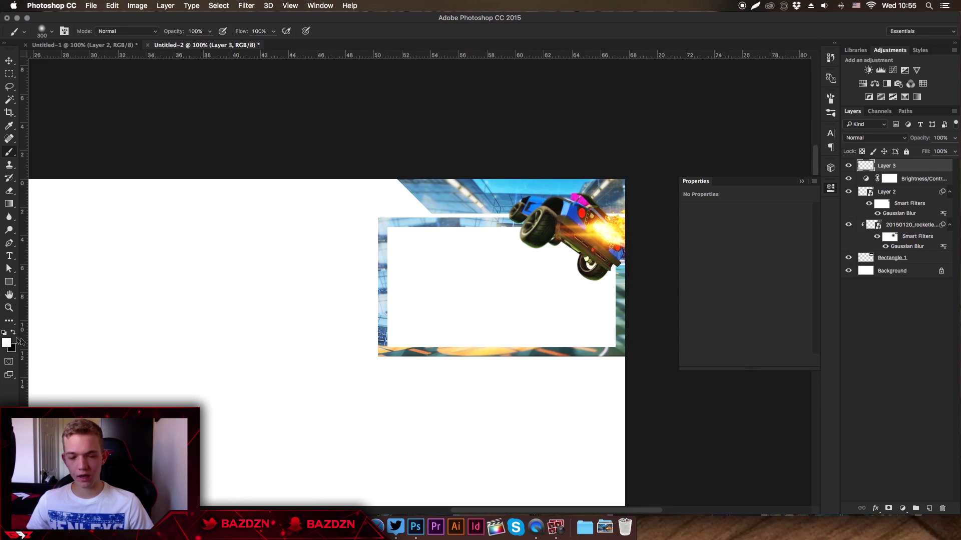
key("bracketright")
key("bracketright")
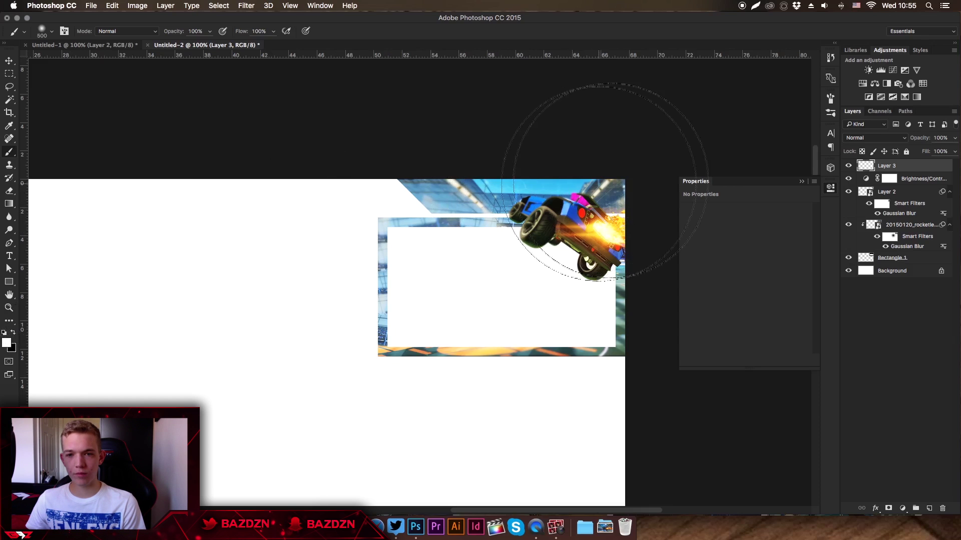
left_click(648, 150)
key("bracketright")
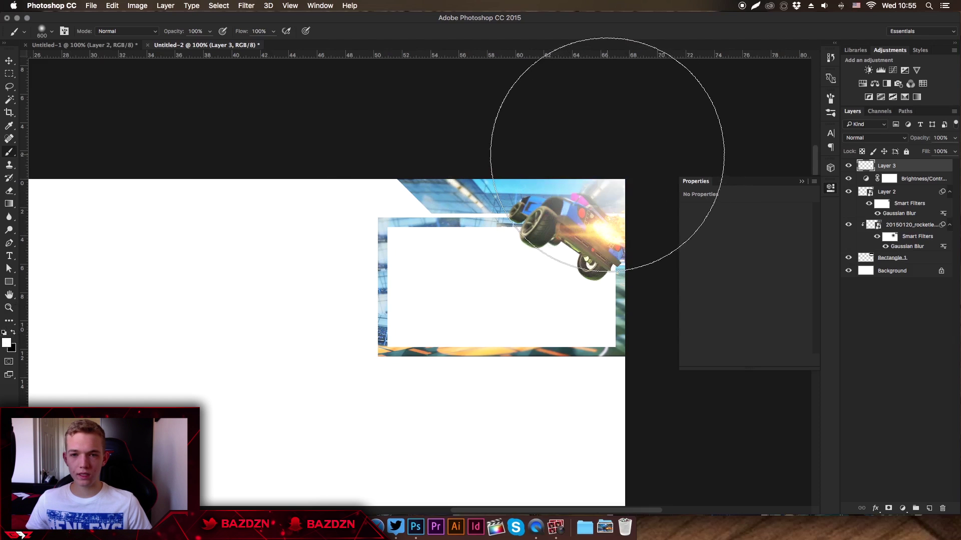
key("super+minus")
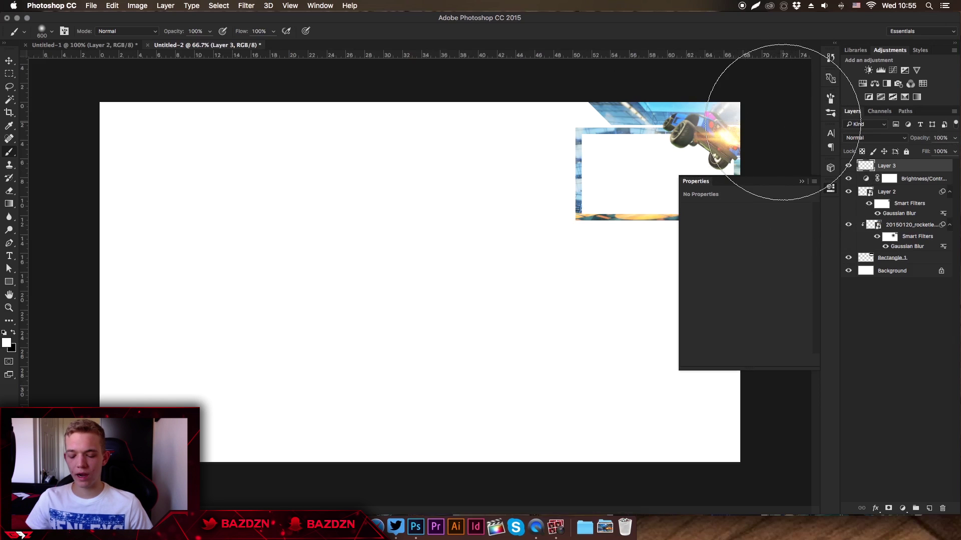
key("super+plus")
scroll(676, 150, "up", 3)
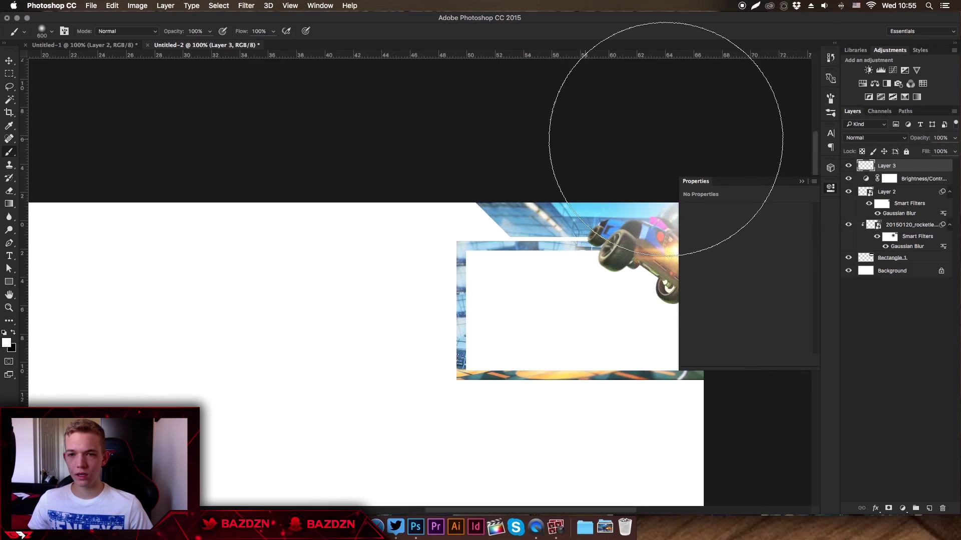
Lower Layer 3's opacity to 52% and close the Properties panel.
left_click(955, 138)
left_click_drag(954, 150, 932, 152)
scroll(429, 214, "right", 5)
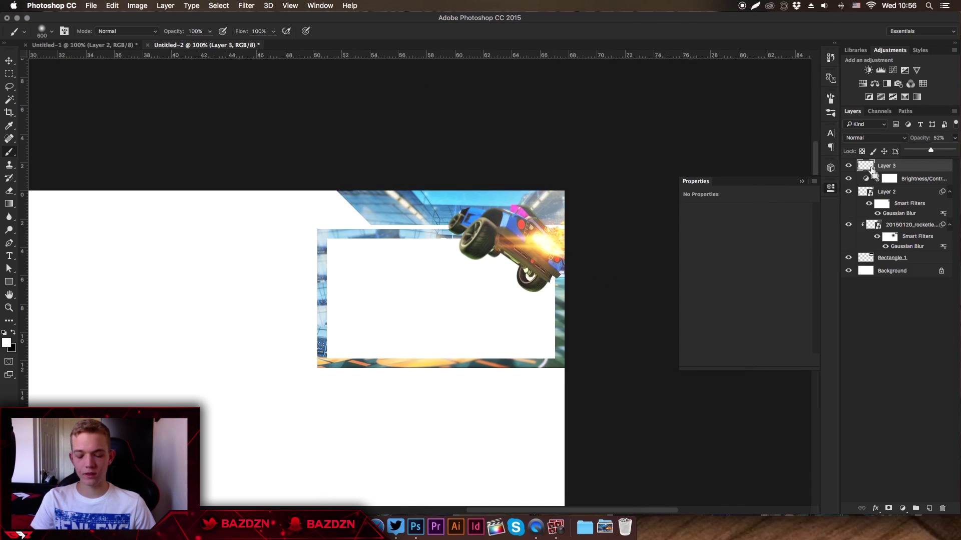
key("super+minus")
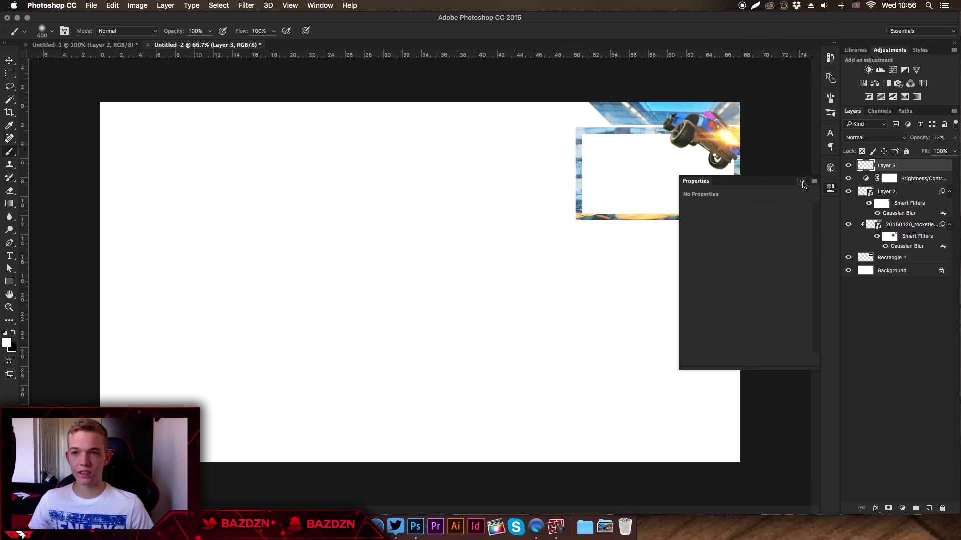
left_click(805, 182)
Add white Gotham Bold 'TUTORIAL' text at about 51 pt on the banner and open its layer styles.
key("t")
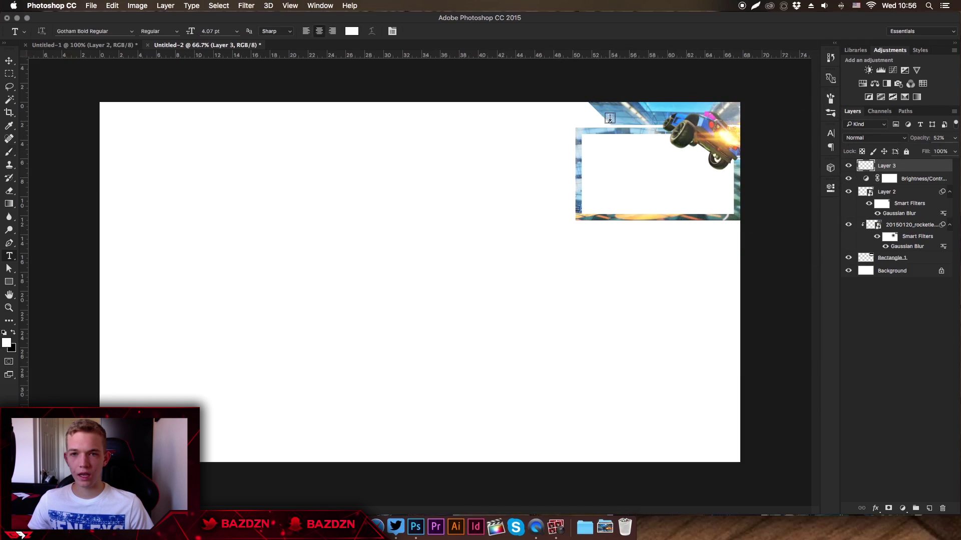
left_click(616, 117)
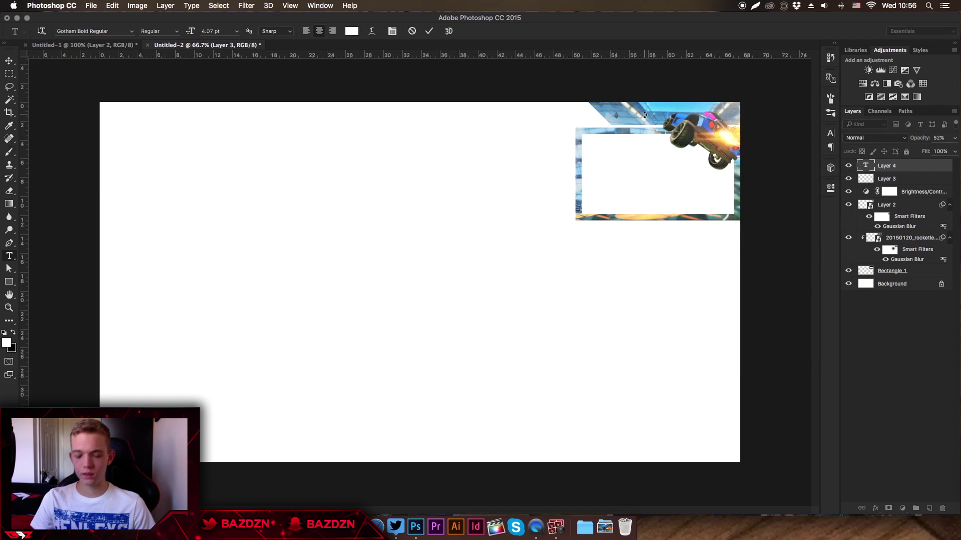
key("super+equal")
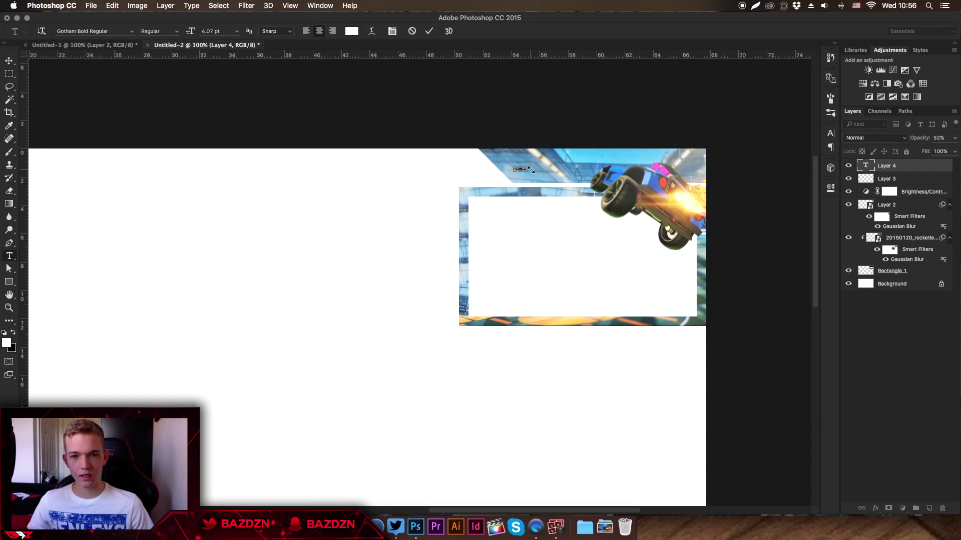
left_click_drag(527, 171, 603, 171)
left_click(428, 31)
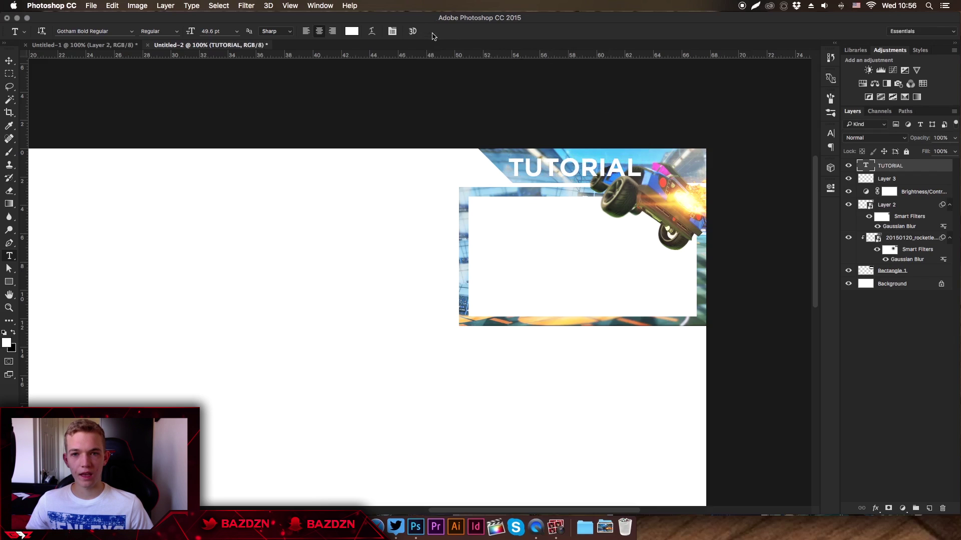
key("v")
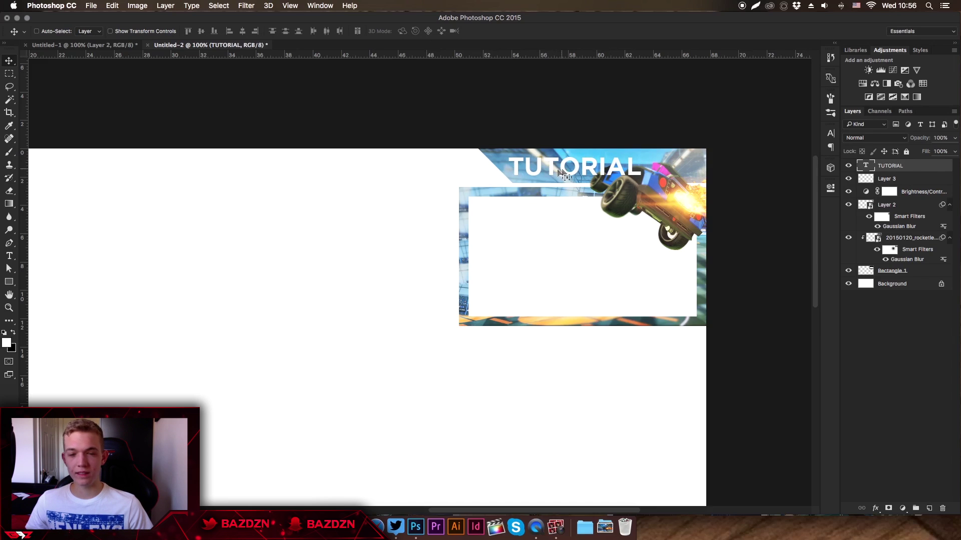
double_click(921, 167)
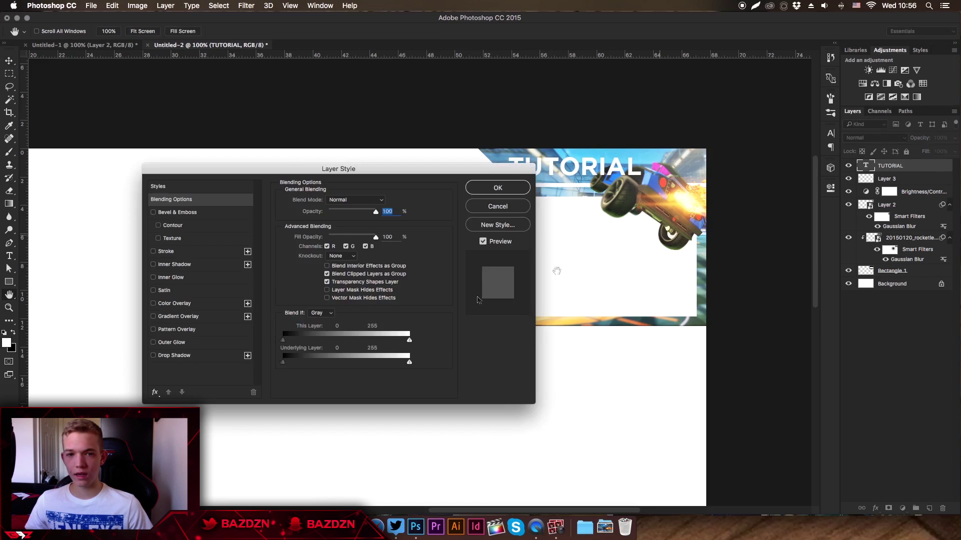
Give the TUTORIAL text a drop shadow at 72% opacity.
left_click_drag(372, 175, 267, 170)
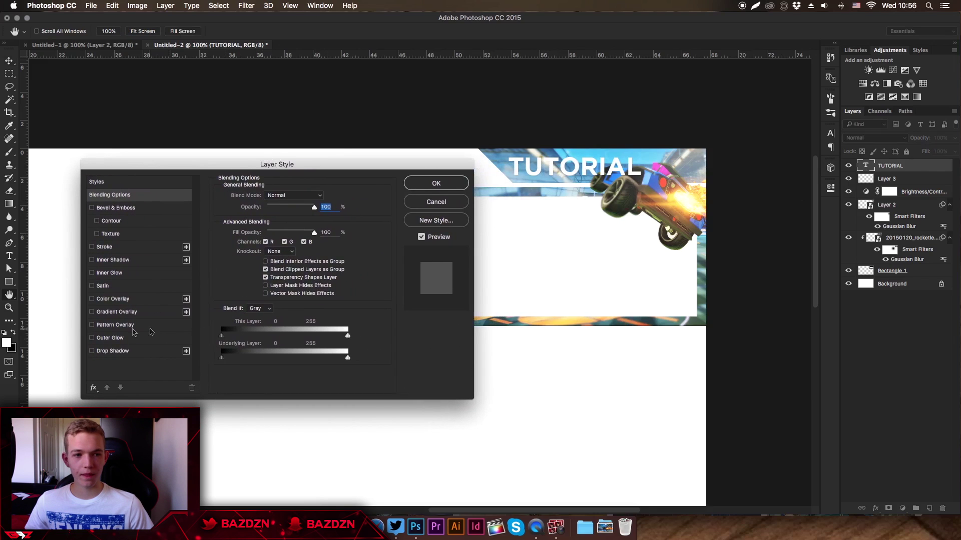
left_click(118, 352)
left_click_drag(291, 210, 278, 210)
key("Return")
Move the TUTORIAL layer below the car layer and nudge the text slightly left.
scroll(690, 178, "right", 3)
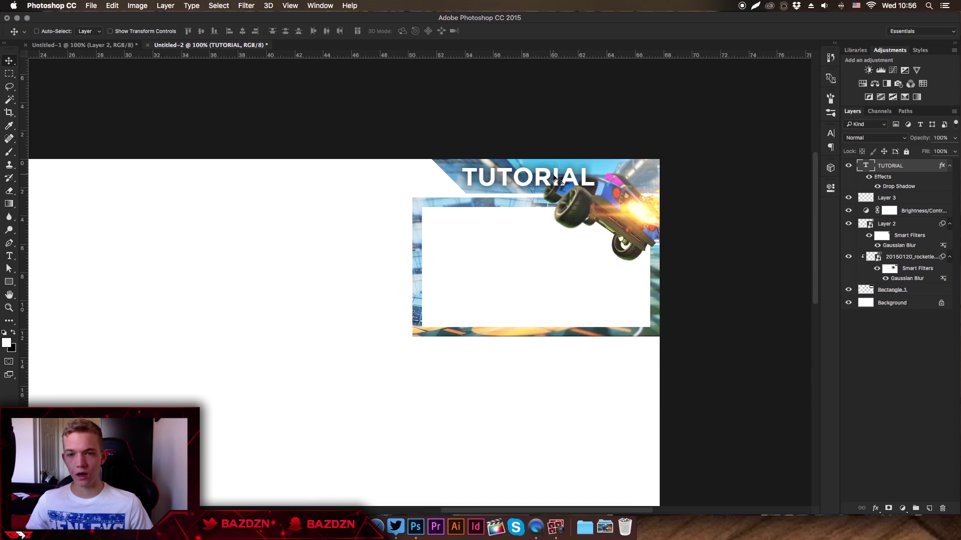
left_click_drag(896, 169, 901, 249)
left_click_drag(592, 193, 585, 193)
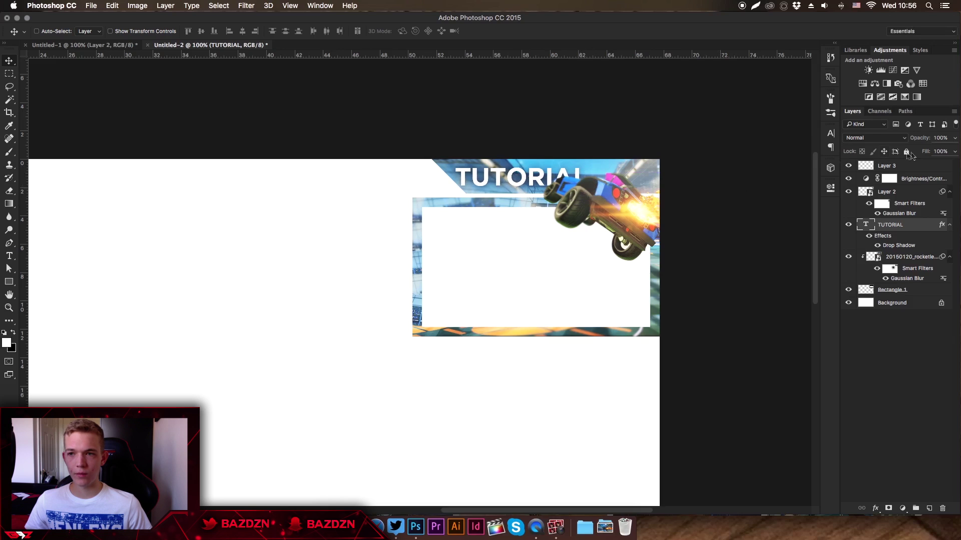
Set the TUTORIAL layer's blend mode to Overlay.
left_click(868, 137)
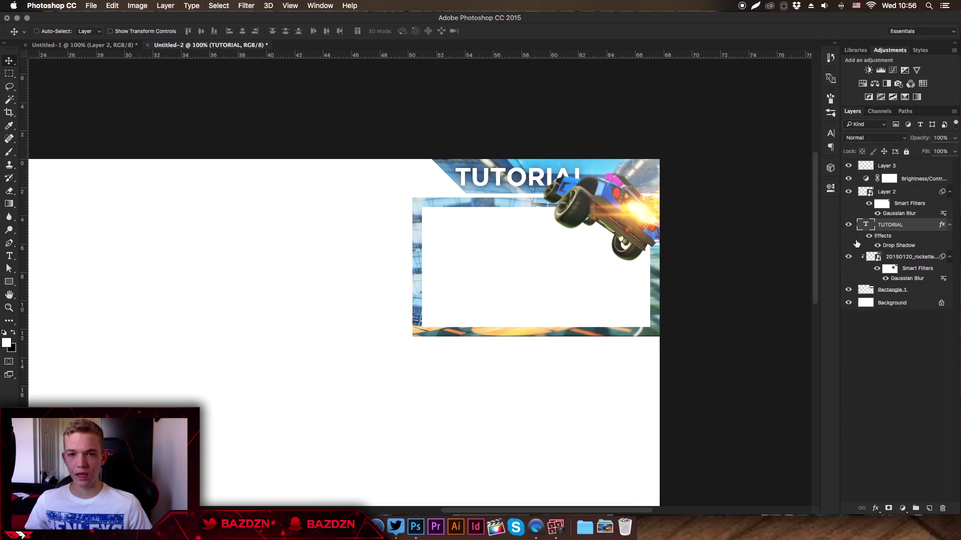
left_click(859, 139)
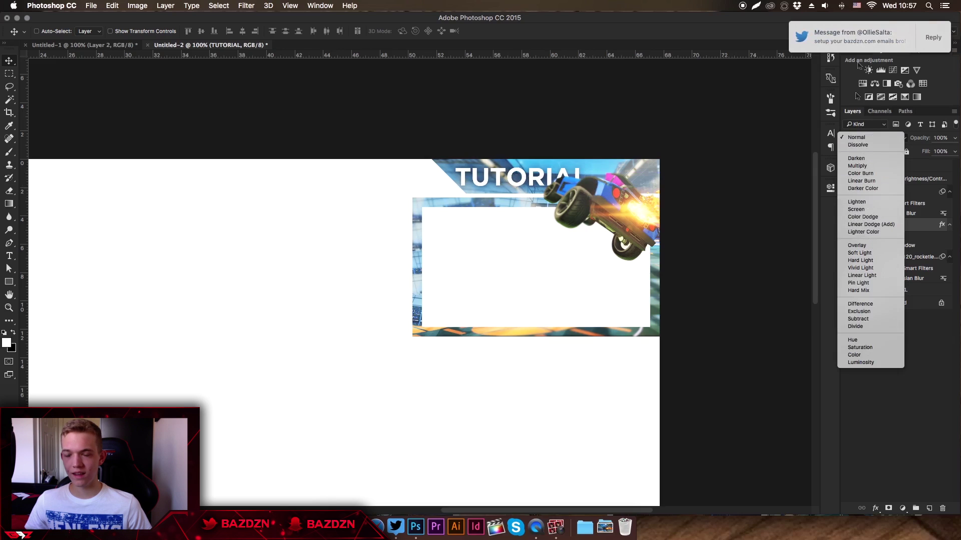
left_click(868, 245)
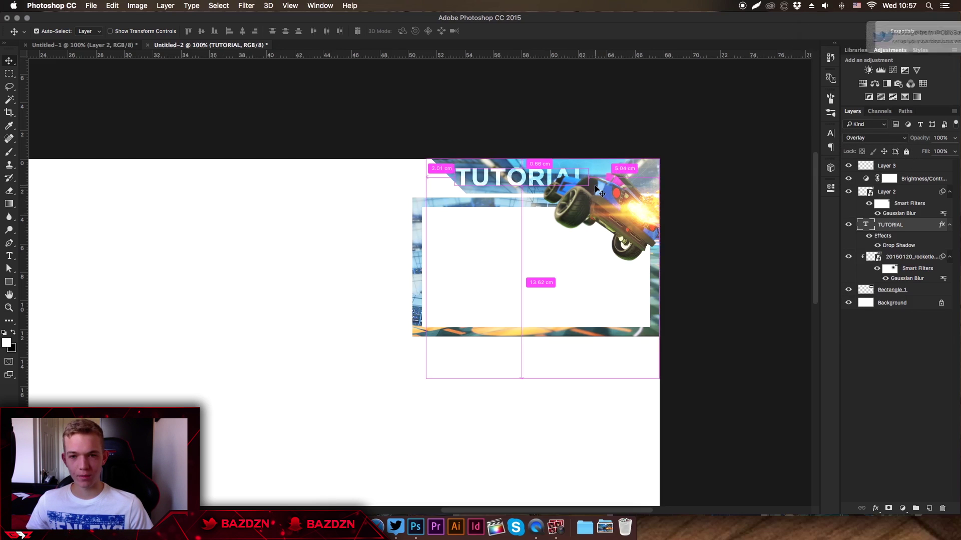
Scale TUTORIAL down to about 84%, raising it slightly, then zoom out to the whole canvas.
key("super+t")
left_click_drag(586, 163, 564, 180)
key("Return")
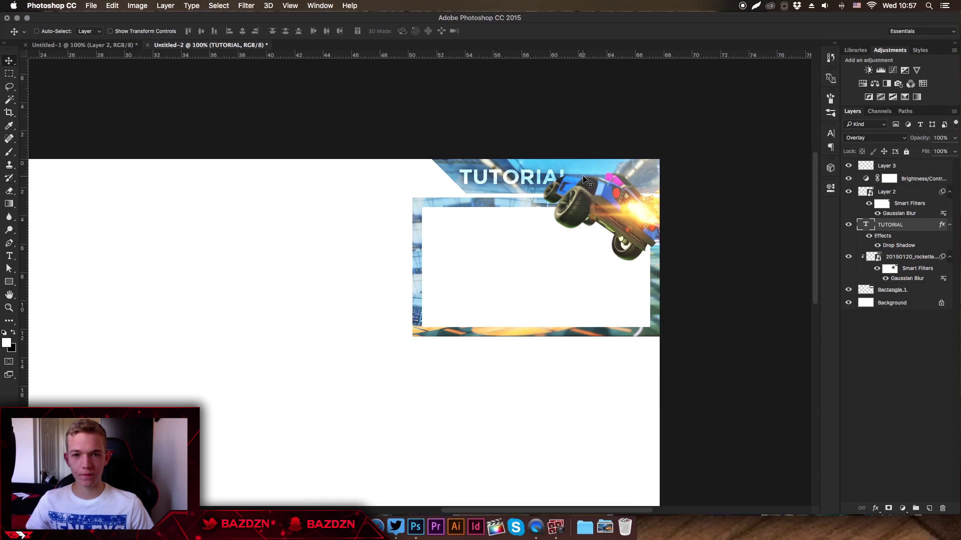
key("super+minus")
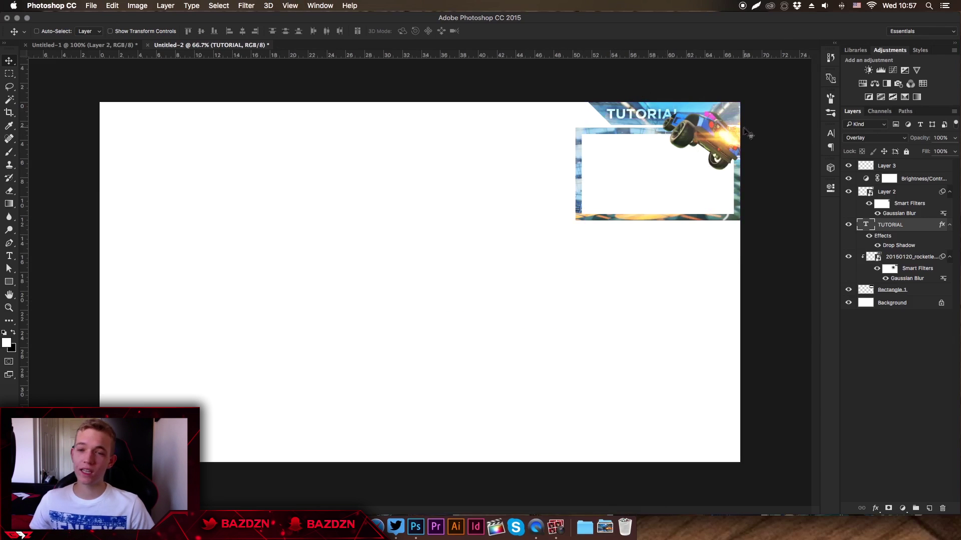
left_click(705, 134)
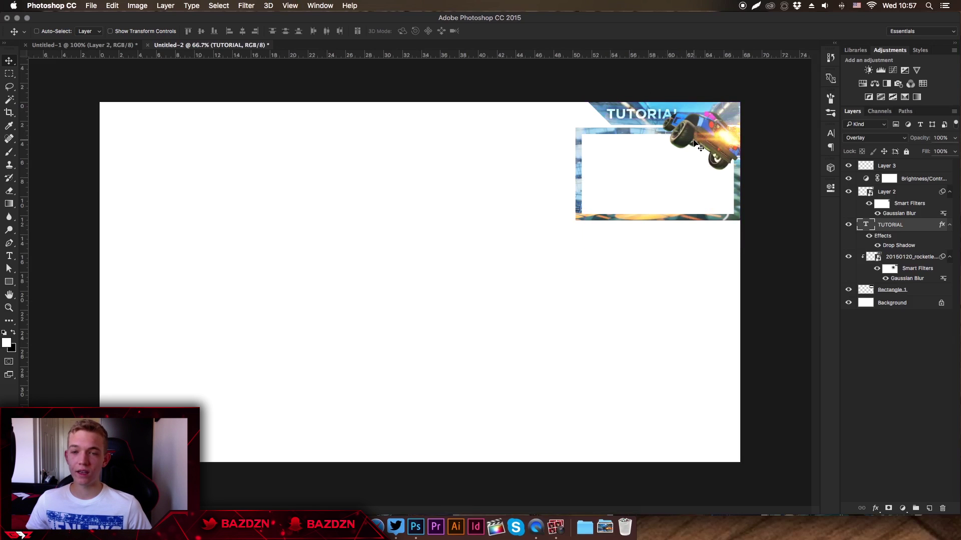